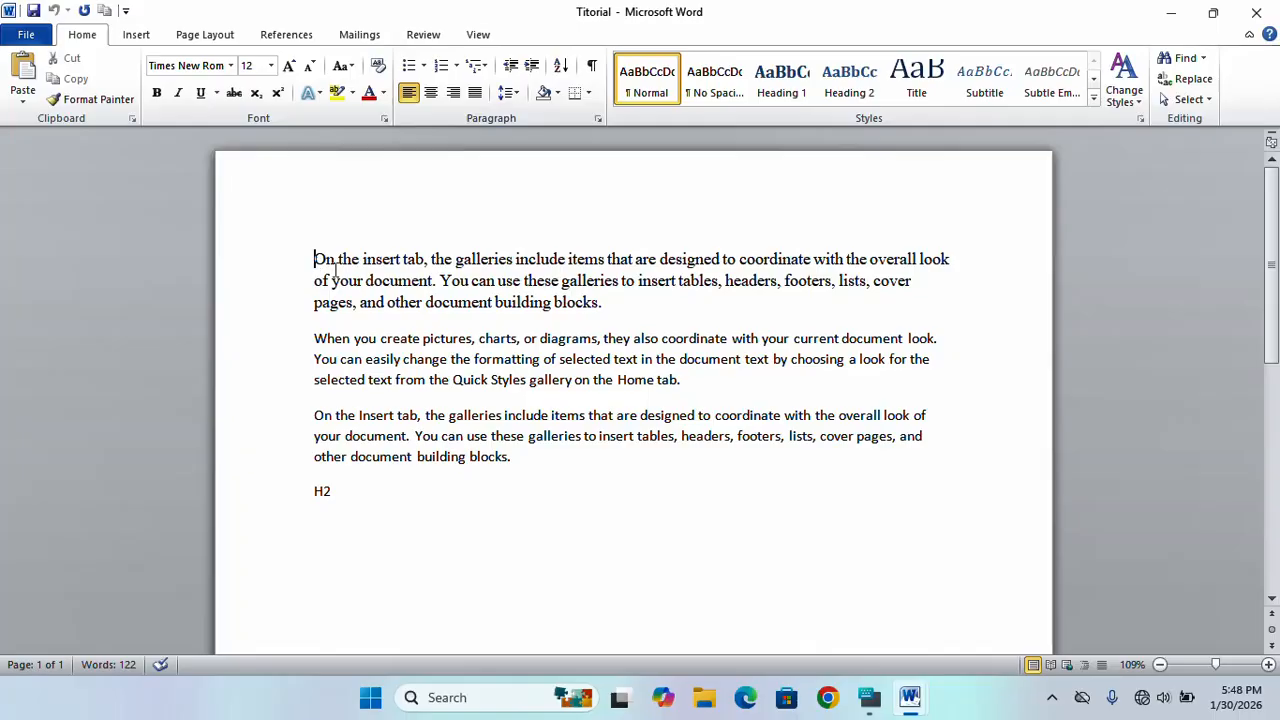
Insert an empty paragraph above H2 and format it with a round bullet
{"action": "left_click", "coordinate": [516, 462]}
{"action": "key", "text": "Return"}
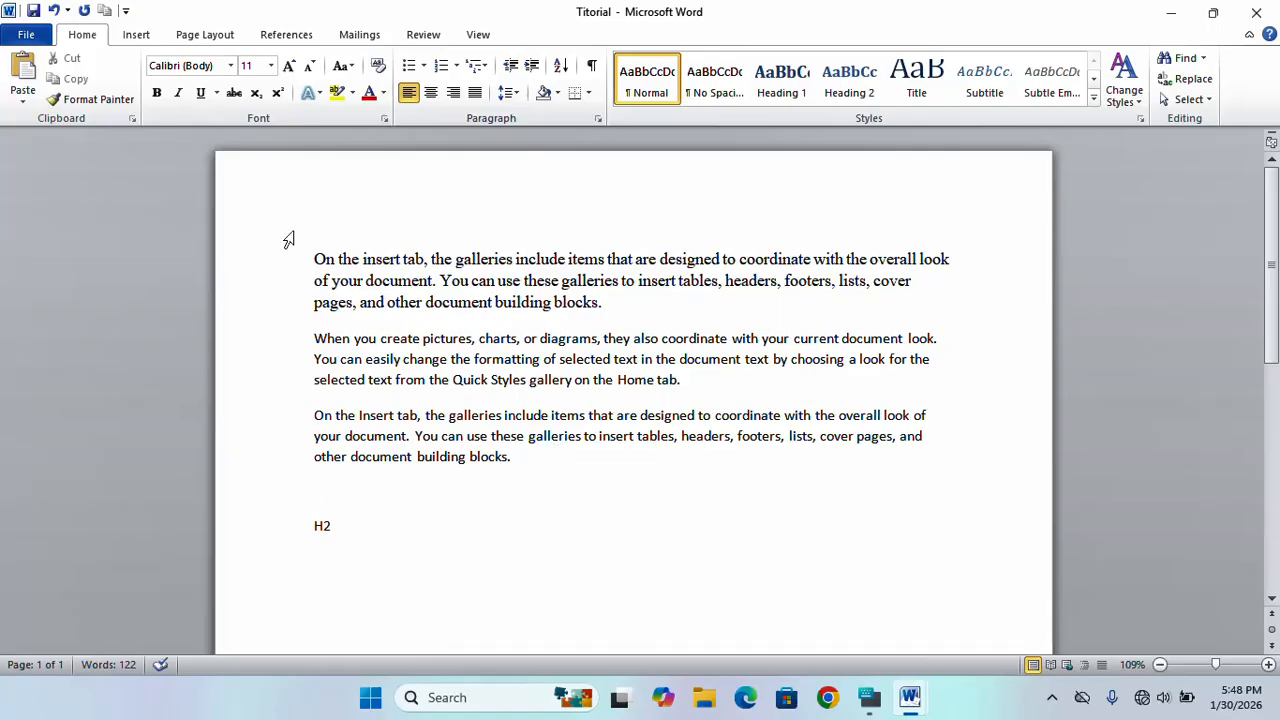
{"action": "left_click", "coordinate": [410, 70]}
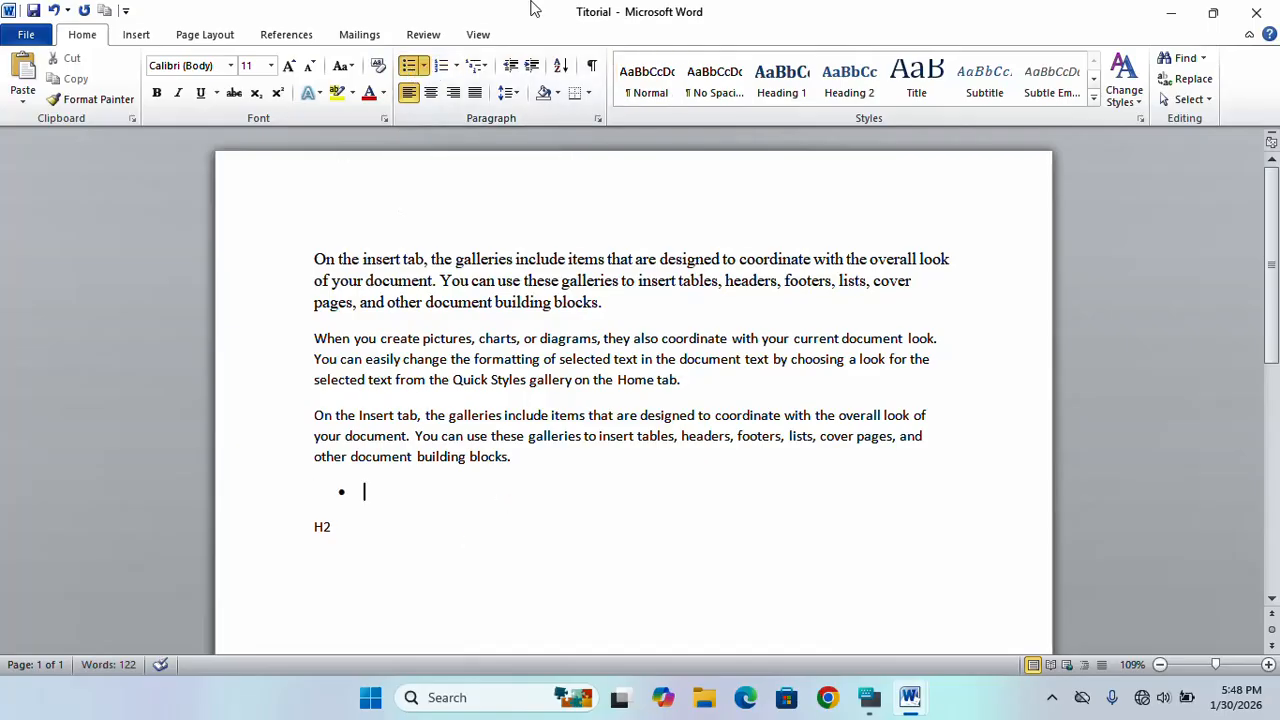
Try the four-diamond and arrowhead bullet styles on the empty line above H2, and remove the bullet
{"action": "left_click", "coordinate": [425, 66]}
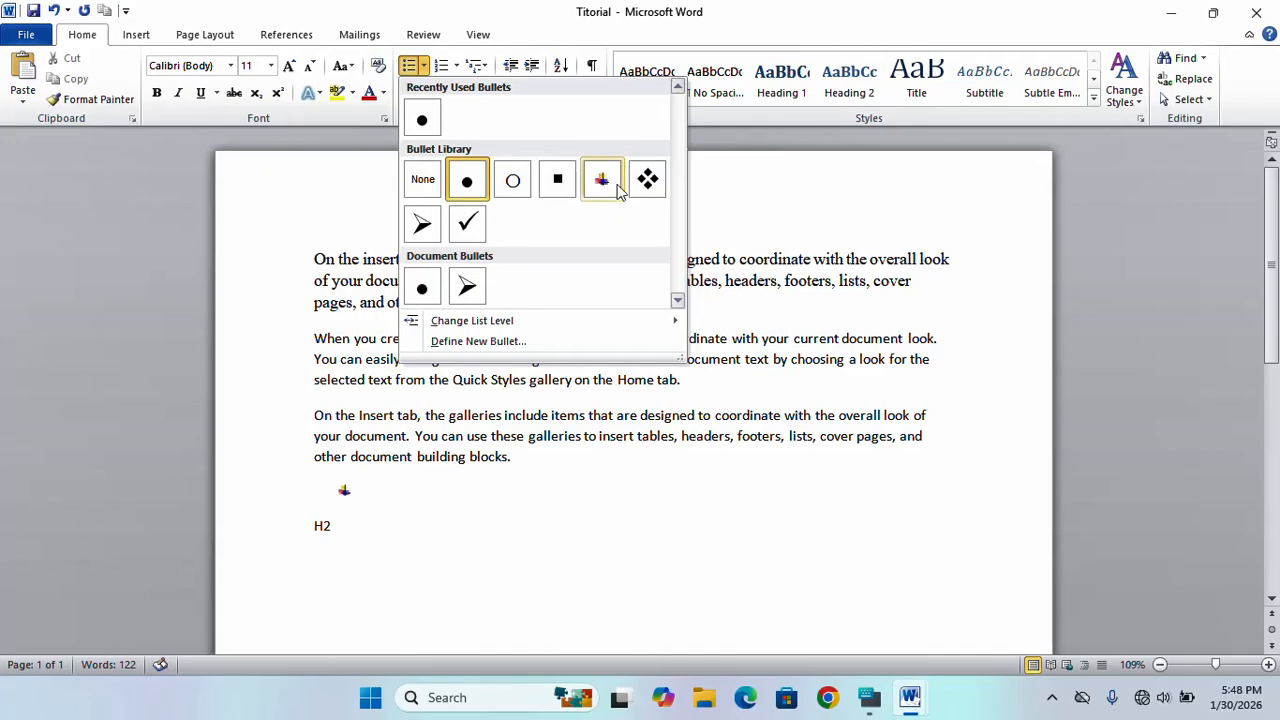
{"action": "left_click", "coordinate": [648, 180]}
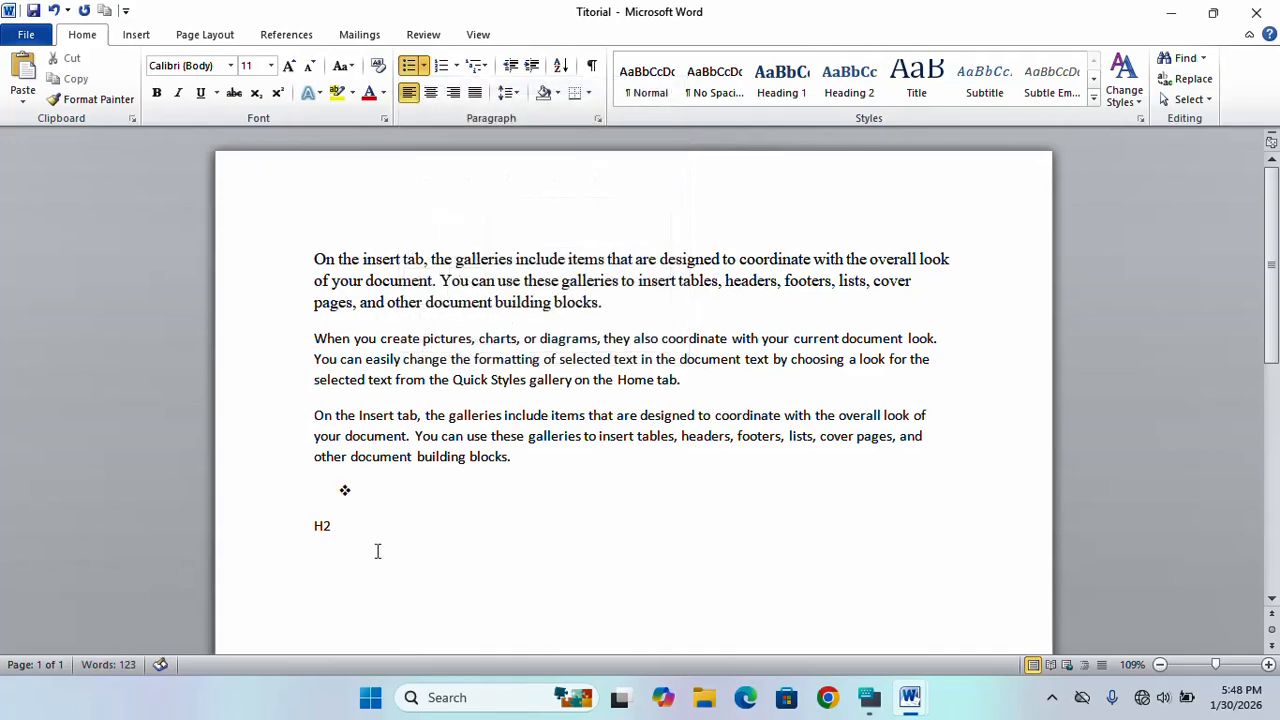
{"action": "left_click", "coordinate": [424, 66]}
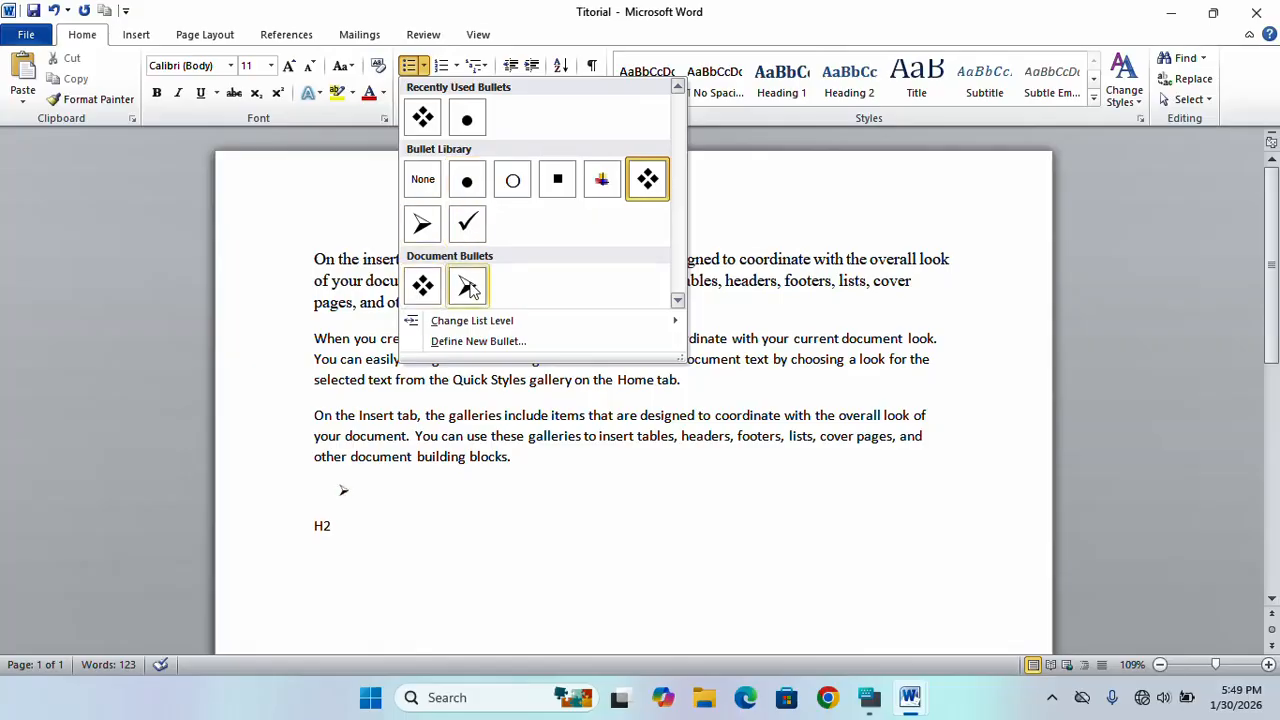
{"action": "left_click", "coordinate": [470, 287]}
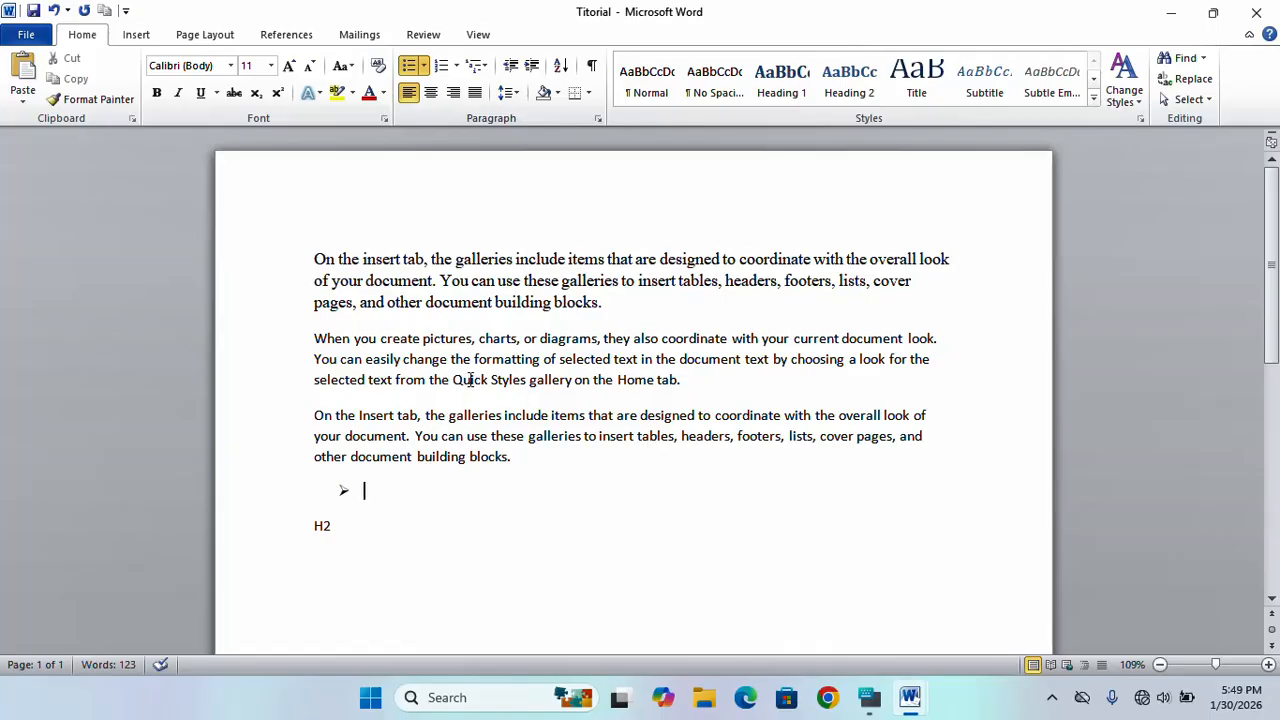
{"action": "key", "text": "BackSpace"}
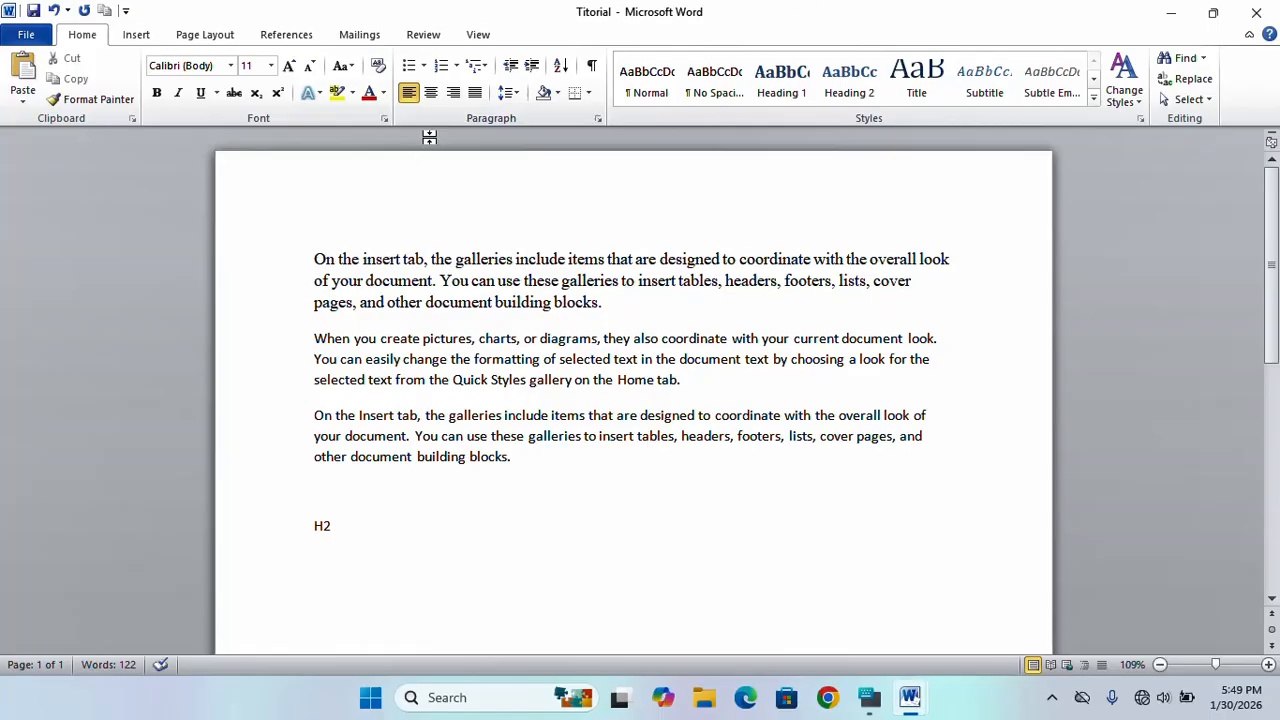
Start a 1. 2. 3. numbered list on the empty line above H2 with the items "Fhjfh" and "Sddfsg"
{"action": "left_click", "coordinate": [456, 66]}
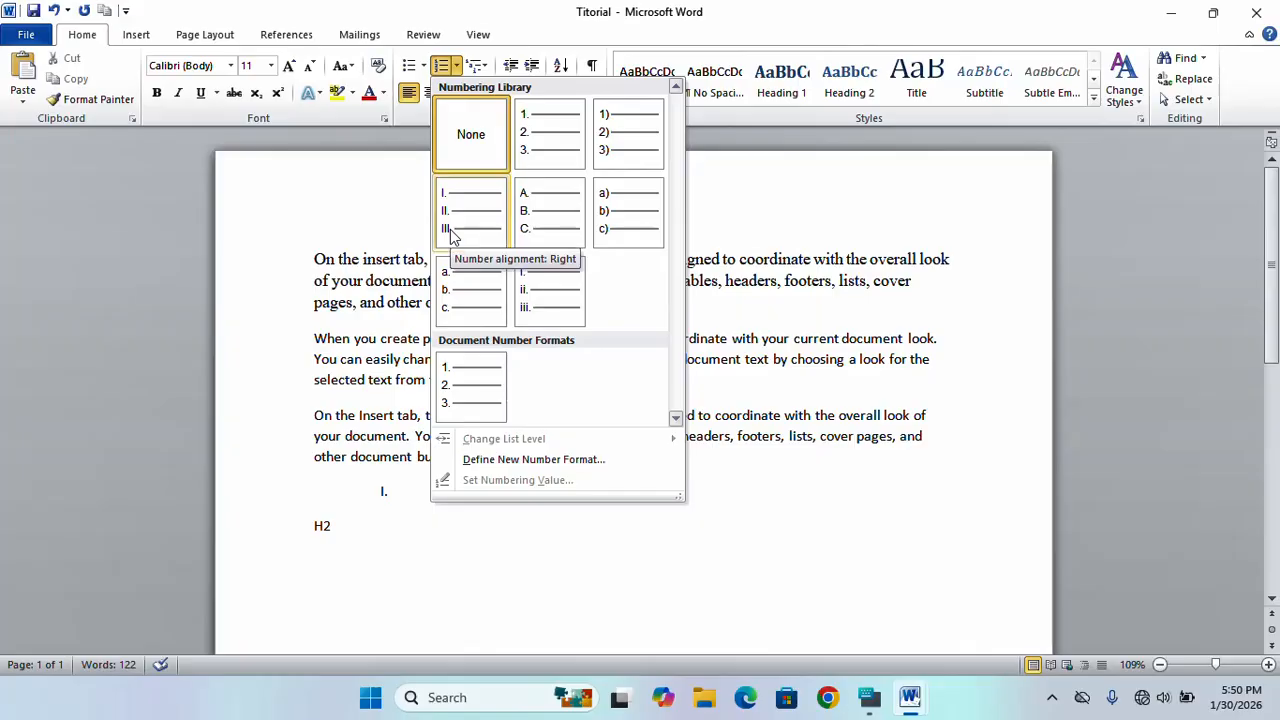
{"action": "left_click", "coordinate": [547, 140]}
{"action": "type", "text": "fhjf"}
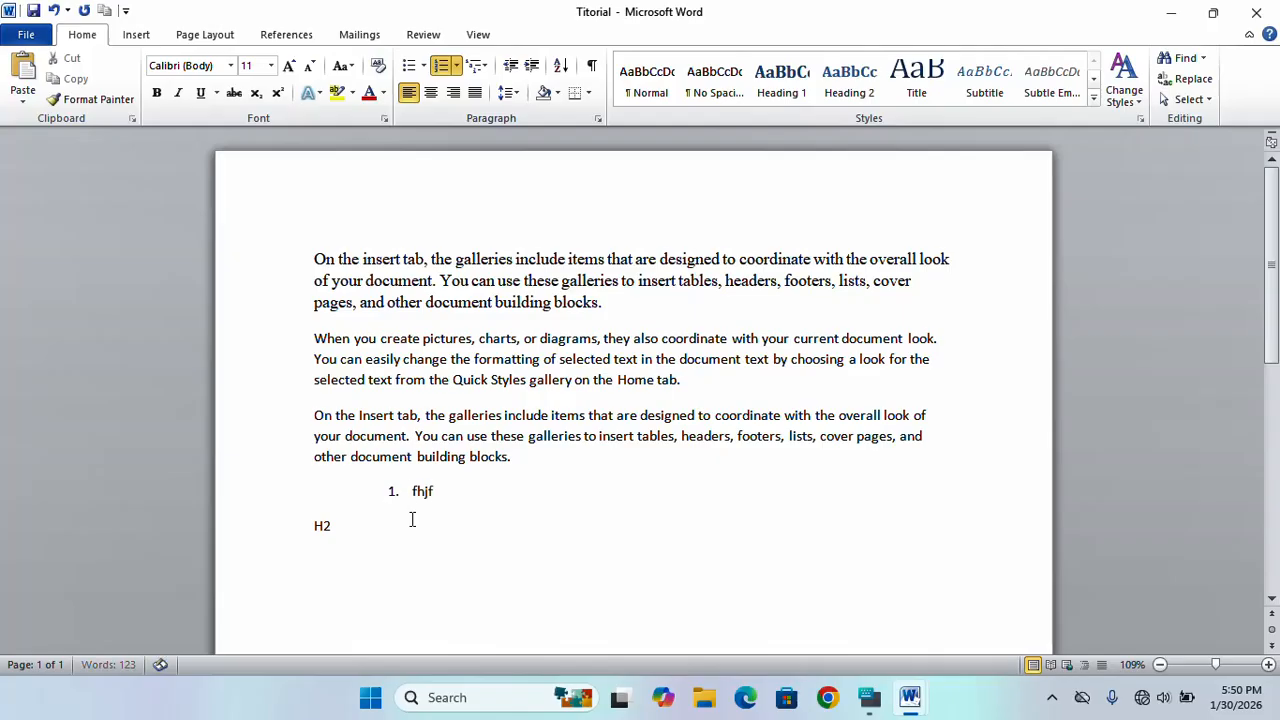
{"action": "type", "text": "h"}
{"action": "key", "text": "Return"}
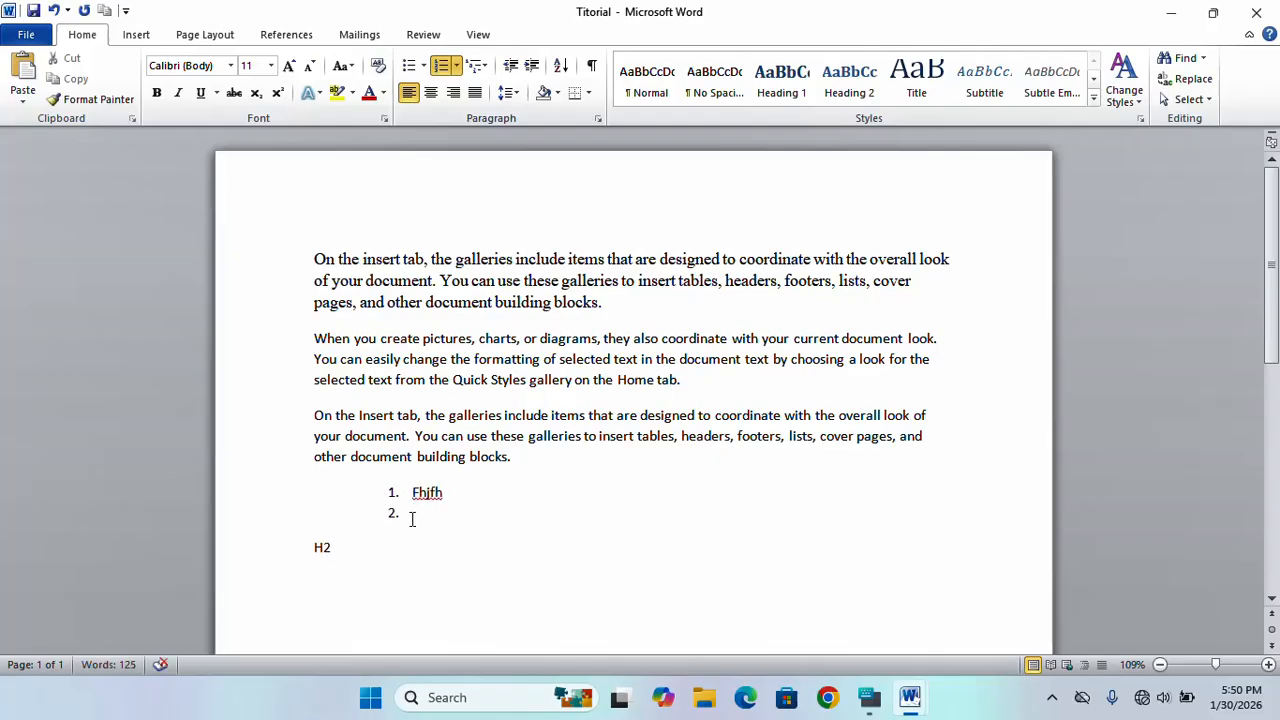
{"action": "type", "text": "gddfsg"}
{"action": "key", "text": "Return"}
Delete the numbered list items above H2, leaving an empty unnumbered line
{"action": "left_click_drag", "start_coordinate": [455, 514], "coordinate": [350, 456]}
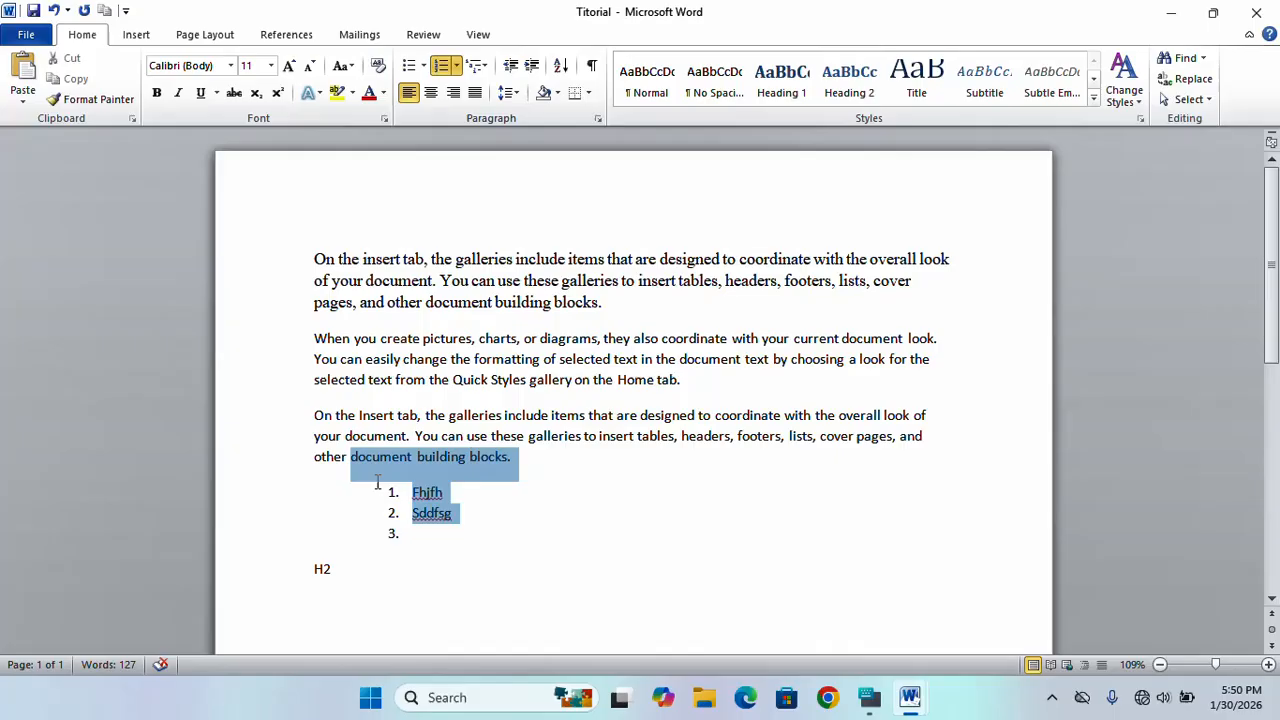
{"action": "left_click", "coordinate": [530, 513]}
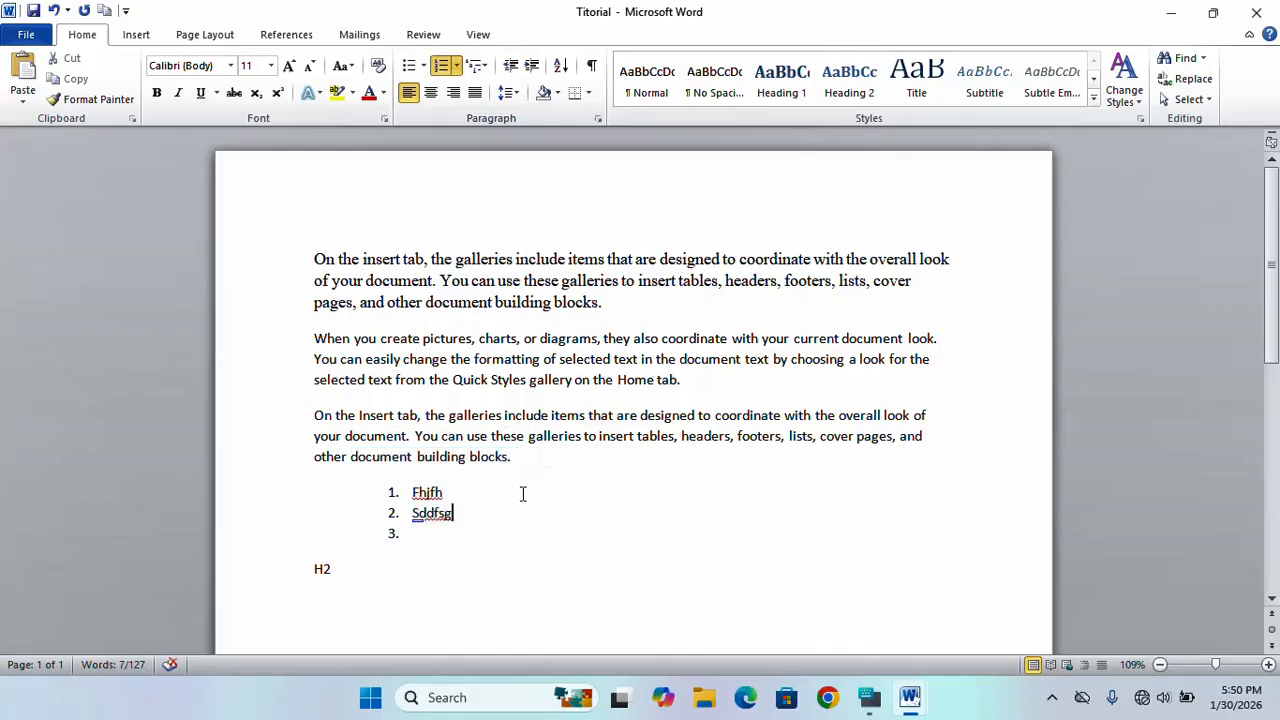
{"action": "left_click", "coordinate": [485, 66]}
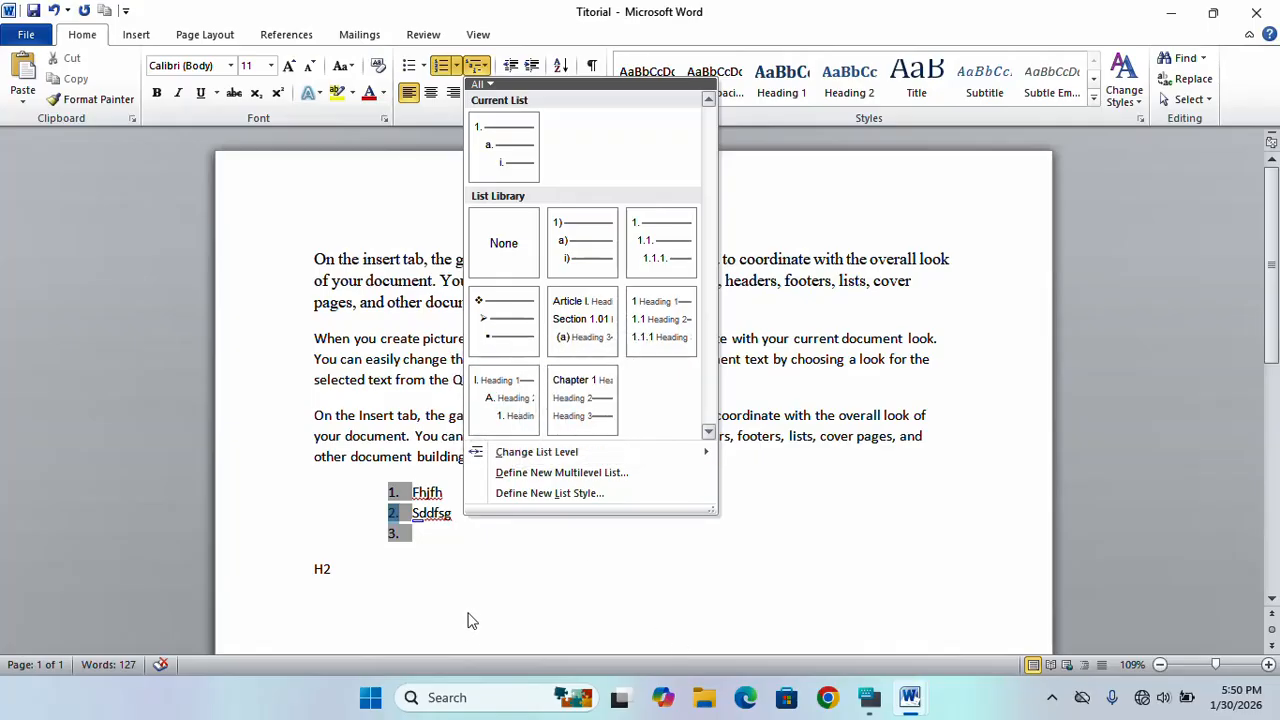
{"action": "left_click", "coordinate": [415, 535]}
{"action": "left_click_drag", "start_coordinate": [474, 528], "coordinate": [340, 510]}
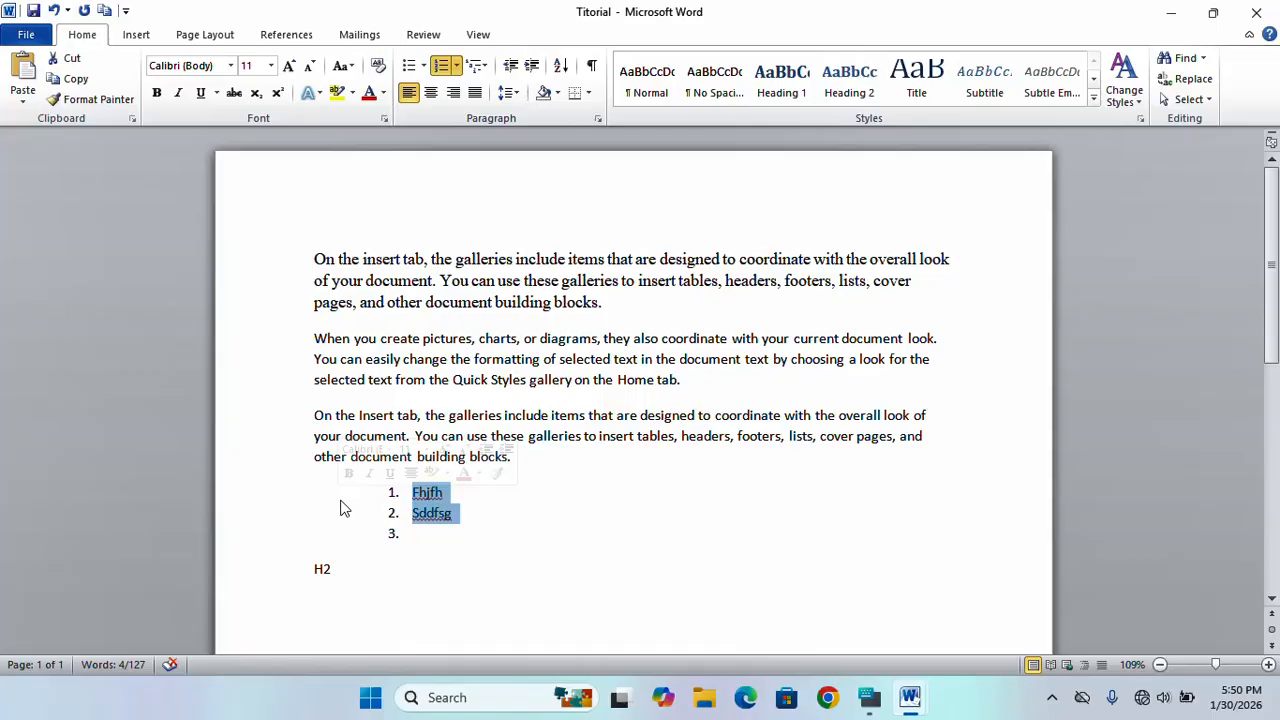
{"action": "key", "text": "BackSpace"}
{"action": "key", "text": "BackSpace"}
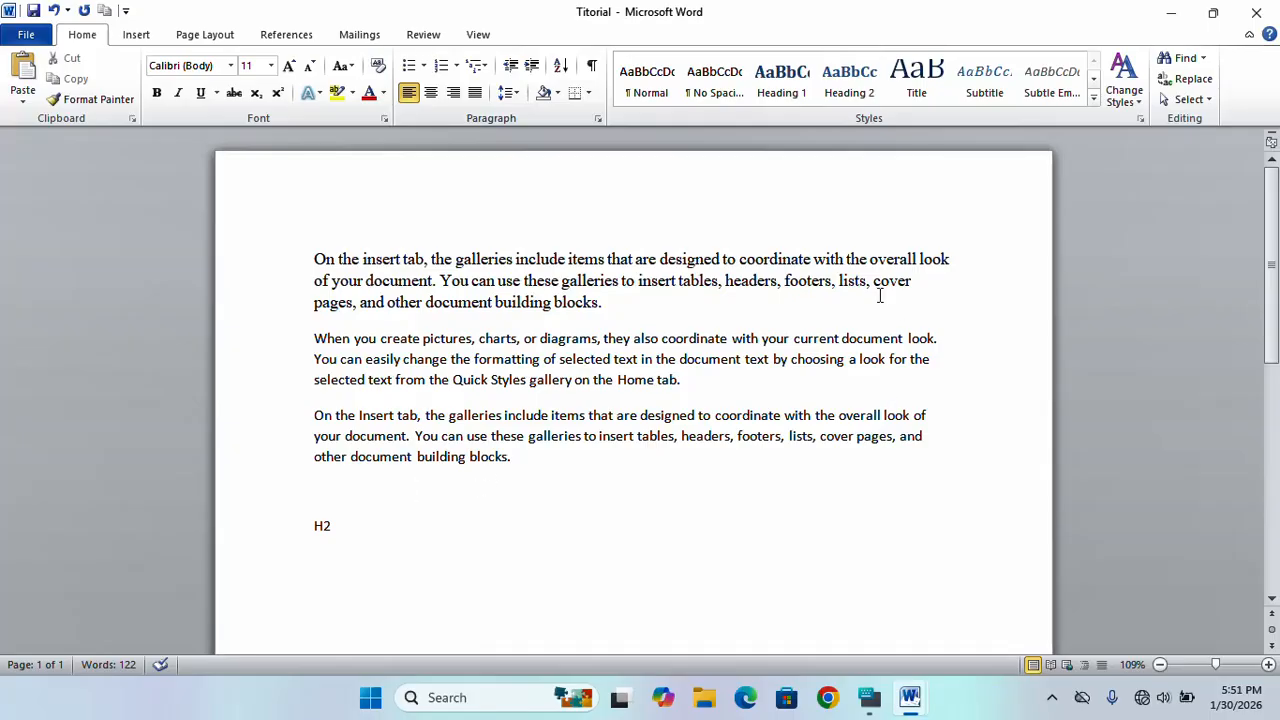
Apply the 1) a) i) multilevel list to the empty line above H2 and enter "Xgfgf" as its first item
{"action": "left_click", "coordinate": [475, 65]}
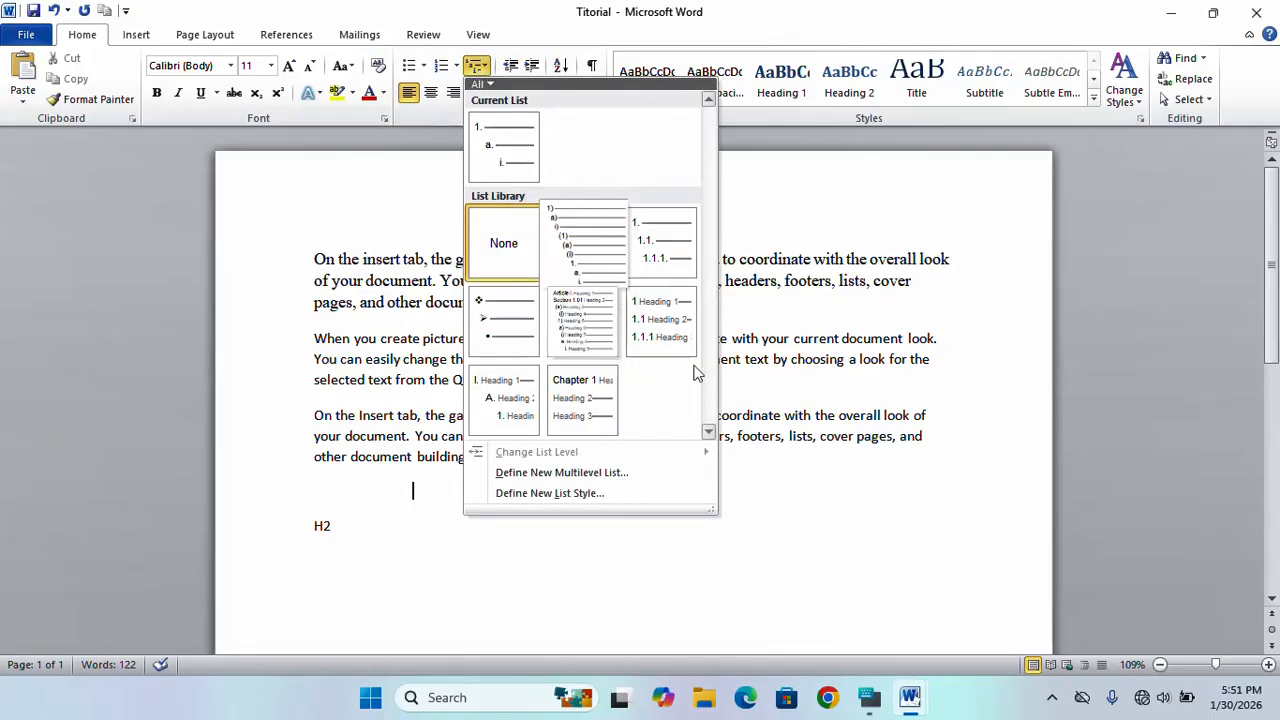
{"action": "left_click", "coordinate": [580, 226]}
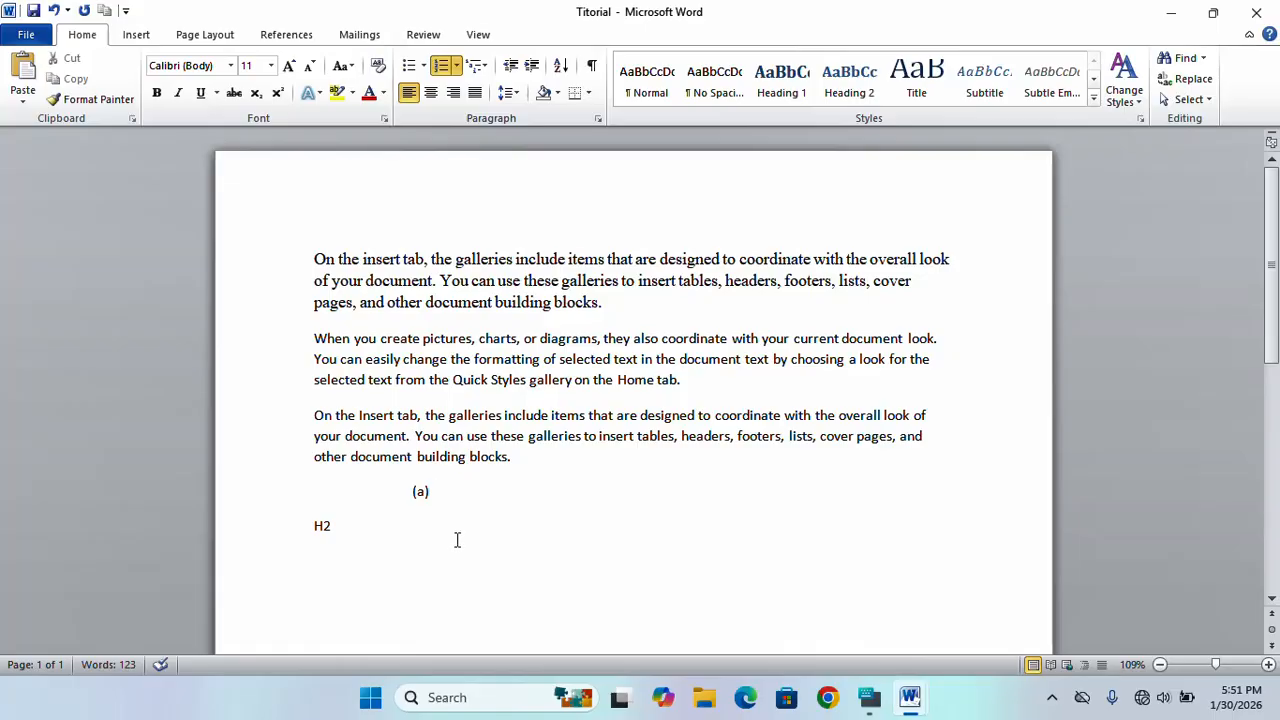
{"action": "type", "text": "xgfgf"}
{"action": "key", "text": "Return"}
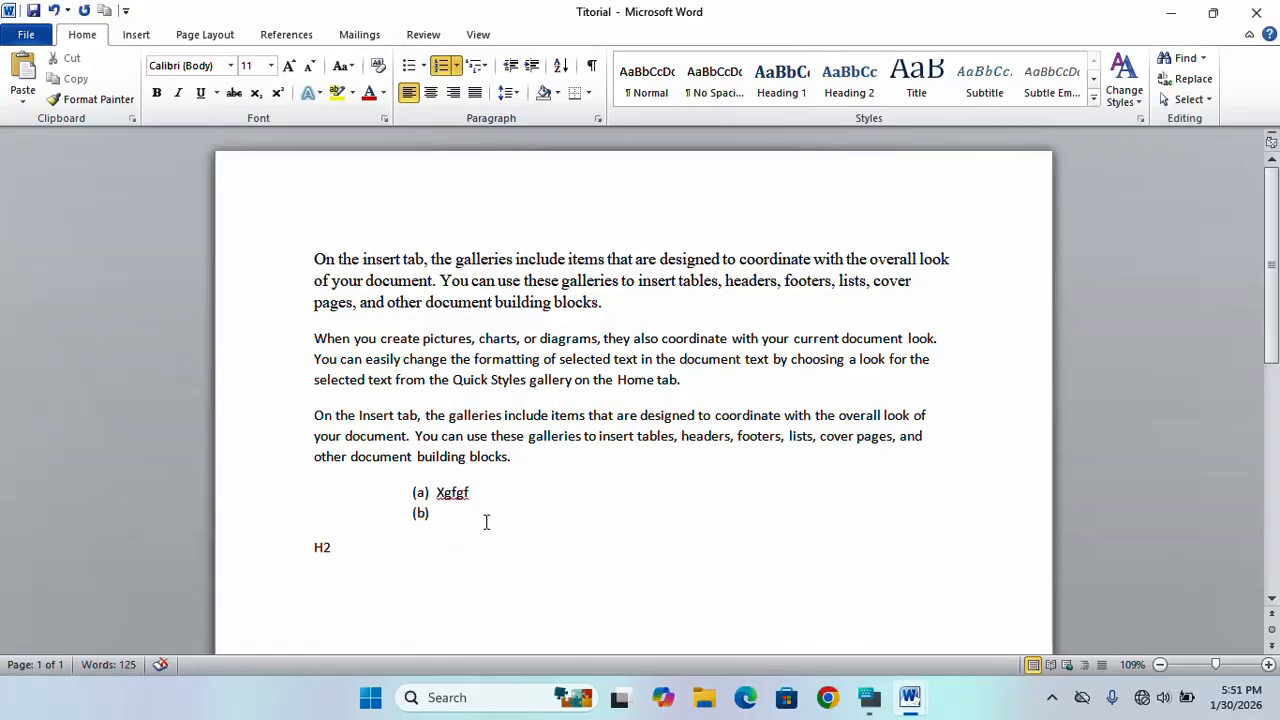
Delete the multilevel list items and clear the list numbering and indent from the line above H2
{"action": "key", "text": "BackSpace"}
{"action": "key", "text": "BackSpace"}
{"action": "key", "text": "BackSpace"}
{"action": "key", "text": "BackSpace"}
{"action": "key", "text": "BackSpace"}
{"action": "key", "text": "BackSpace"}
{"action": "key", "text": "BackSpace"}
{"action": "key", "text": "BackSpace"}
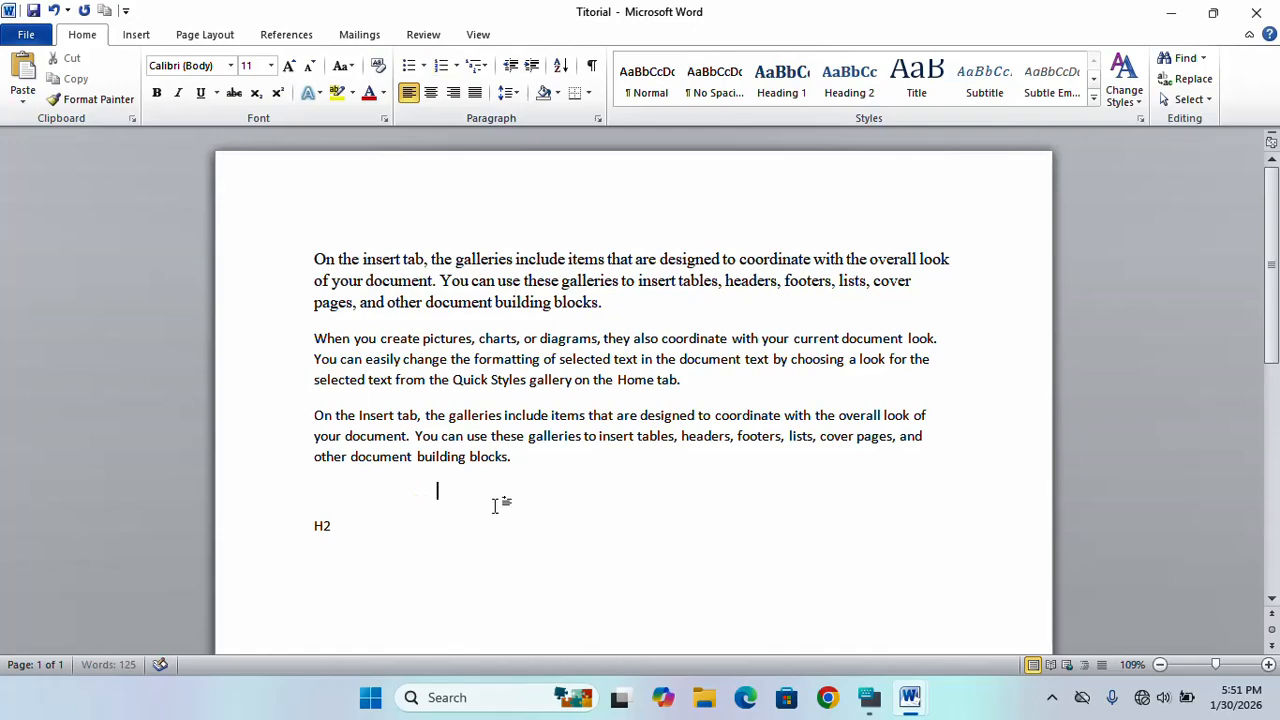
{"action": "key", "text": "BackSpace"}
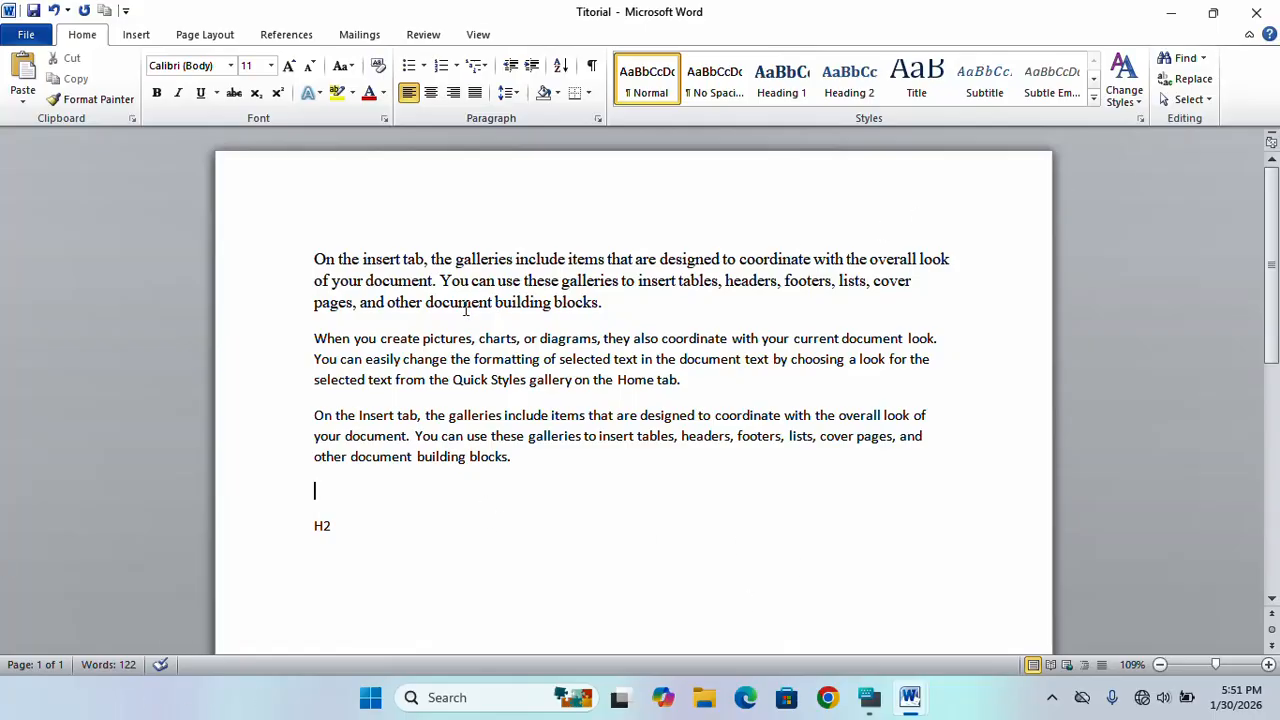
Insert an empty line above the first paragraph and justify the three body paragraphs
{"action": "left_click", "coordinate": [317, 257]}
{"action": "key", "text": "Return"}
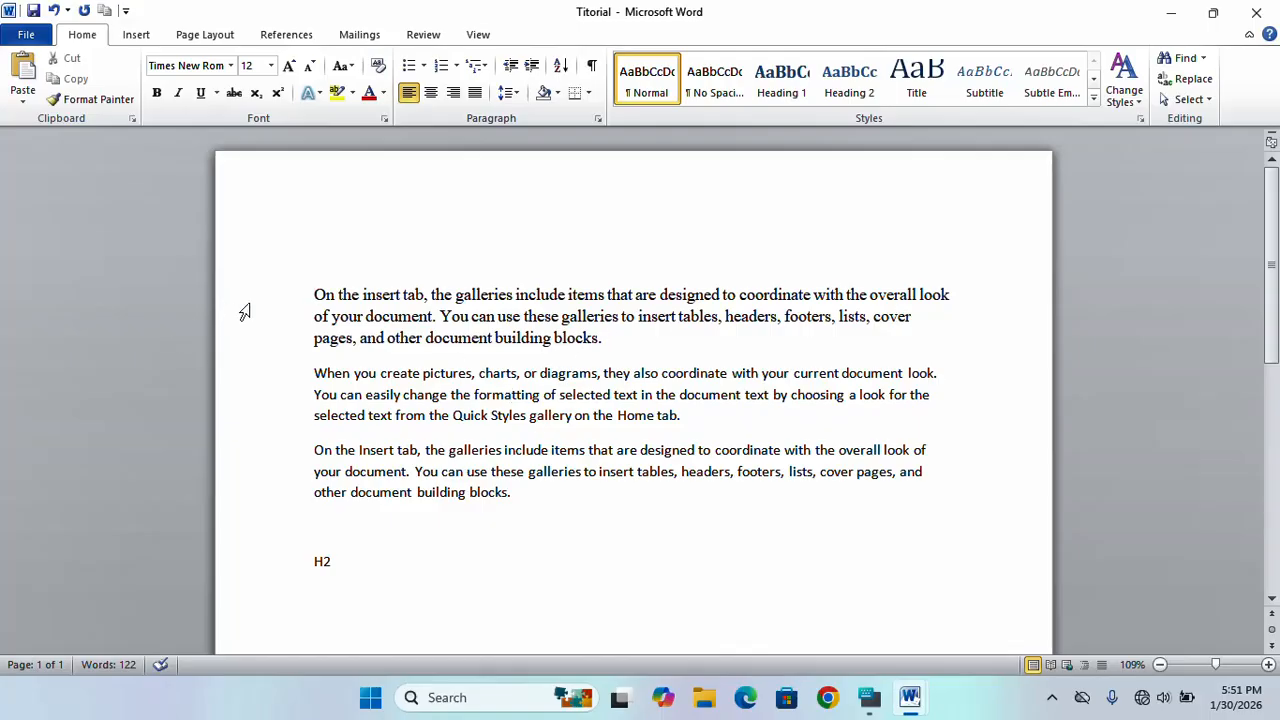
{"action": "left_click_drag", "start_coordinate": [318, 297], "coordinate": [657, 491]}
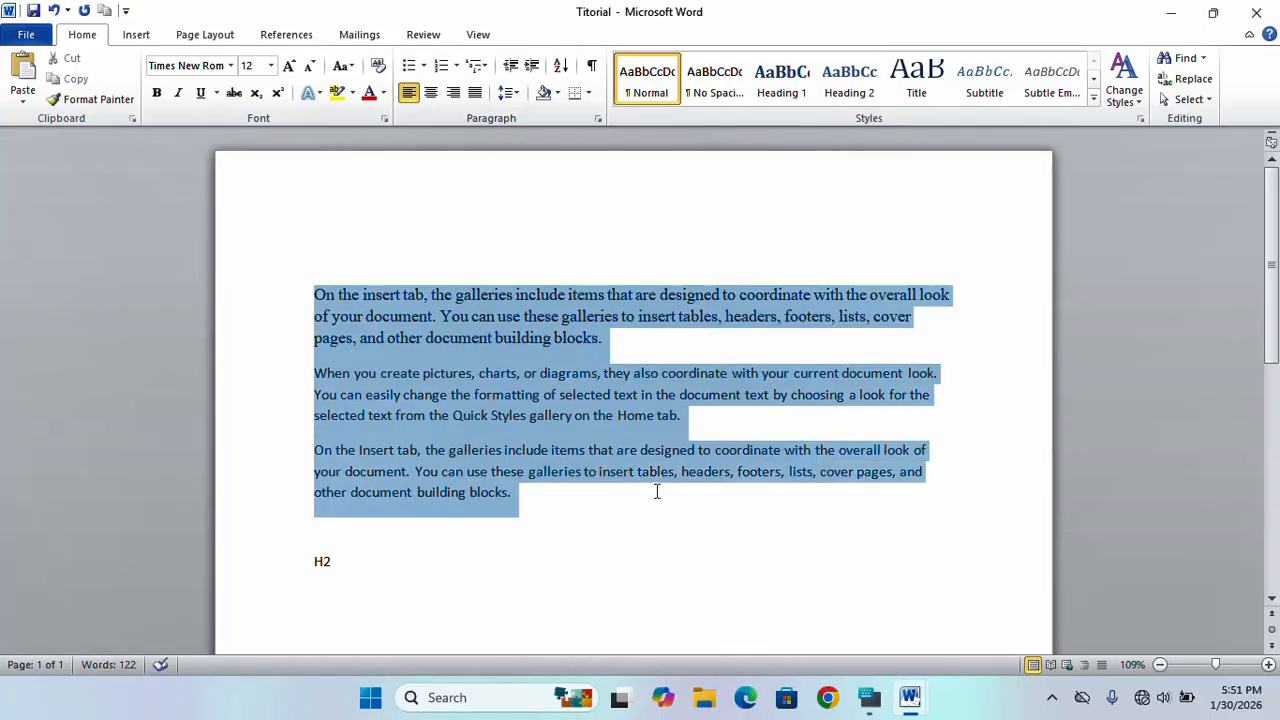
{"action": "left_click", "coordinate": [476, 93]}
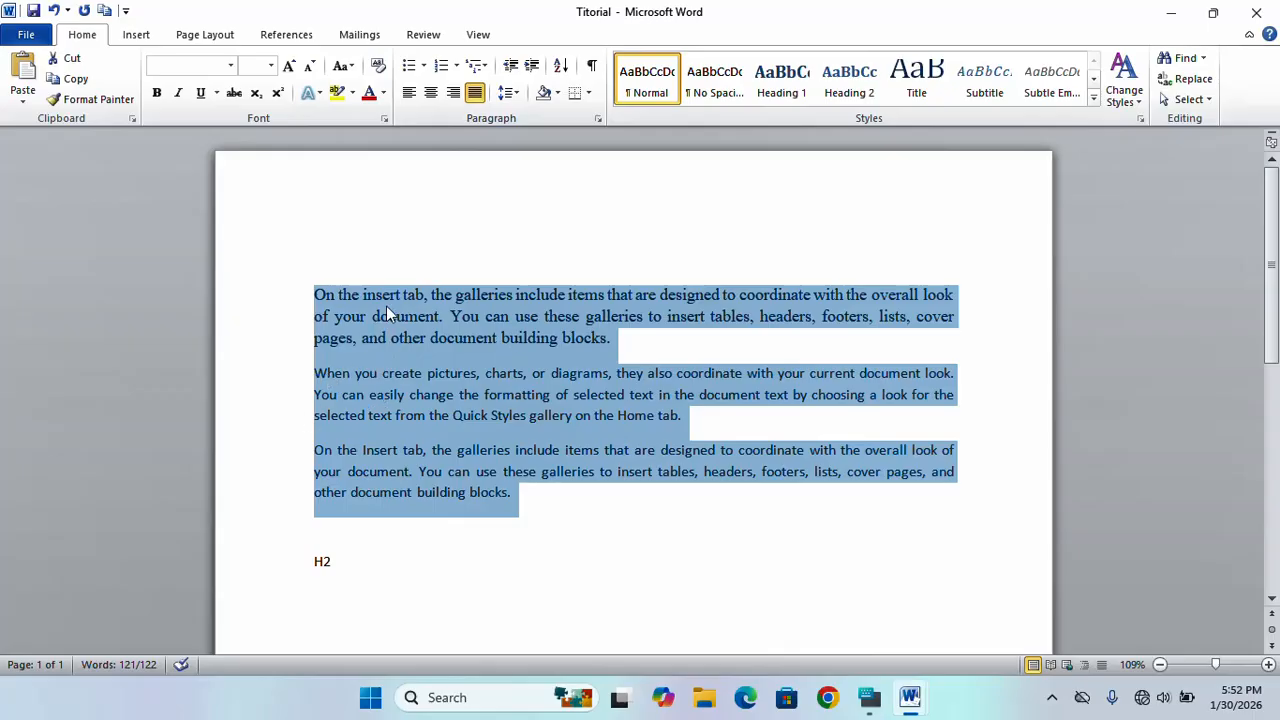
Try right, left and centre alignment on the three body paragraphs, and return them to justified
{"action": "left_click", "coordinate": [452, 93]}
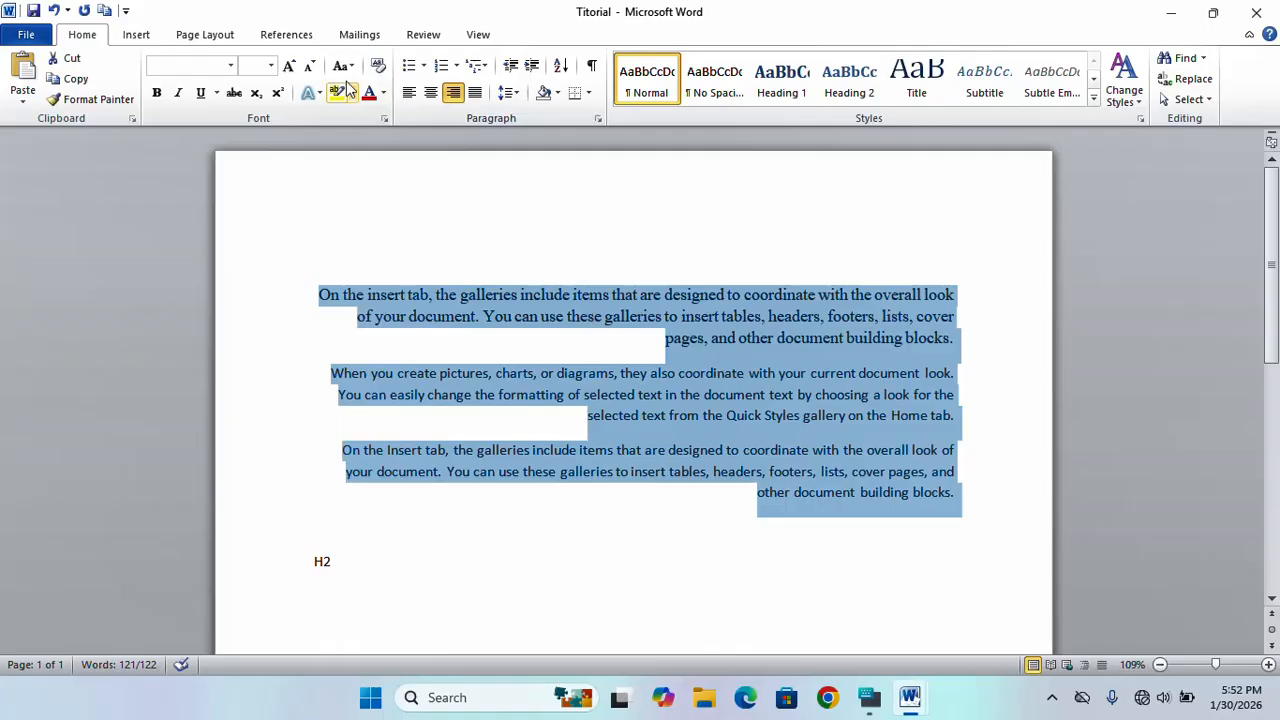
{"action": "left_click", "coordinate": [412, 94]}
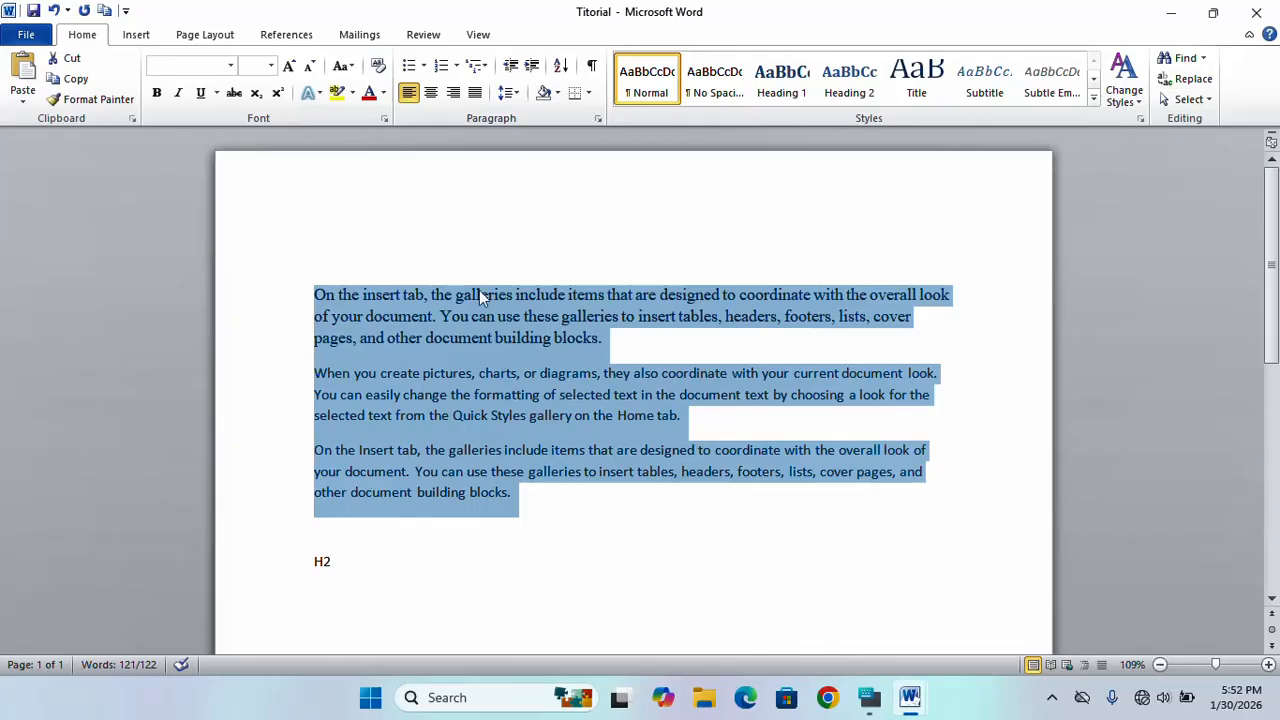
{"action": "left_click", "coordinate": [430, 92]}
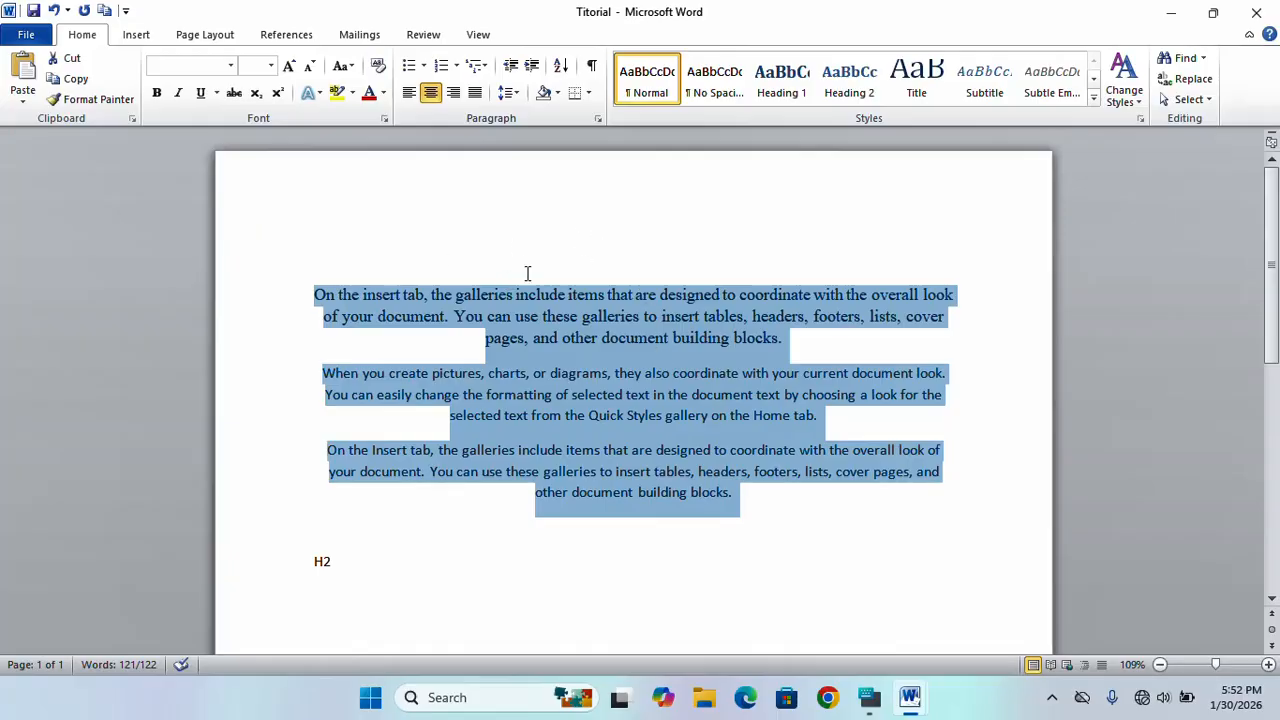
{"action": "left_click", "coordinate": [475, 92]}
Enter "Subject : Application letter" on the empty line above the first paragraph
{"action": "left_click", "coordinate": [335, 271]}
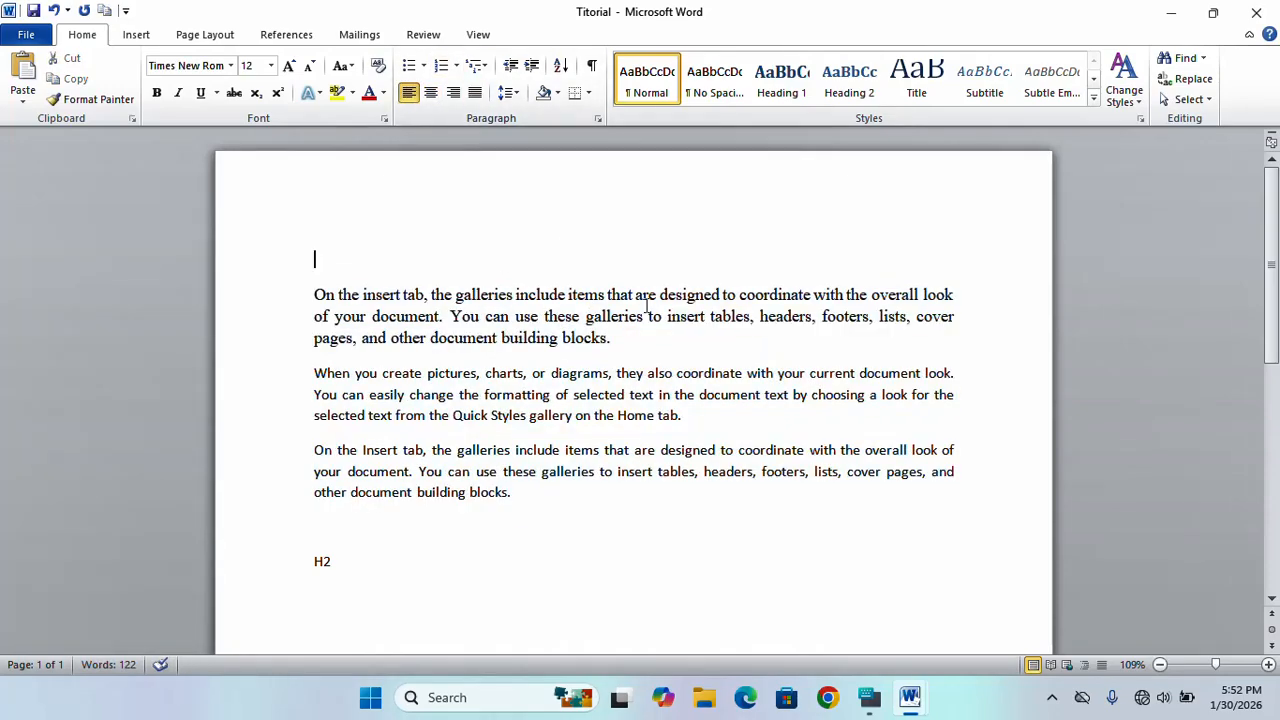
{"action": "type", "text": "sub"}
{"action": "type", "text": "ject"}
{"action": "type", "text": " : "}
{"action": "type", "text": "Appli"}
{"action": "type", "text": "c"}
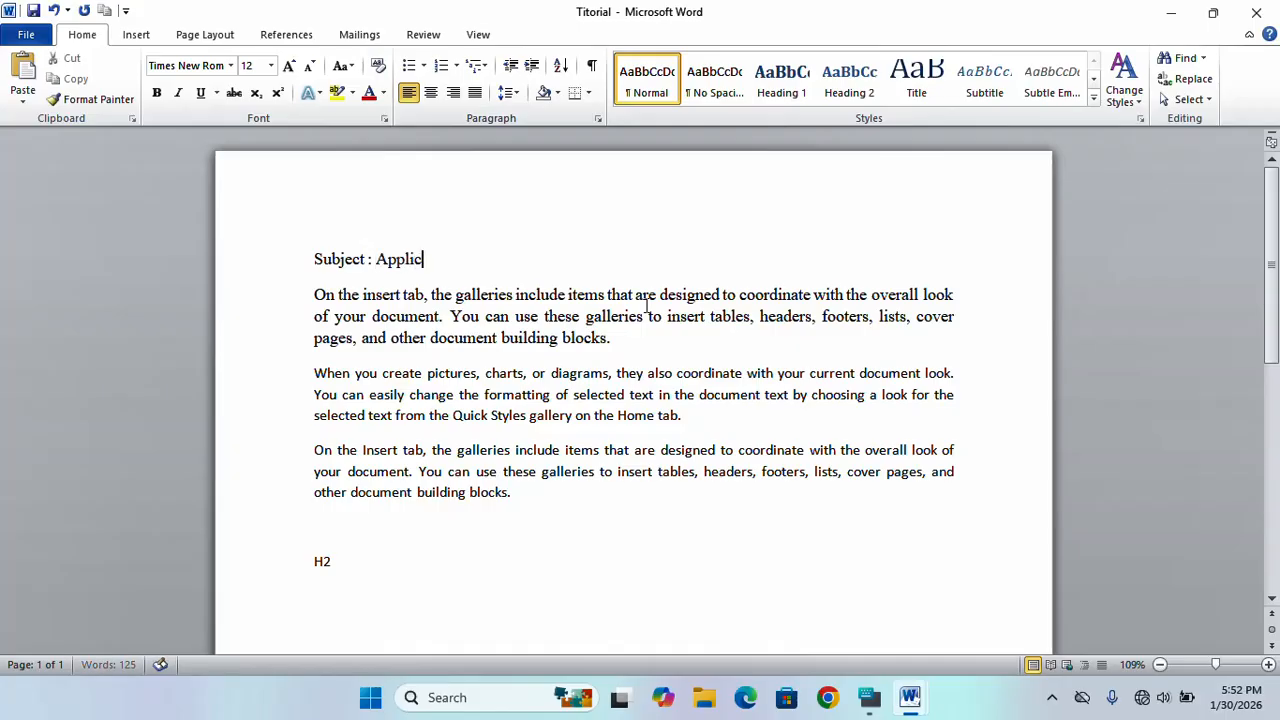
{"action": "type", "text": "ation letter"}
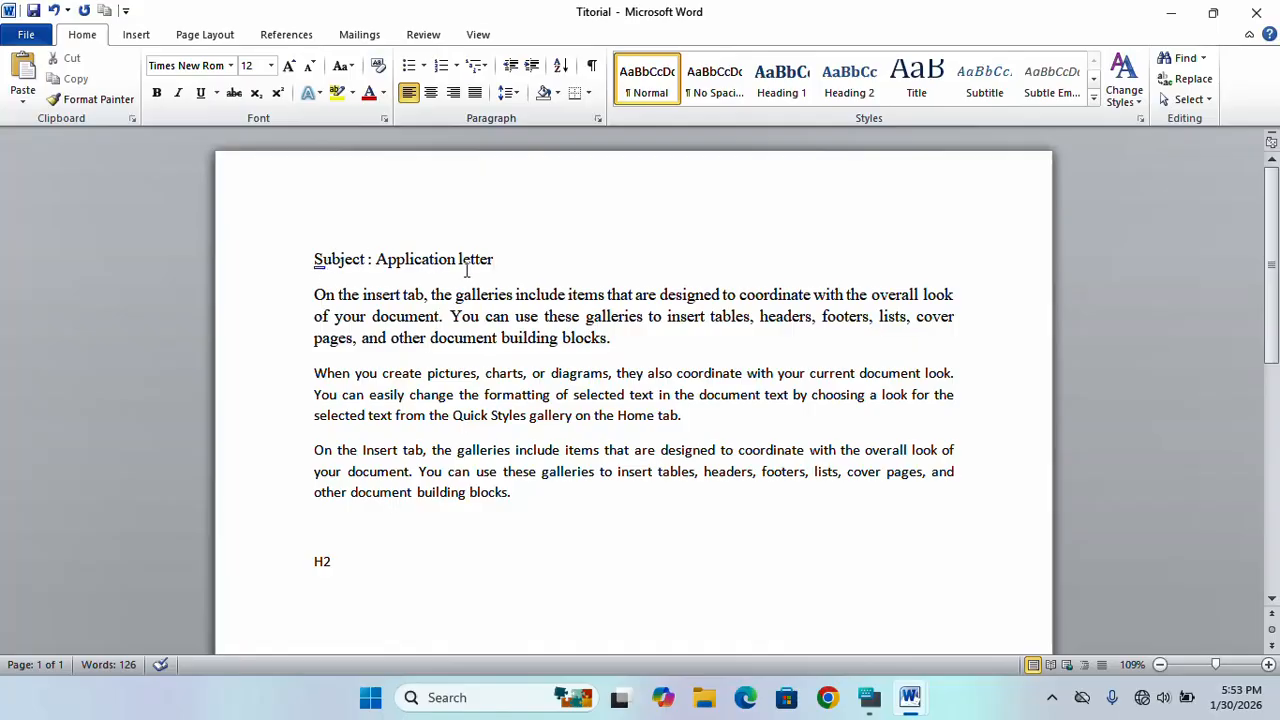
Centre the "Subject : Application letter" line
{"action": "left_click_drag", "start_coordinate": [506, 265], "coordinate": [334, 243]}
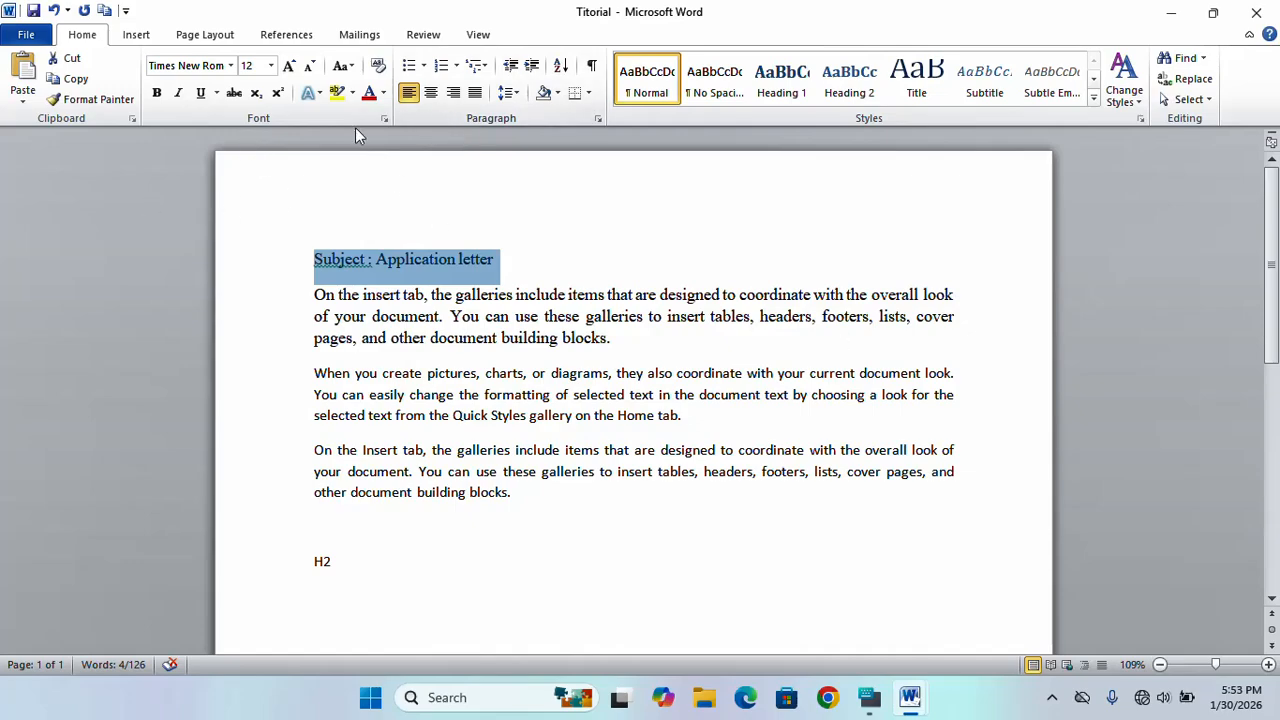
{"action": "left_click", "coordinate": [431, 92]}
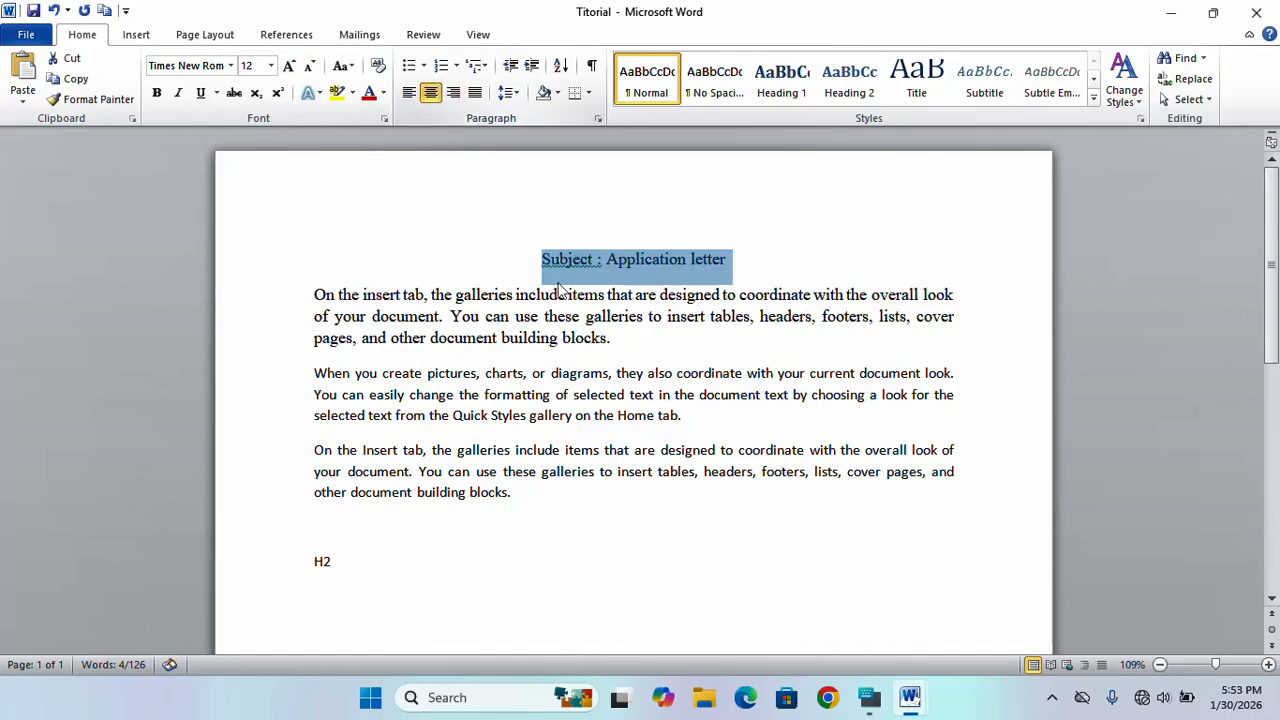
{"action": "left_click", "coordinate": [690, 565]}
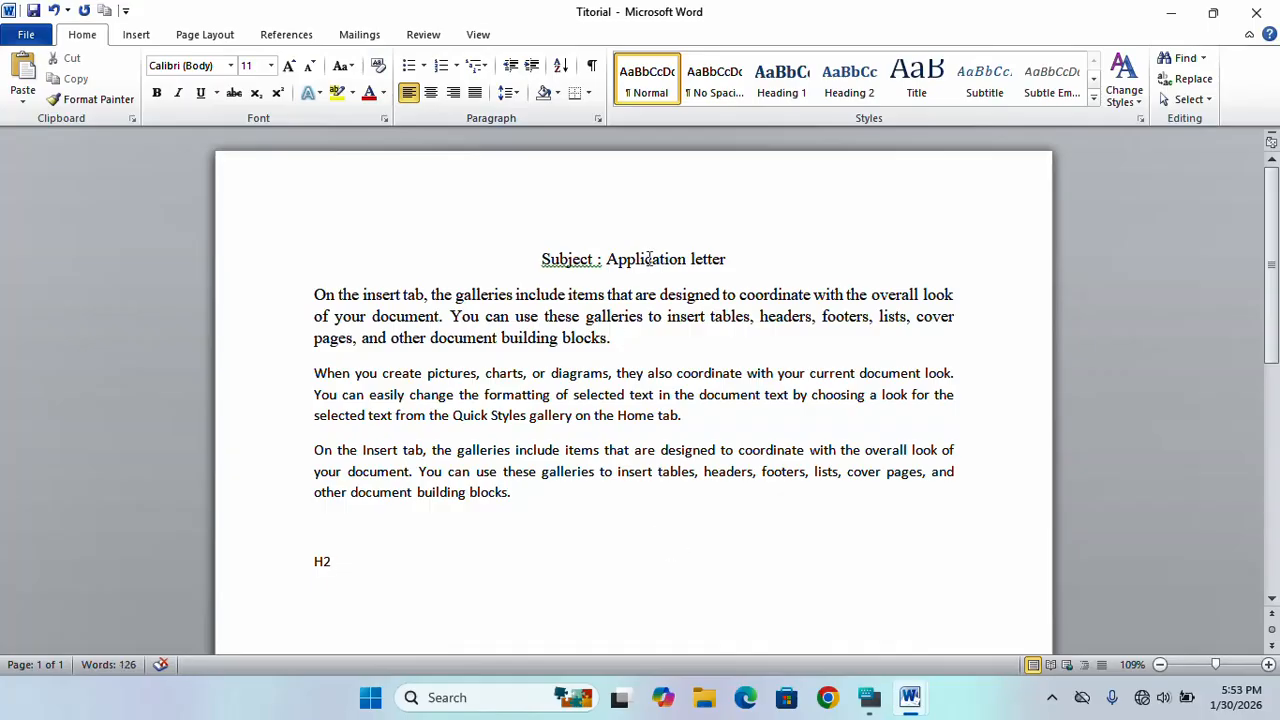
Insert a line above the subject line and enter "Date" followed by a row of underscores as a blank
{"action": "left_click", "coordinate": [601, 257]}
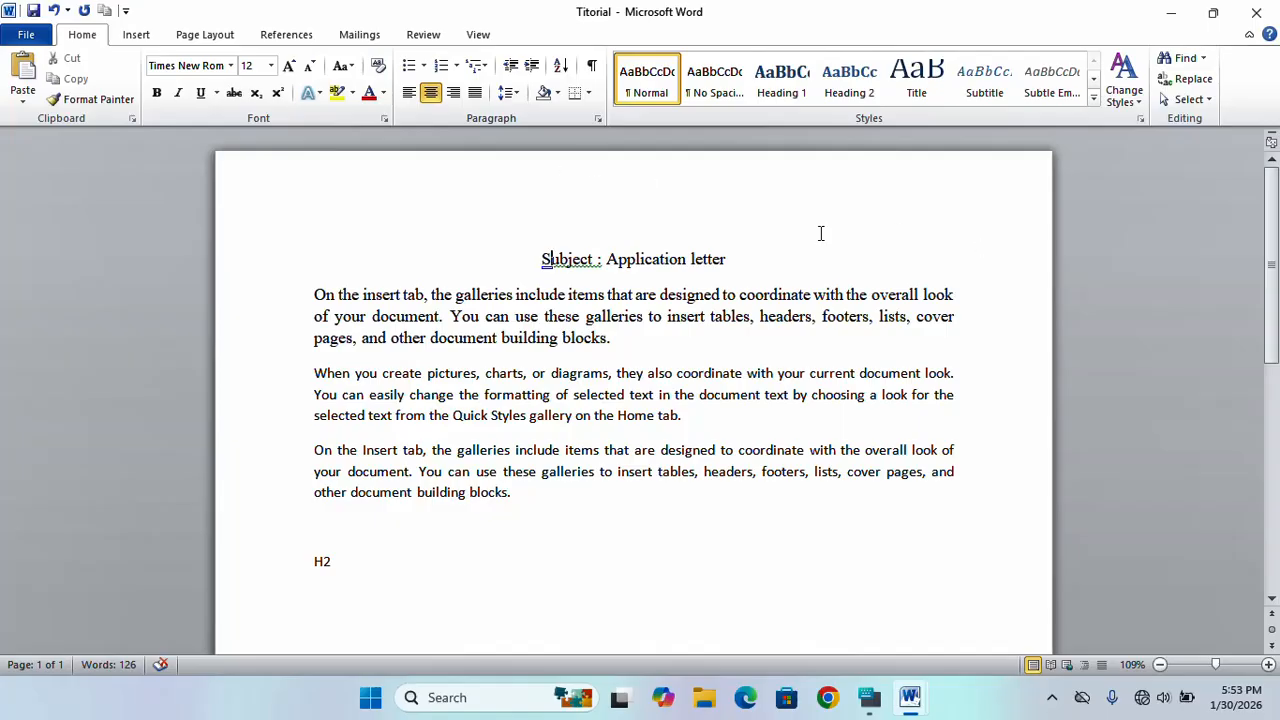
{"action": "left_click", "coordinate": [638, 211]}
{"action": "left_click", "coordinate": [545, 251]}
{"action": "key", "text": "Return"}
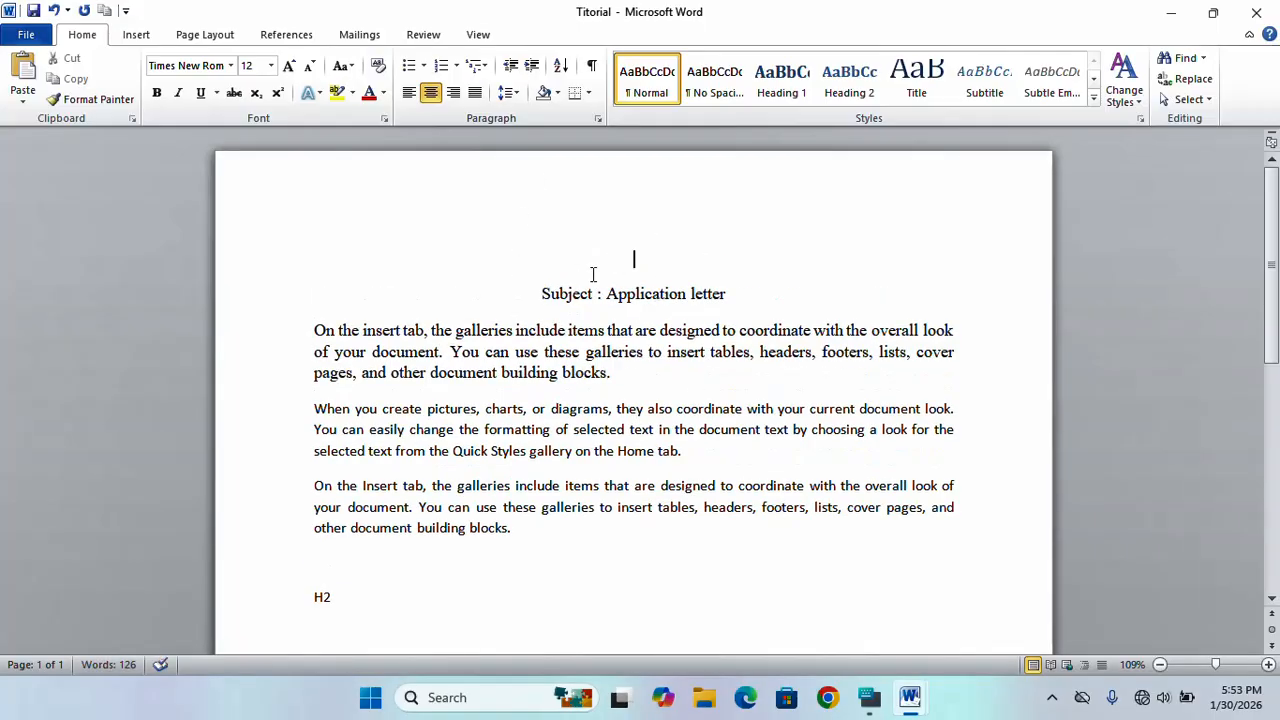
{"action": "type", "text": "date____________________"}
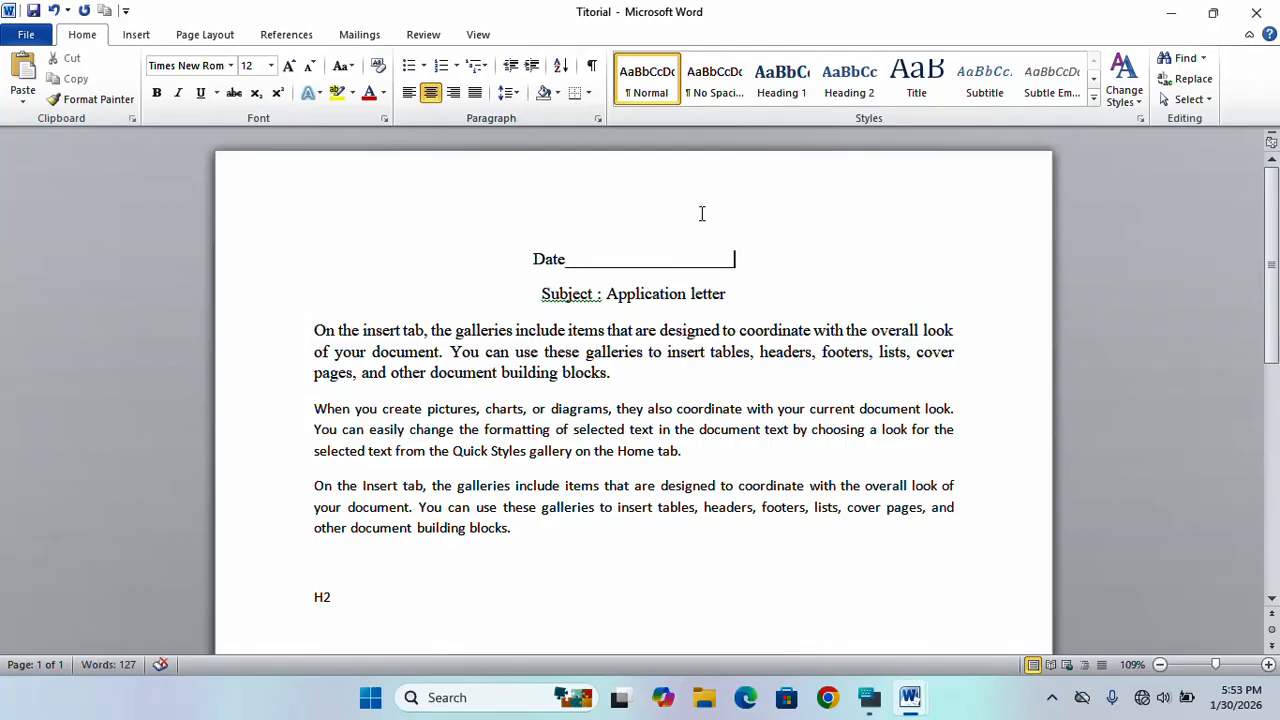
Right-align the "Date" line with its underscore blank
{"action": "left_click_drag", "start_coordinate": [771, 277], "coordinate": [497, 226]}
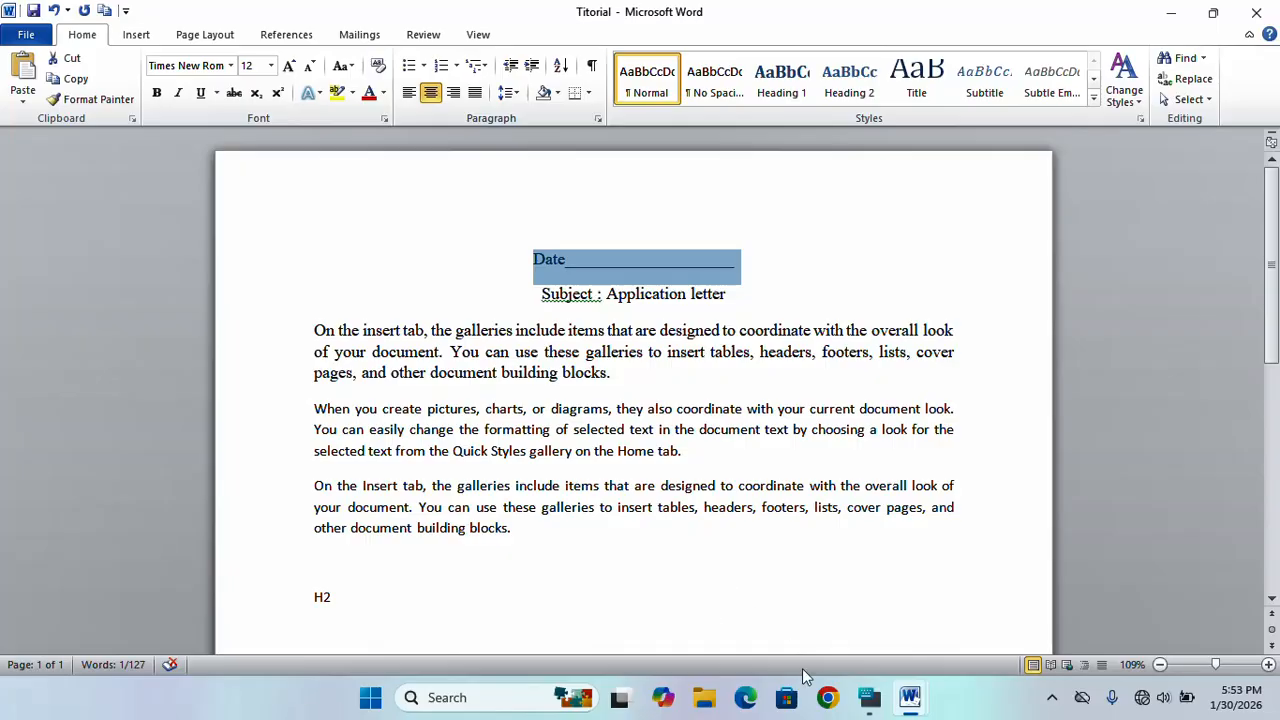
{"action": "left_click", "coordinate": [868, 697]}
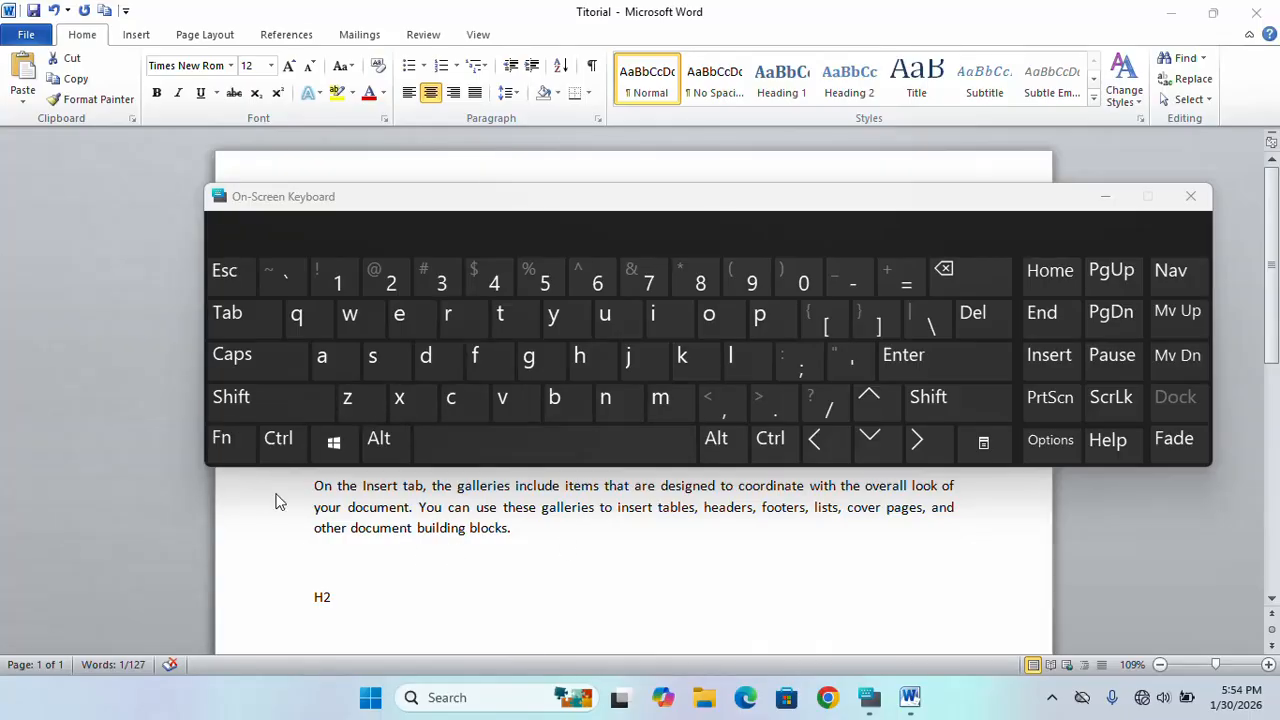
{"action": "left_click", "coordinate": [281, 448]}
{"action": "left_click", "coordinate": [1105, 196]}
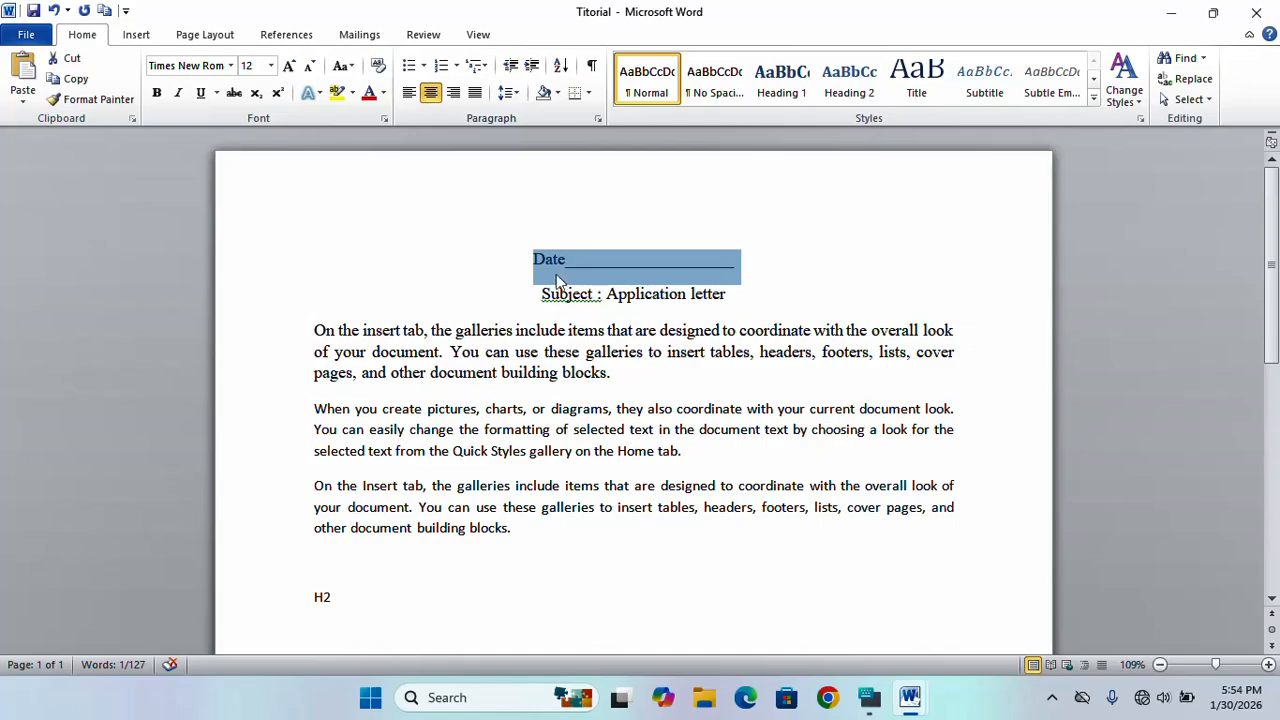
{"action": "left_click", "coordinate": [455, 93]}
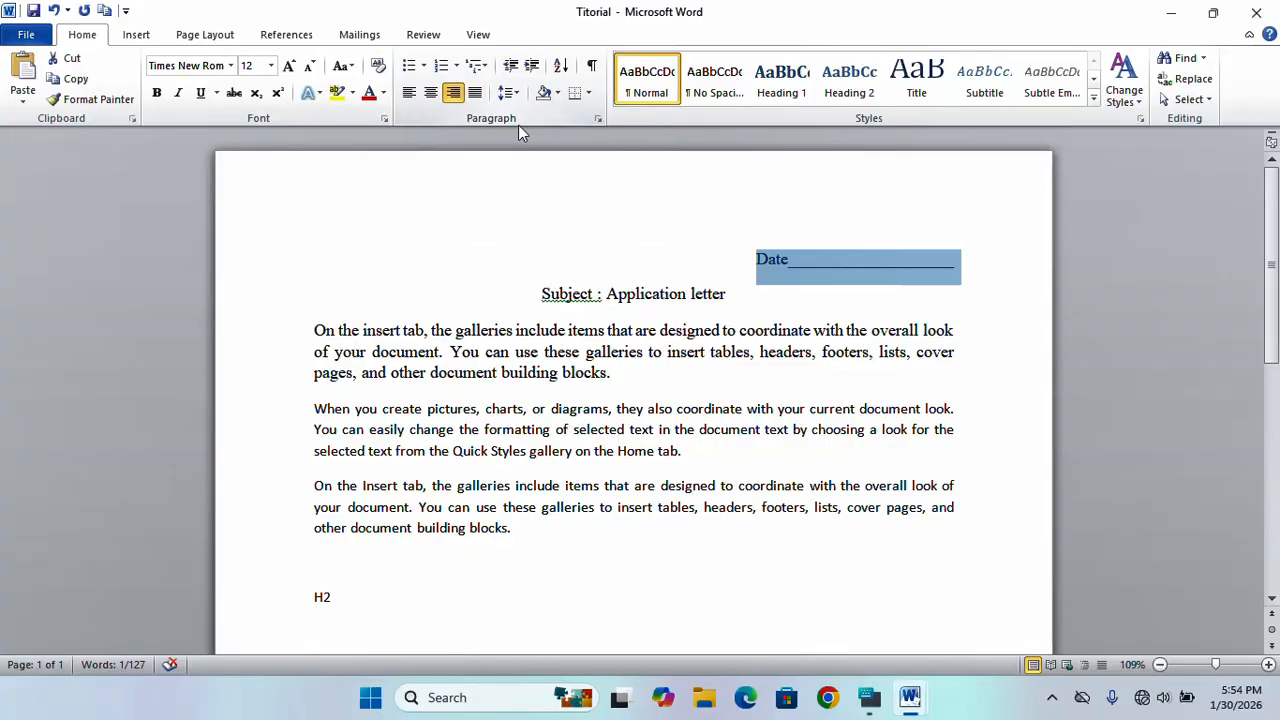
Turn justified alignment off for the three body paragraphs and justify them again
{"action": "left_click_drag", "start_coordinate": [318, 330], "coordinate": [766, 540]}
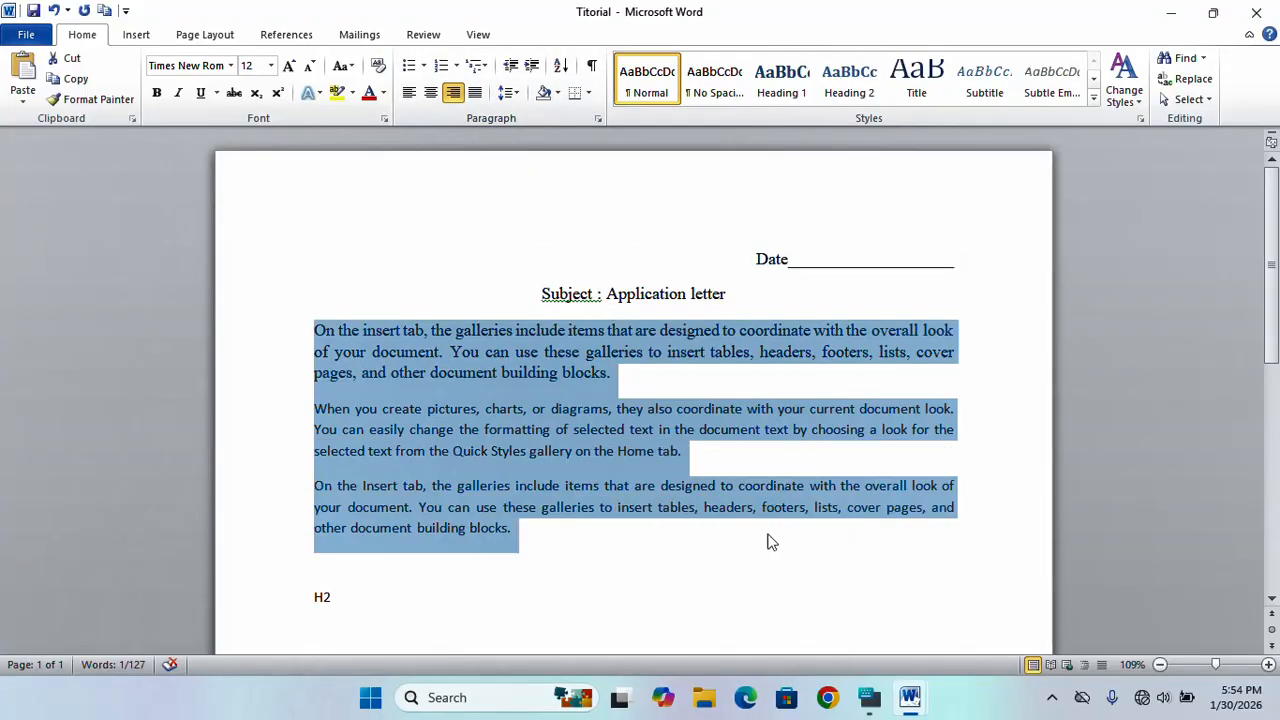
{"action": "left_click", "coordinate": [476, 95]}
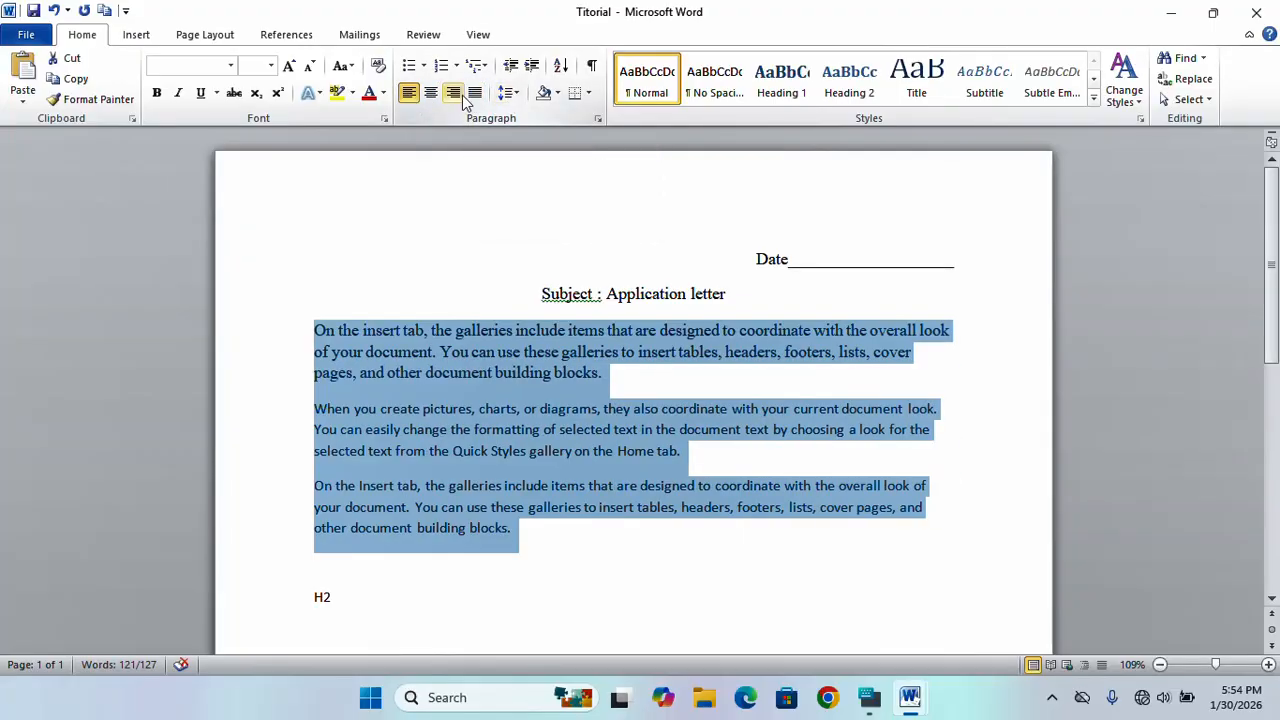
{"action": "left_click", "coordinate": [475, 93]}
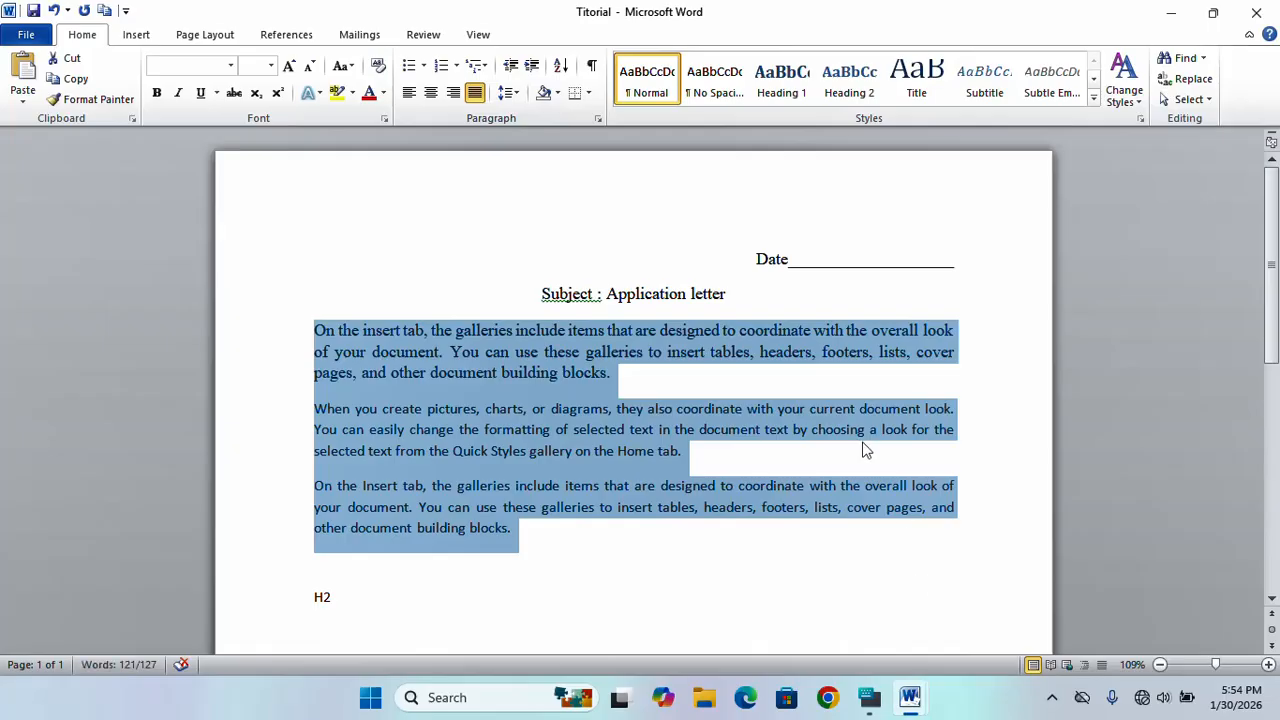
{"action": "left_click", "coordinate": [883, 335]}
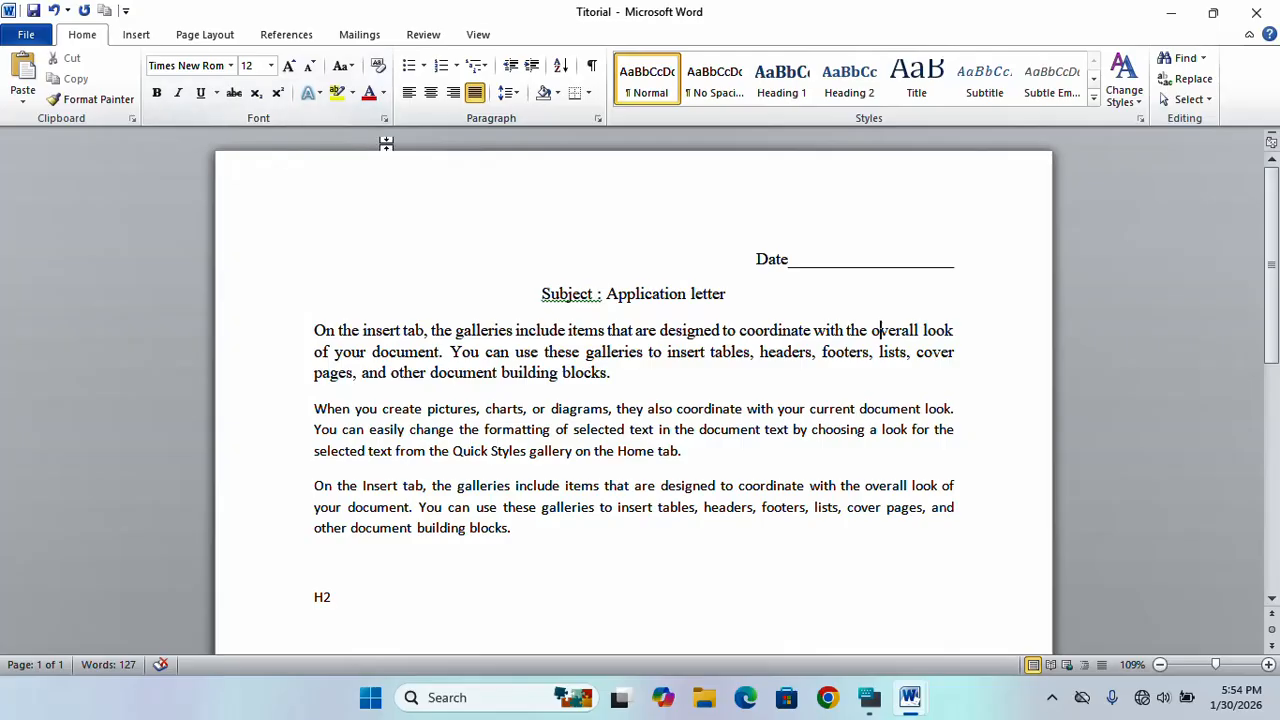
Examine the line and paragraph spacing options and the shading colours available for the three body paragraphs
{"action": "left_click", "coordinate": [505, 92]}
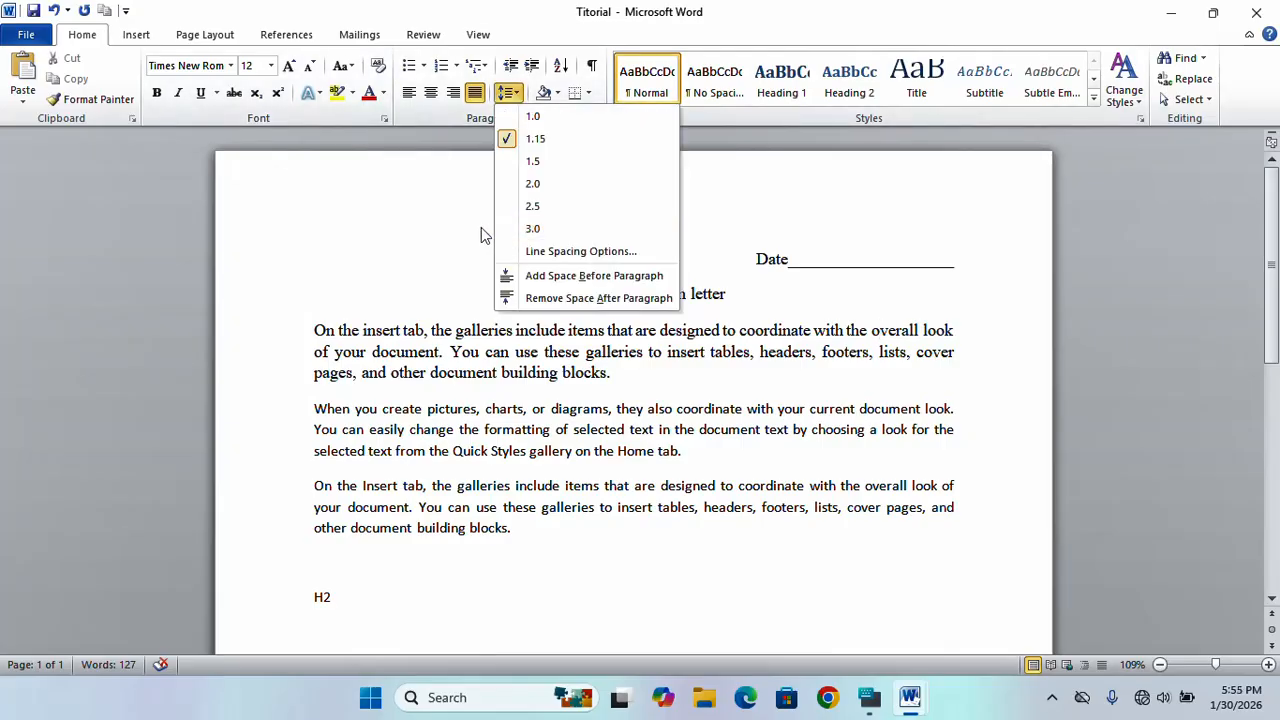
{"action": "left_click", "coordinate": [400, 325]}
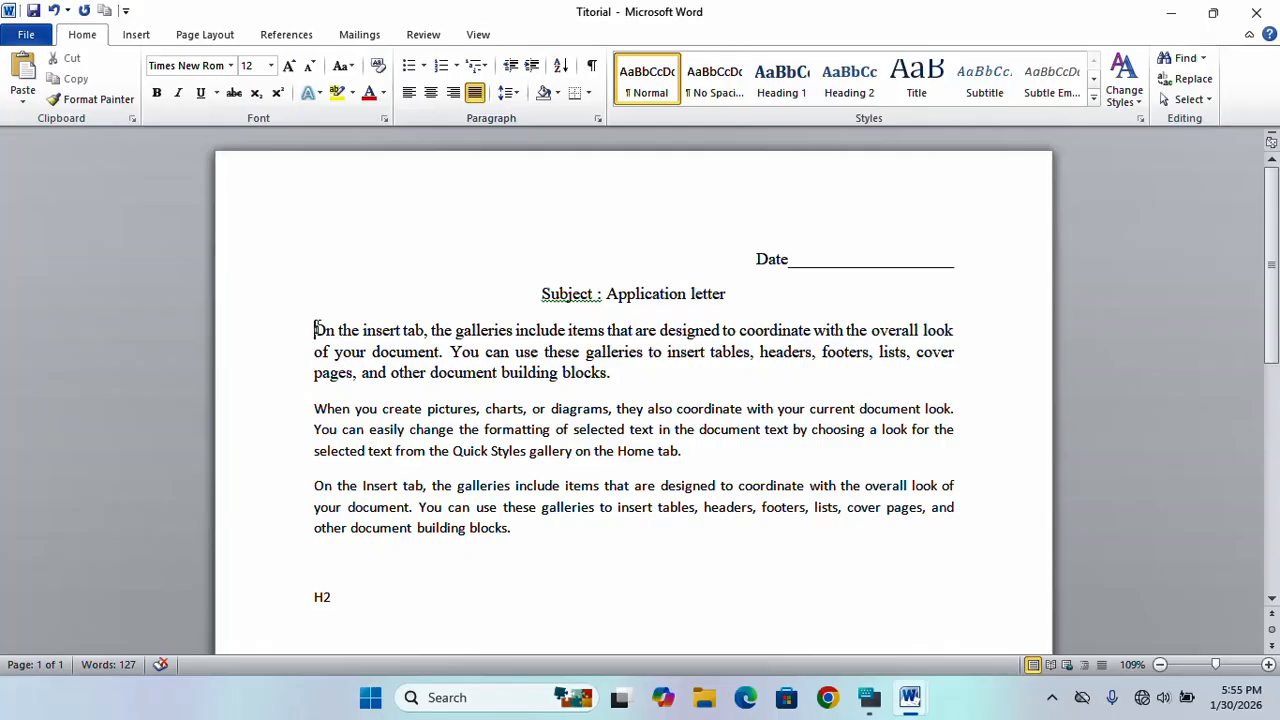
{"action": "left_click_drag", "start_coordinate": [314, 330], "coordinate": [546, 528]}
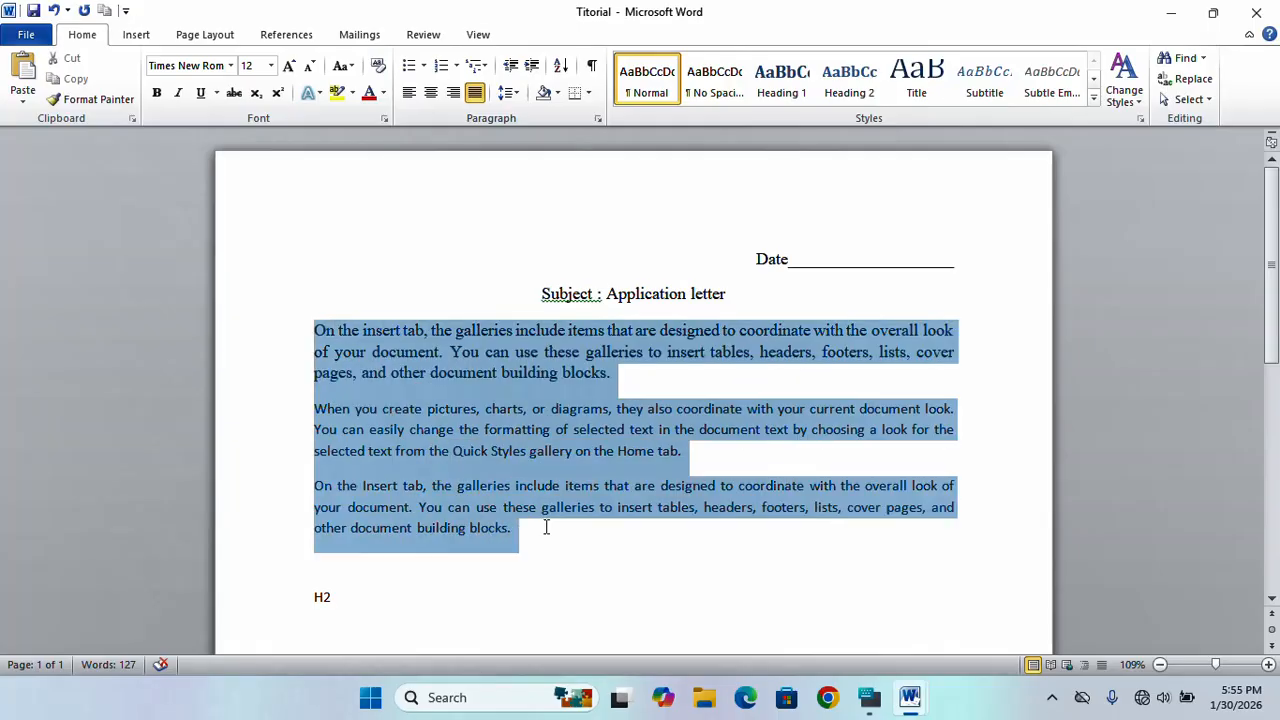
{"action": "left_click", "coordinate": [517, 94]}
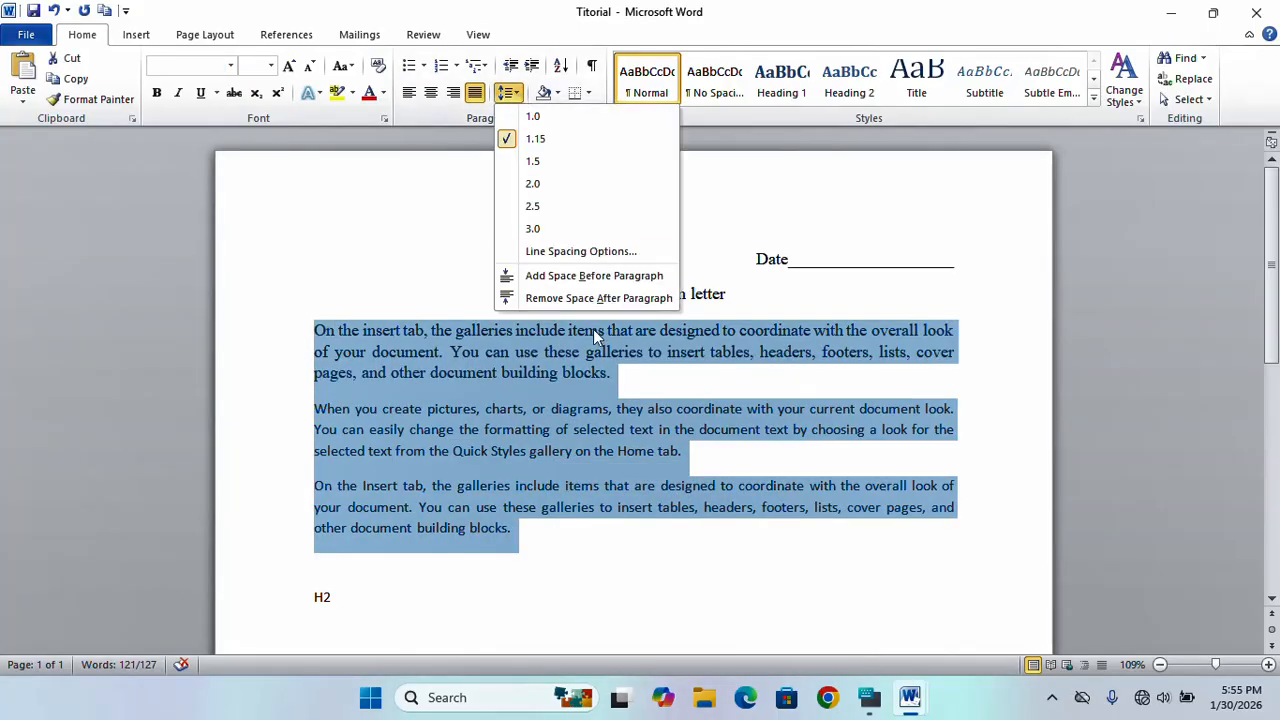
{"action": "left_click", "coordinate": [590, 299]}
{"action": "key", "text": "Escape"}
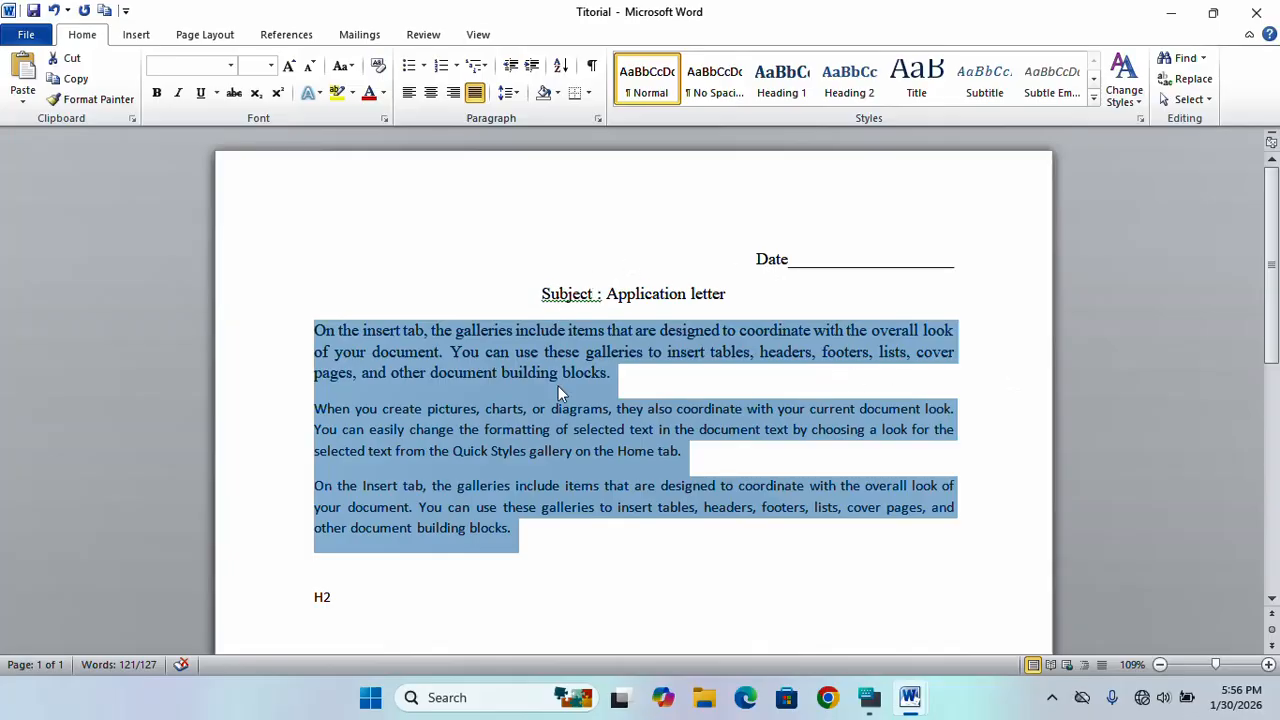
{"action": "left_click", "coordinate": [559, 93]}
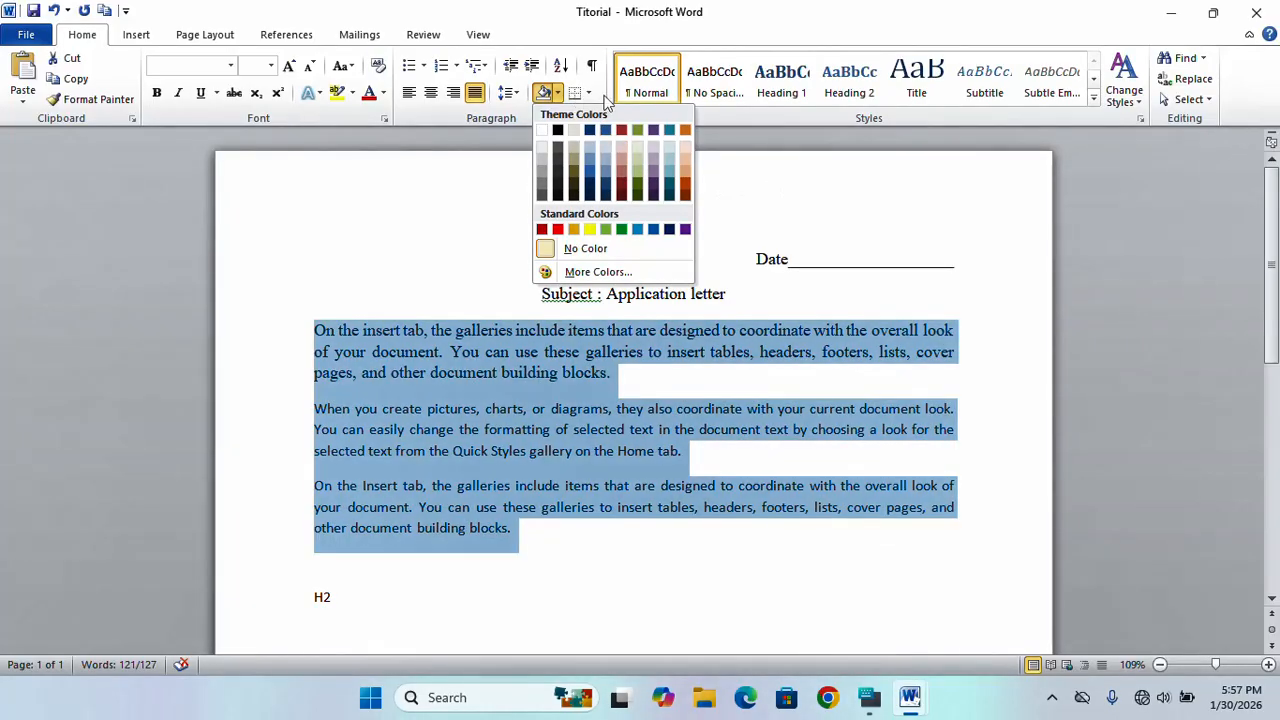
{"action": "key", "text": "Escape"}
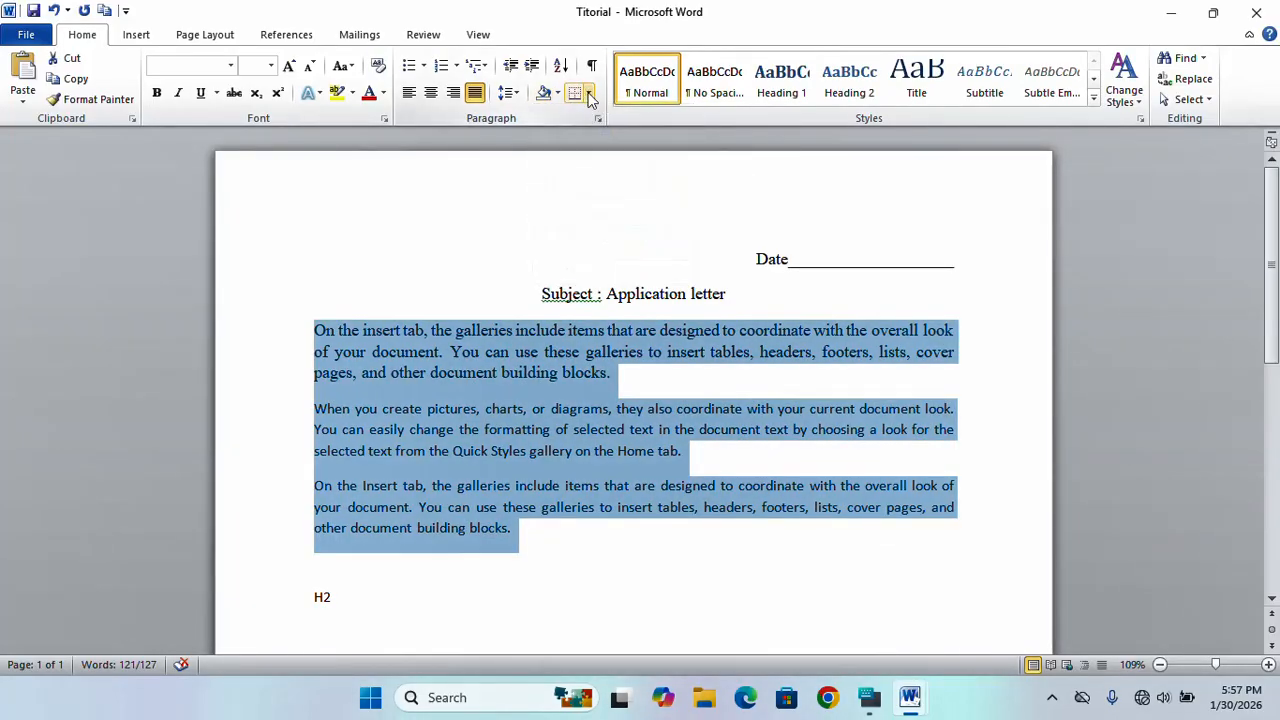
Try an outside border around the three body paragraphs and remove it again
{"action": "left_click", "coordinate": [589, 93]}
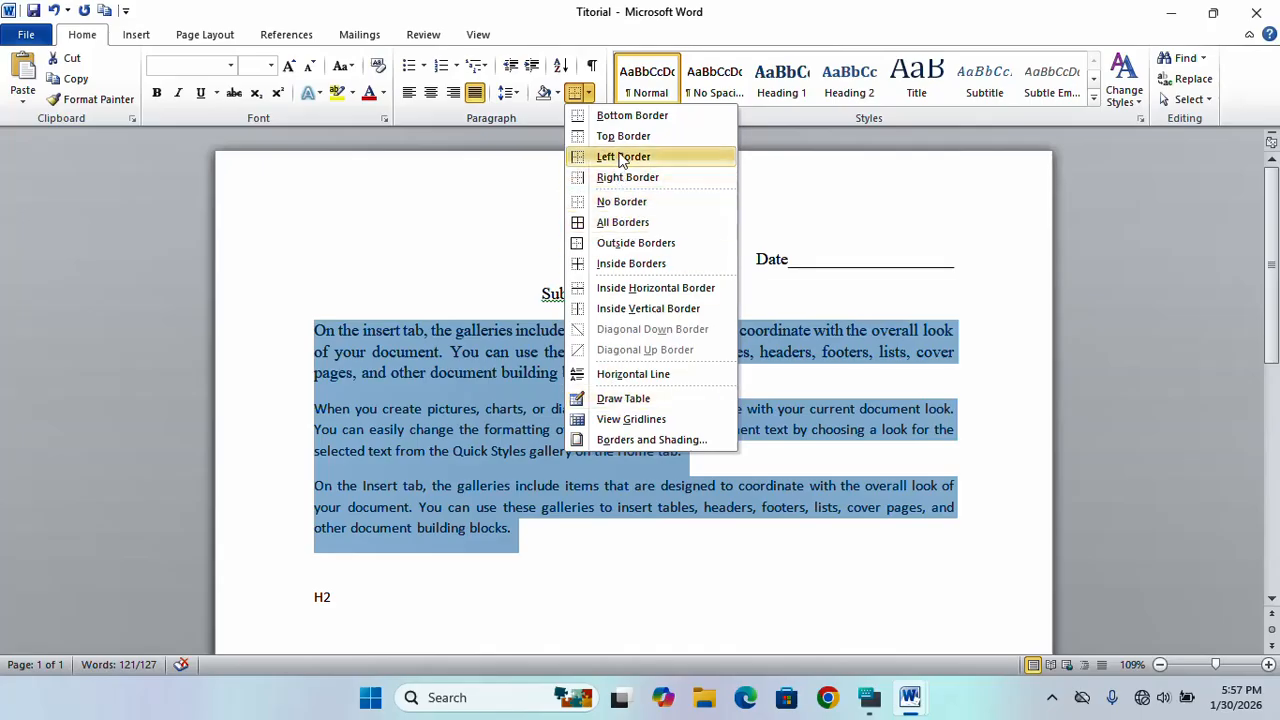
{"action": "left_click", "coordinate": [636, 243]}
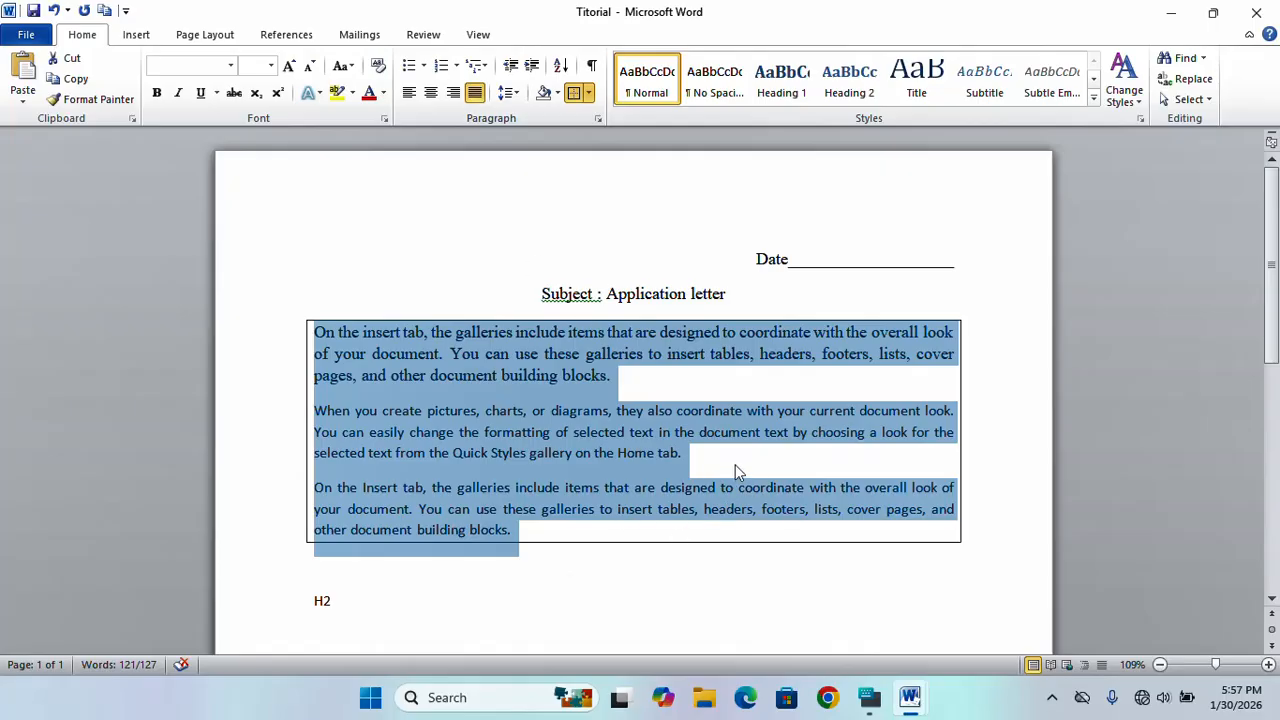
{"action": "left_click", "coordinate": [771, 557]}
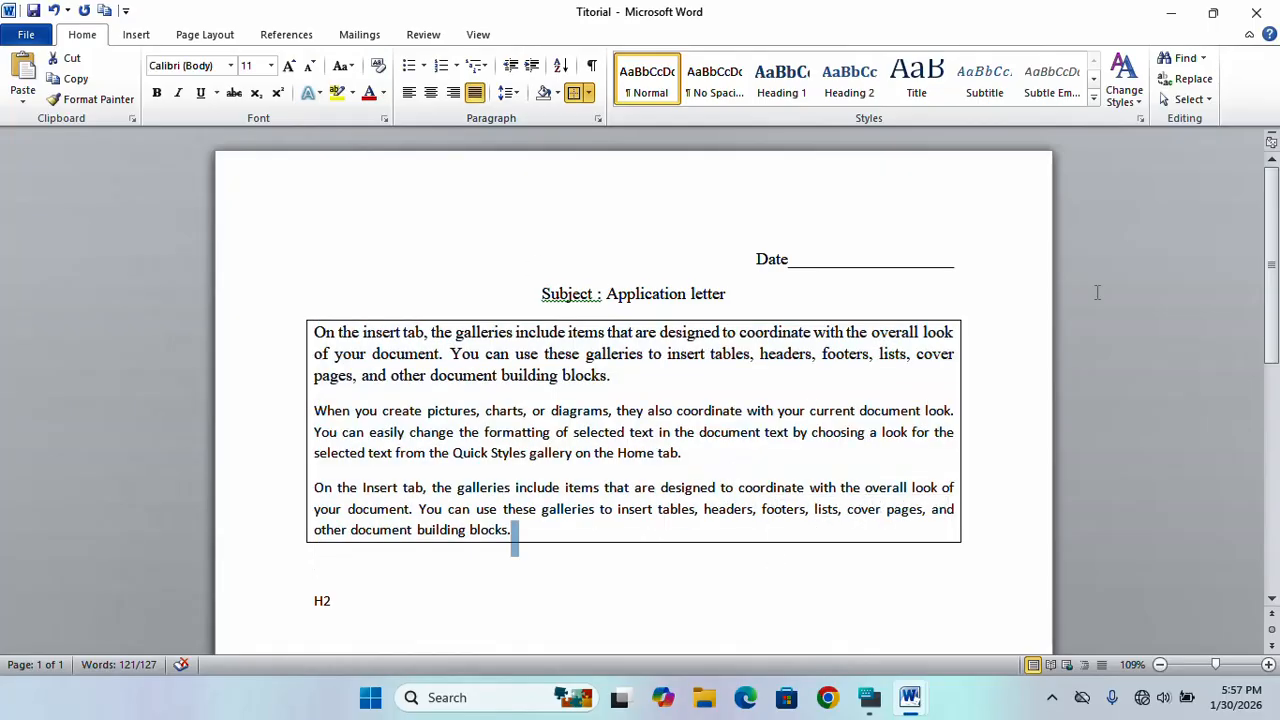
{"action": "left_click", "coordinate": [618, 487]}
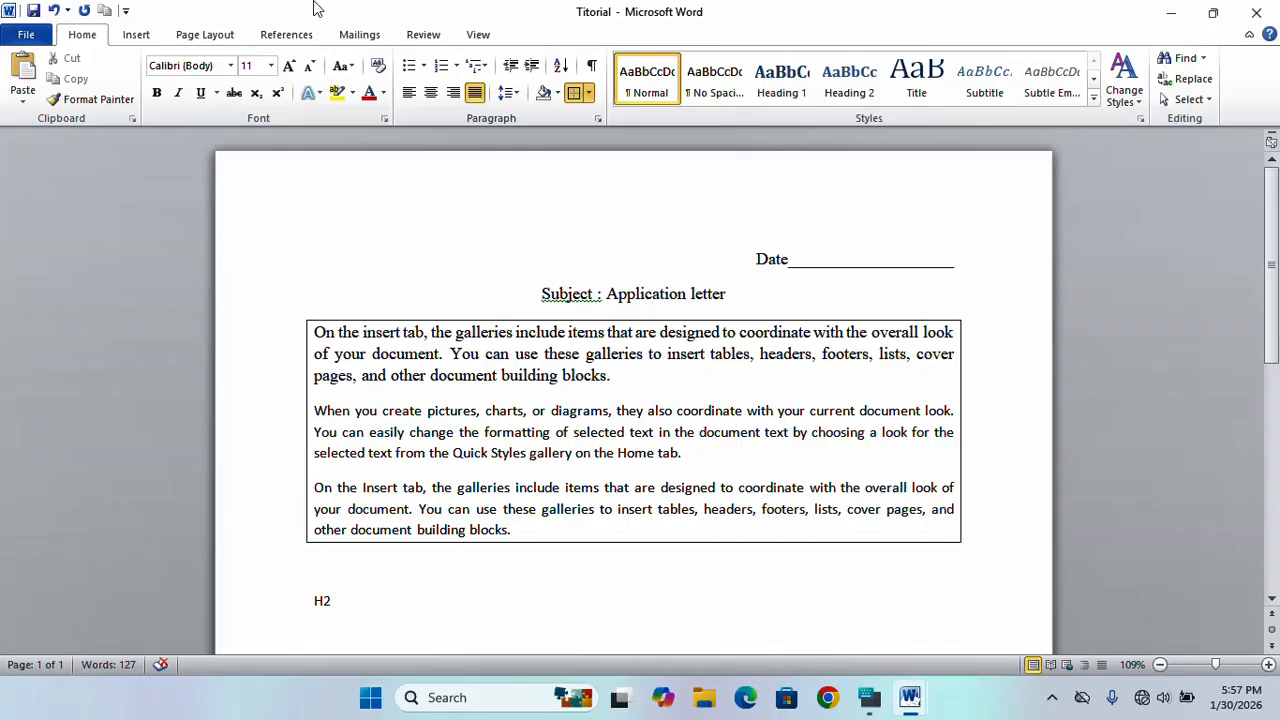
{"action": "left_click", "coordinate": [589, 93]}
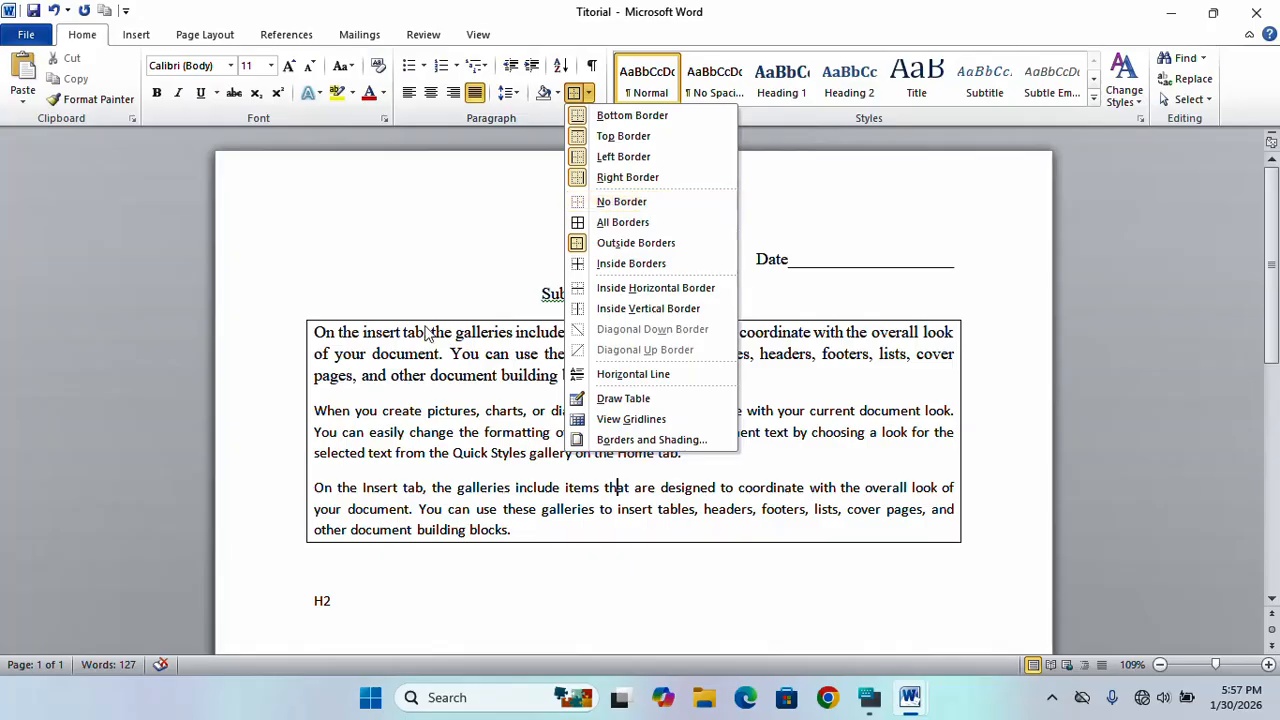
{"action": "left_click", "coordinate": [649, 203]}
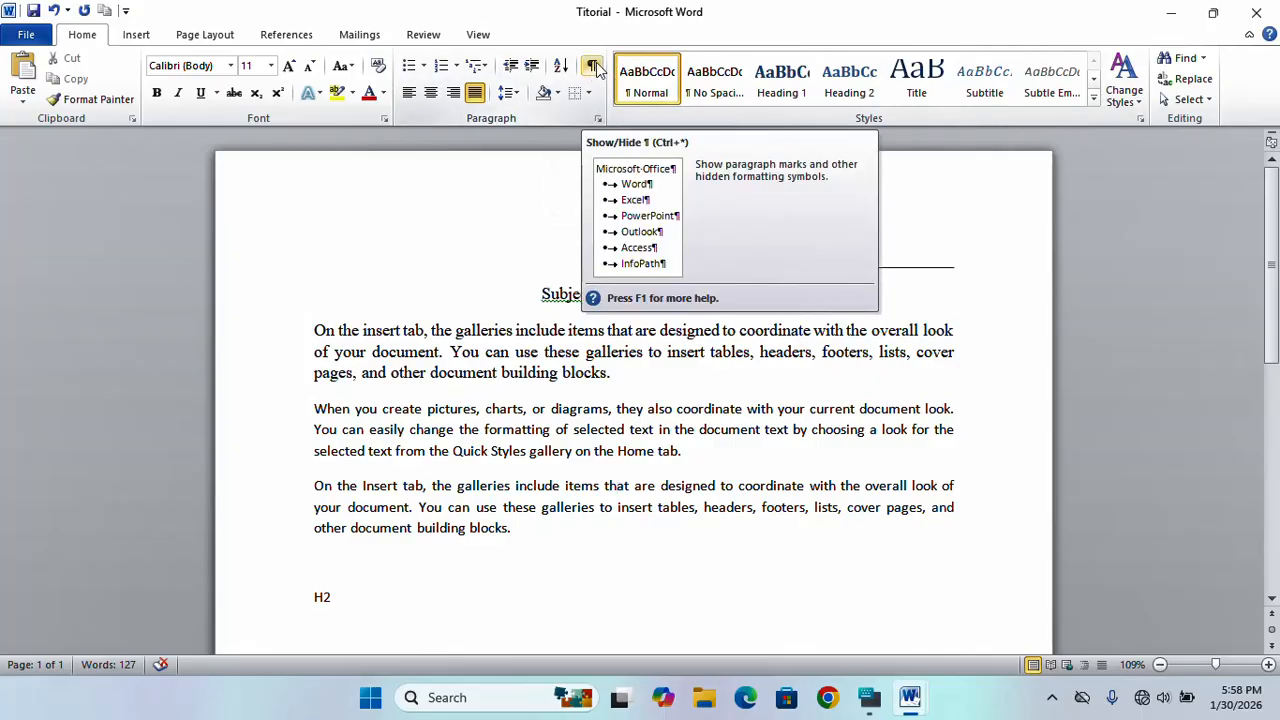
Show the hidden formatting symbols, examine the paragraph marks below and at the end of the body text, and hide them again
{"action": "left_click", "coordinate": [409, 577]}
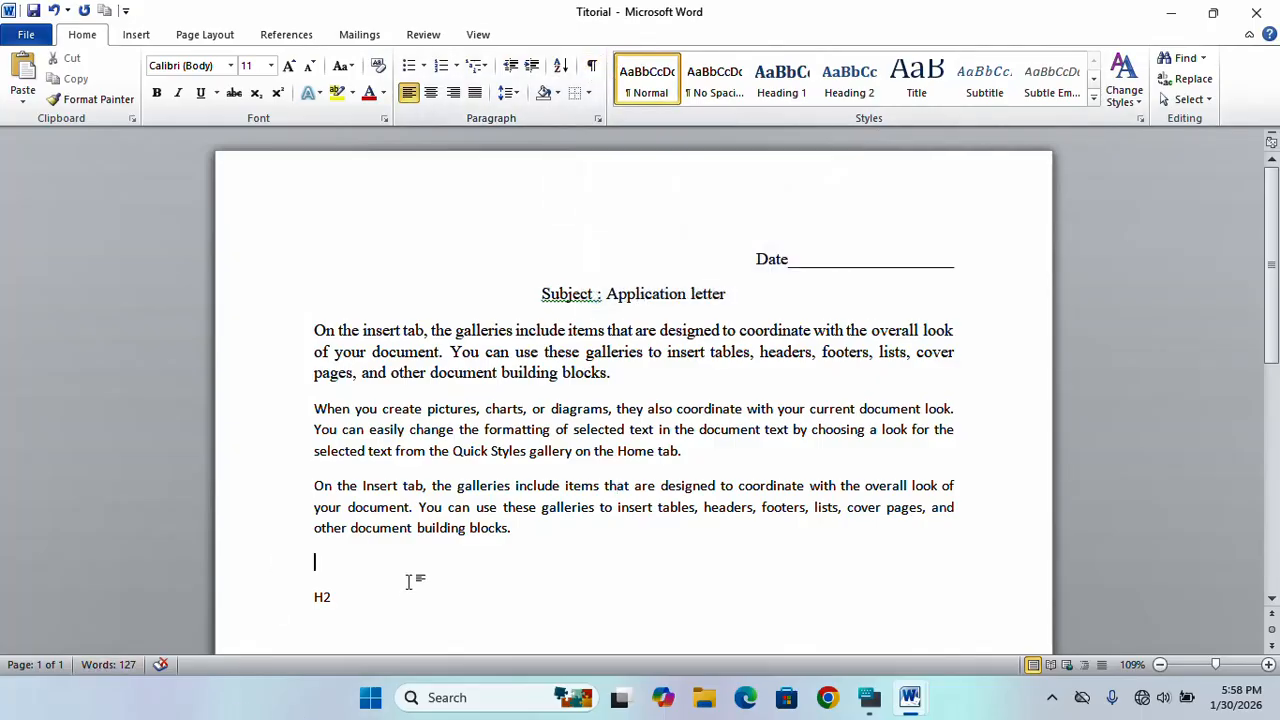
{"action": "left_click", "coordinate": [592, 65]}
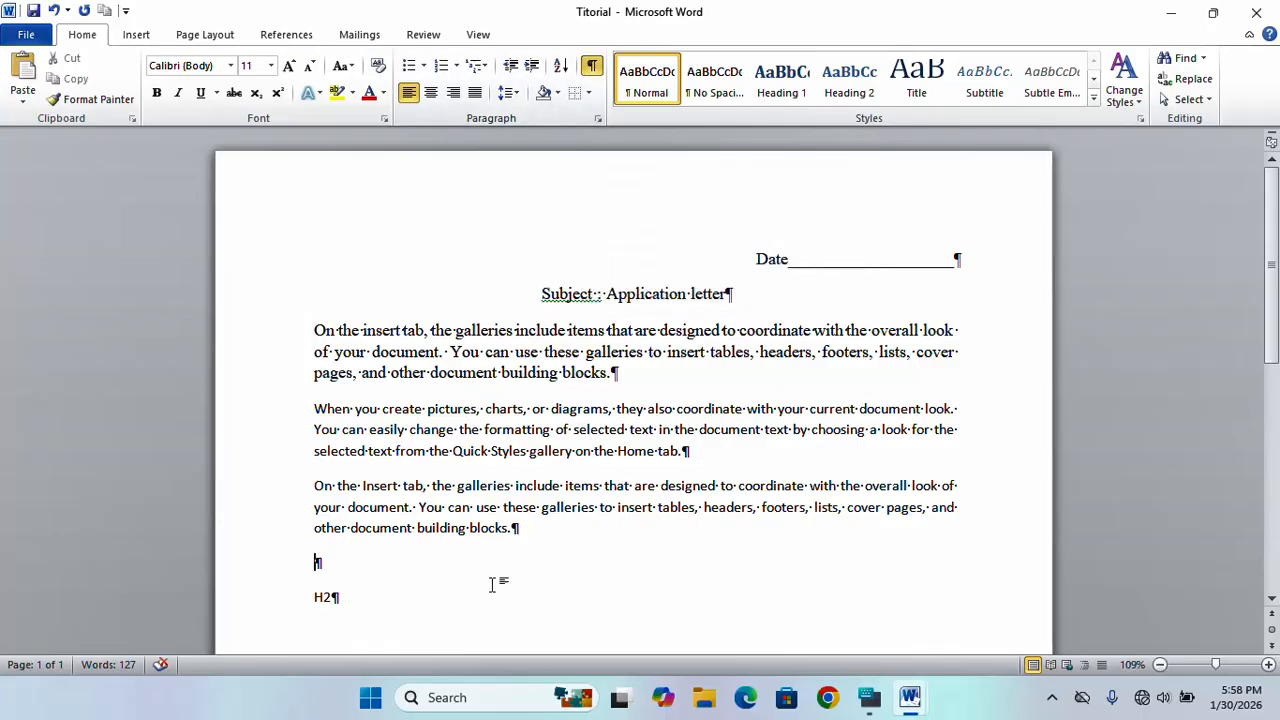
{"action": "left_click", "coordinate": [368, 598]}
{"action": "left_click", "coordinate": [338, 560]}
{"action": "left_click", "coordinate": [569, 551]}
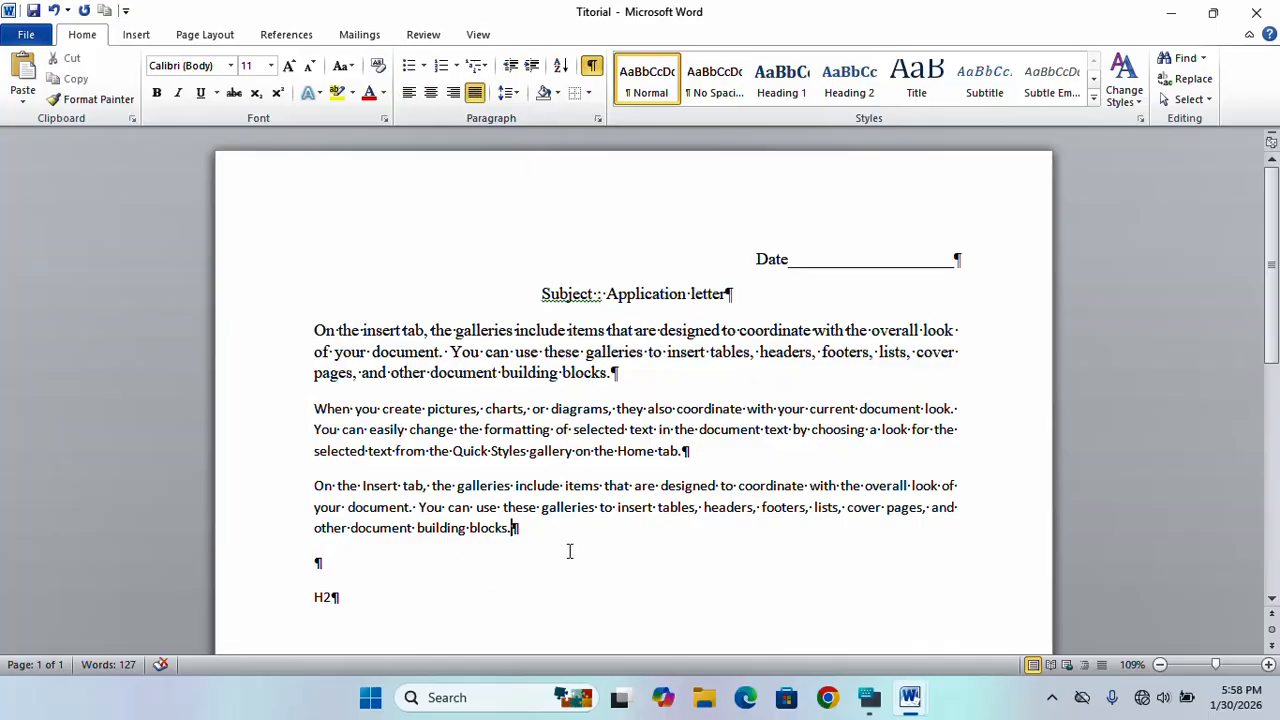
{"action": "triple_click", "coordinate": [532, 531]}
{"action": "double_click", "coordinate": [534, 535]}
{"action": "left_click", "coordinate": [543, 530]}
{"action": "left_click", "coordinate": [591, 66]}
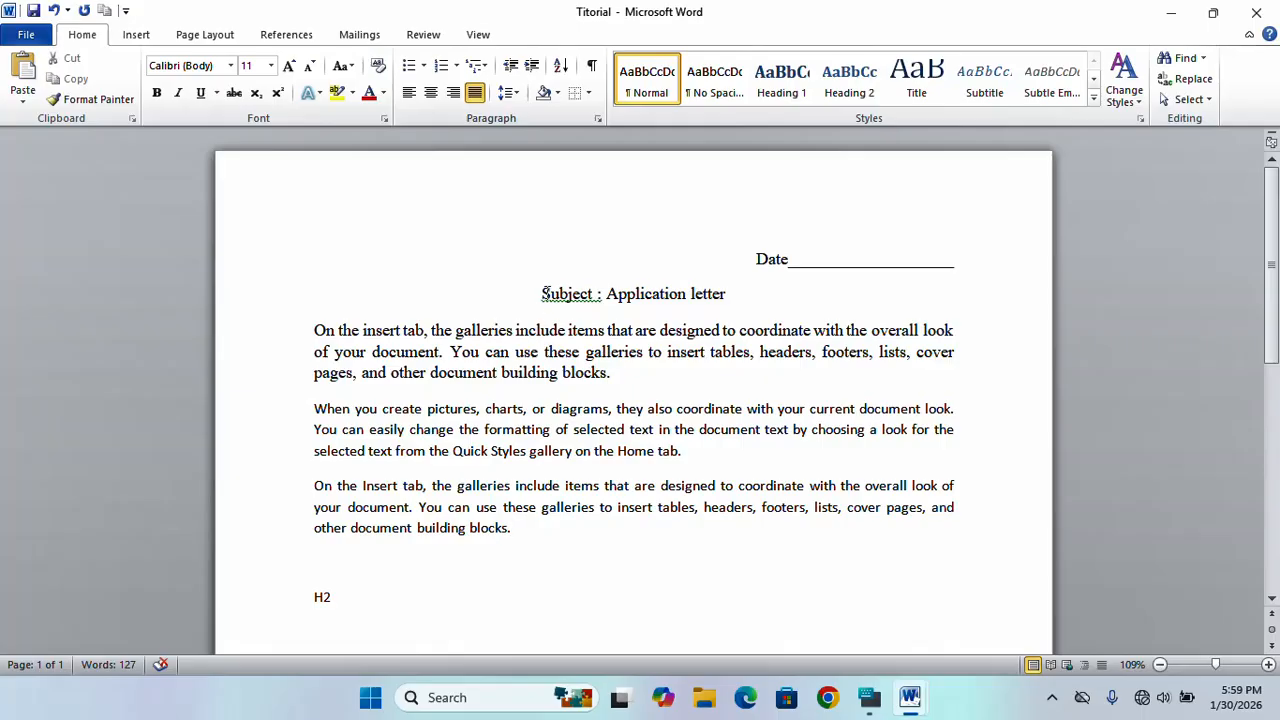
Preview the Title style on the "Subject : Application letter" line and look through the full set of quick styles
{"action": "left_click_drag", "start_coordinate": [545, 290], "coordinate": [760, 300]}
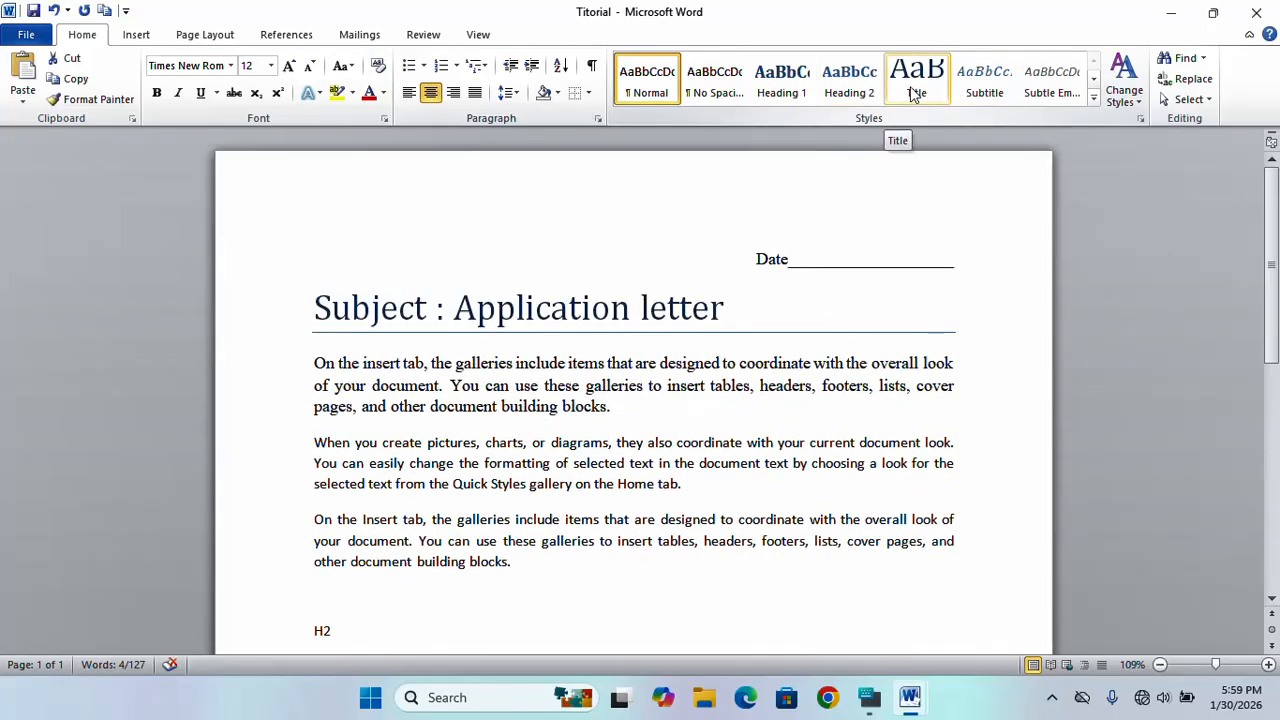
{"action": "left_click", "coordinate": [1094, 82]}
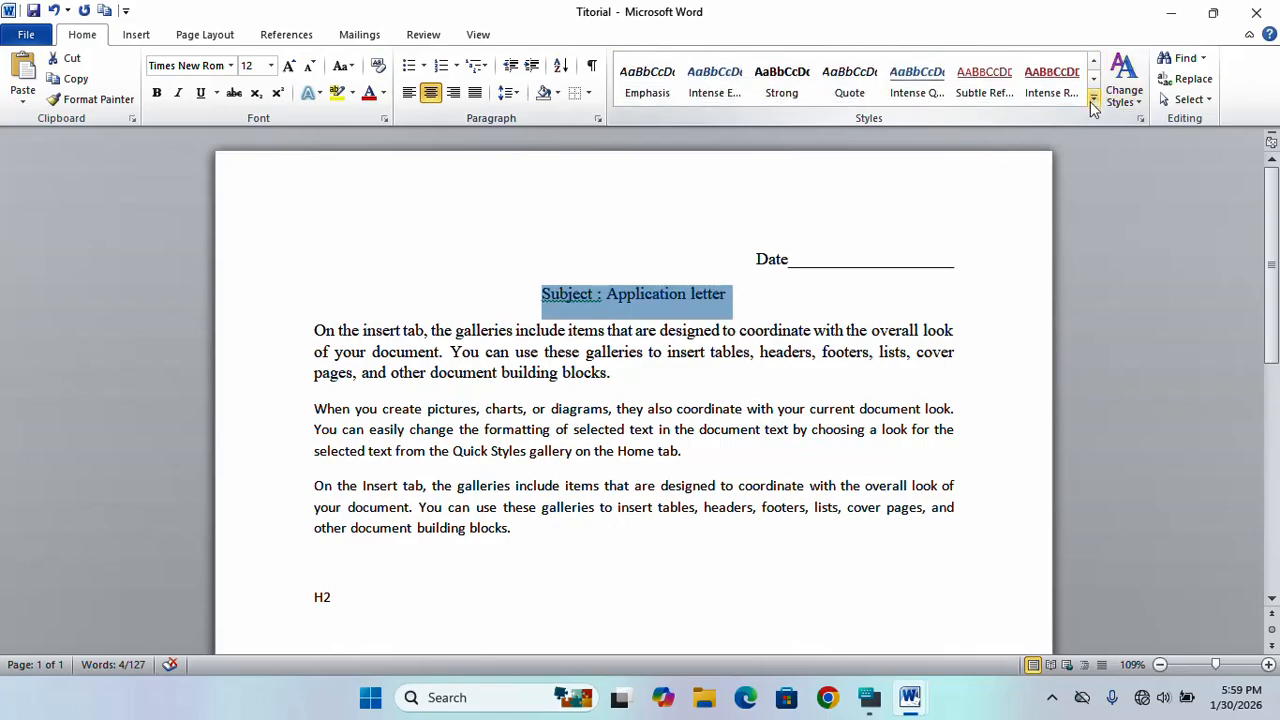
{"action": "left_click", "coordinate": [1094, 100]}
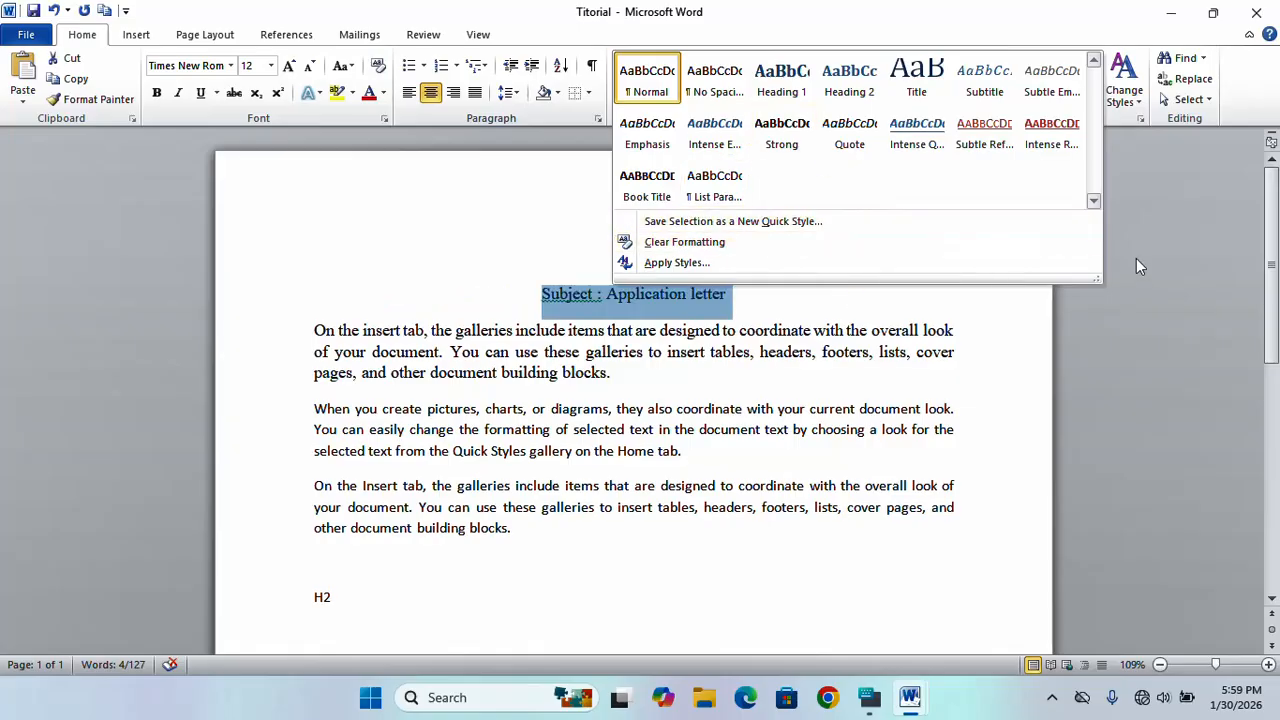
{"action": "left_click", "coordinate": [1168, 205]}
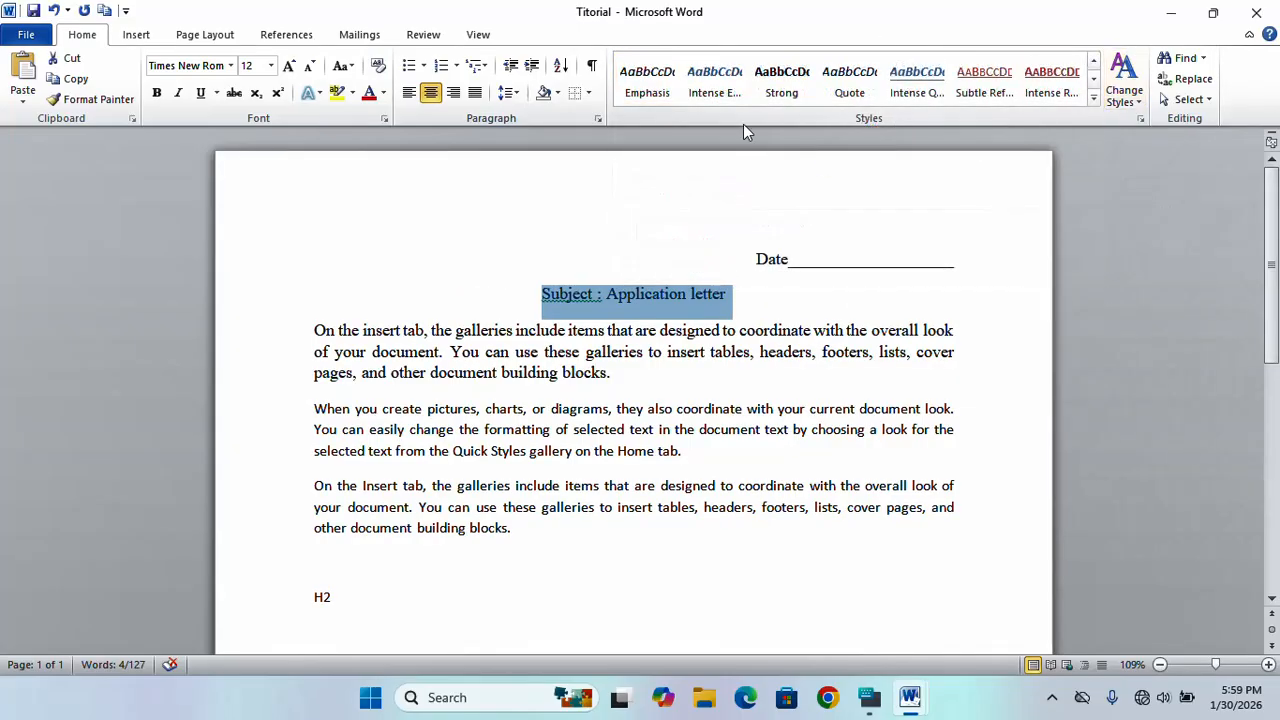
Change the document's style colour scheme to Civic
{"action": "left_click", "coordinate": [1140, 106]}
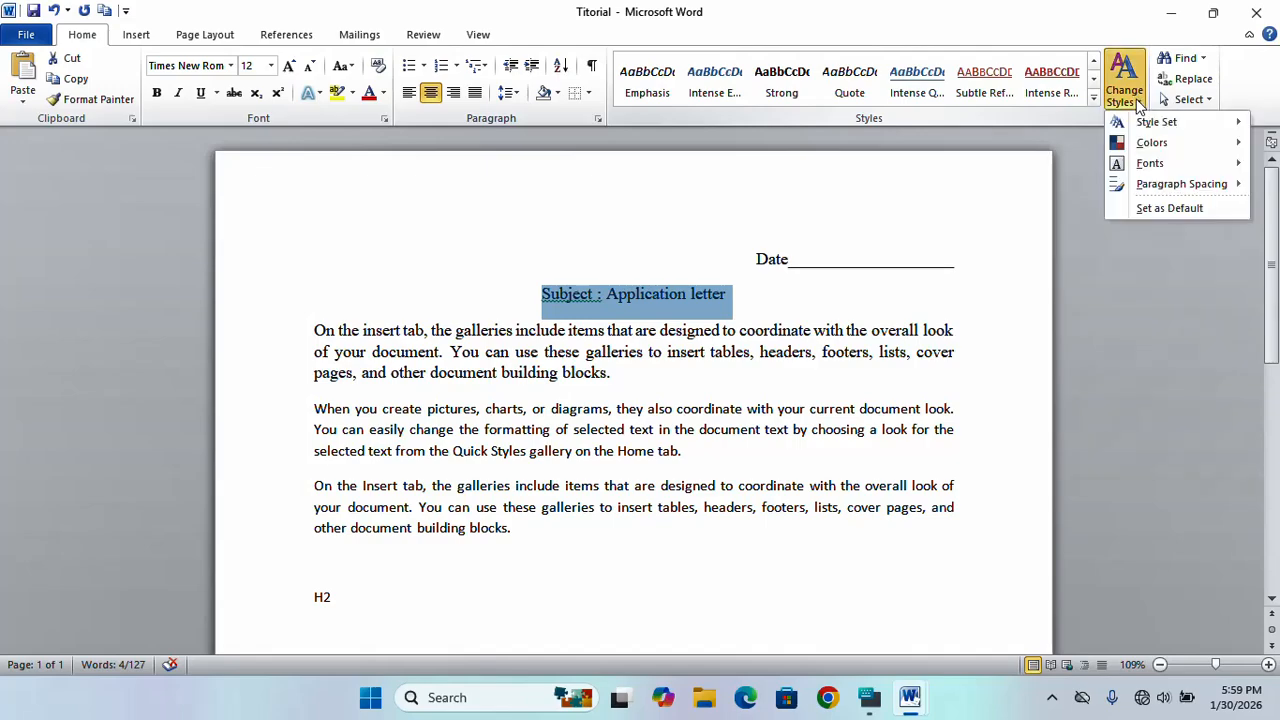
{"action": "mouse_move", "coordinate": [1192, 155]}
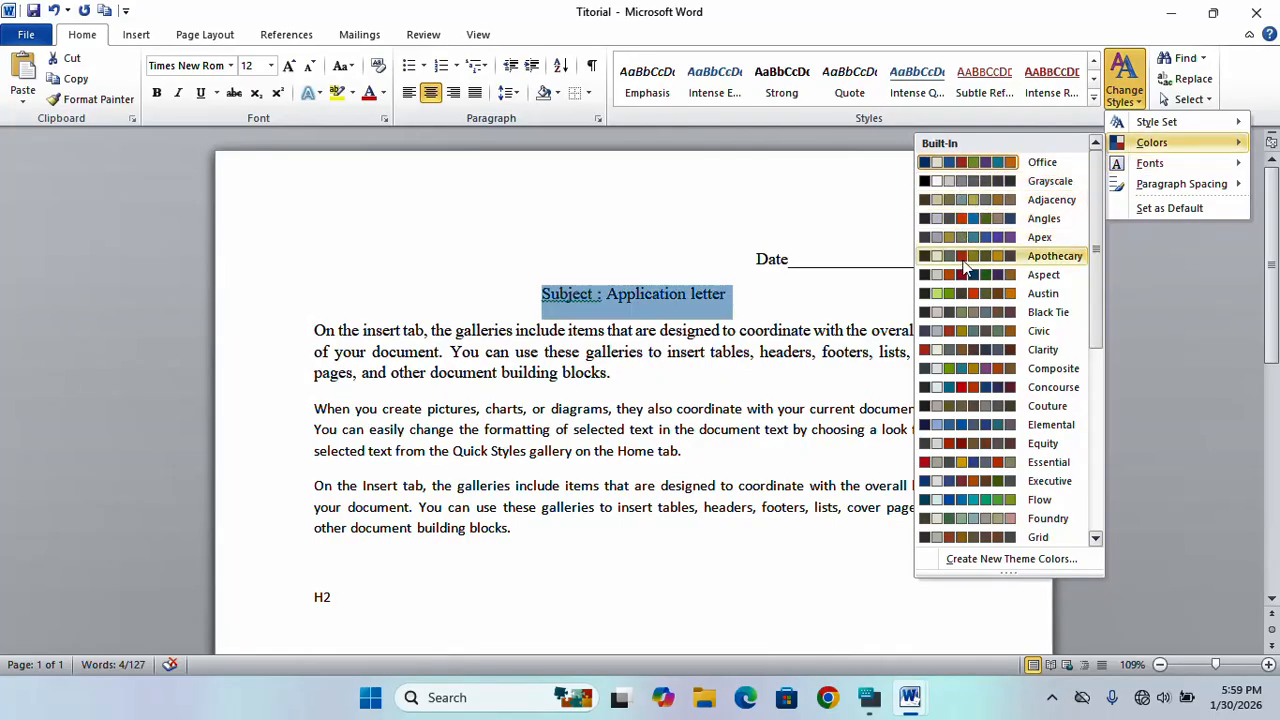
{"action": "left_click", "coordinate": [948, 330]}
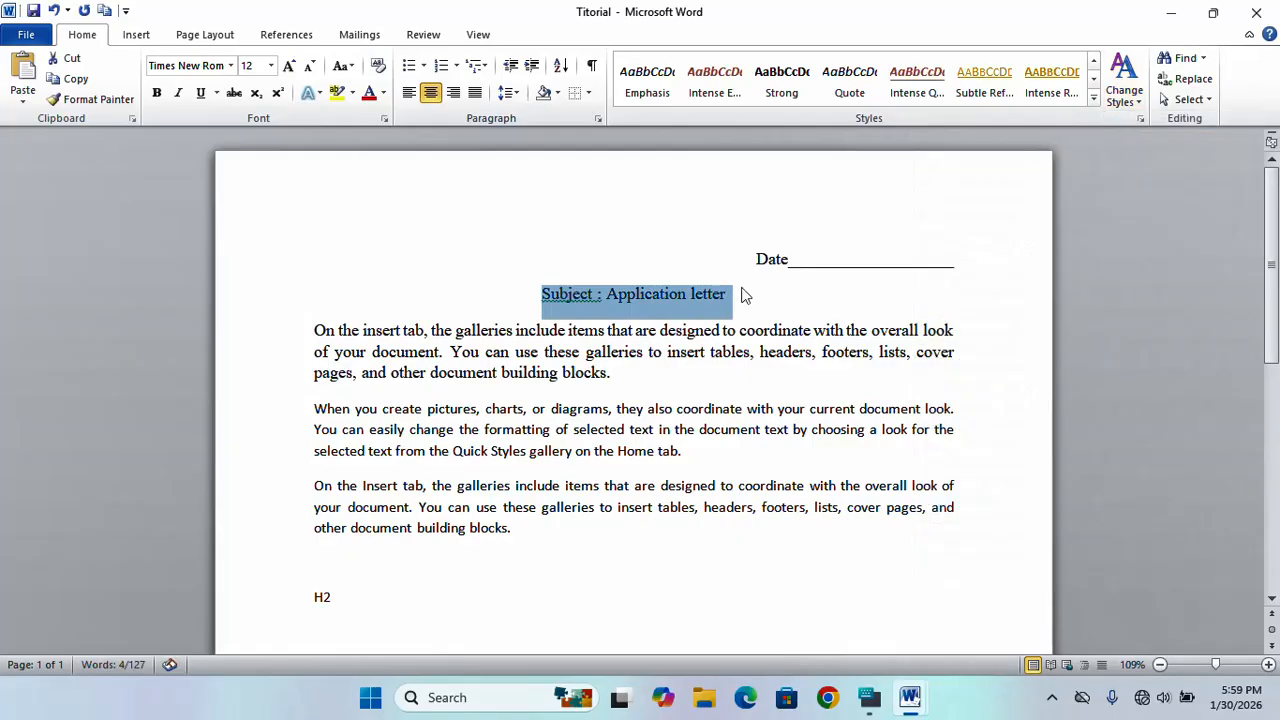
Select the Date and Subject lines and look through the style font and paragraph spacing options without changing them
{"action": "left_click", "coordinate": [733, 293]}
{"action": "left_click_drag", "start_coordinate": [734, 289], "coordinate": [520, 283]}
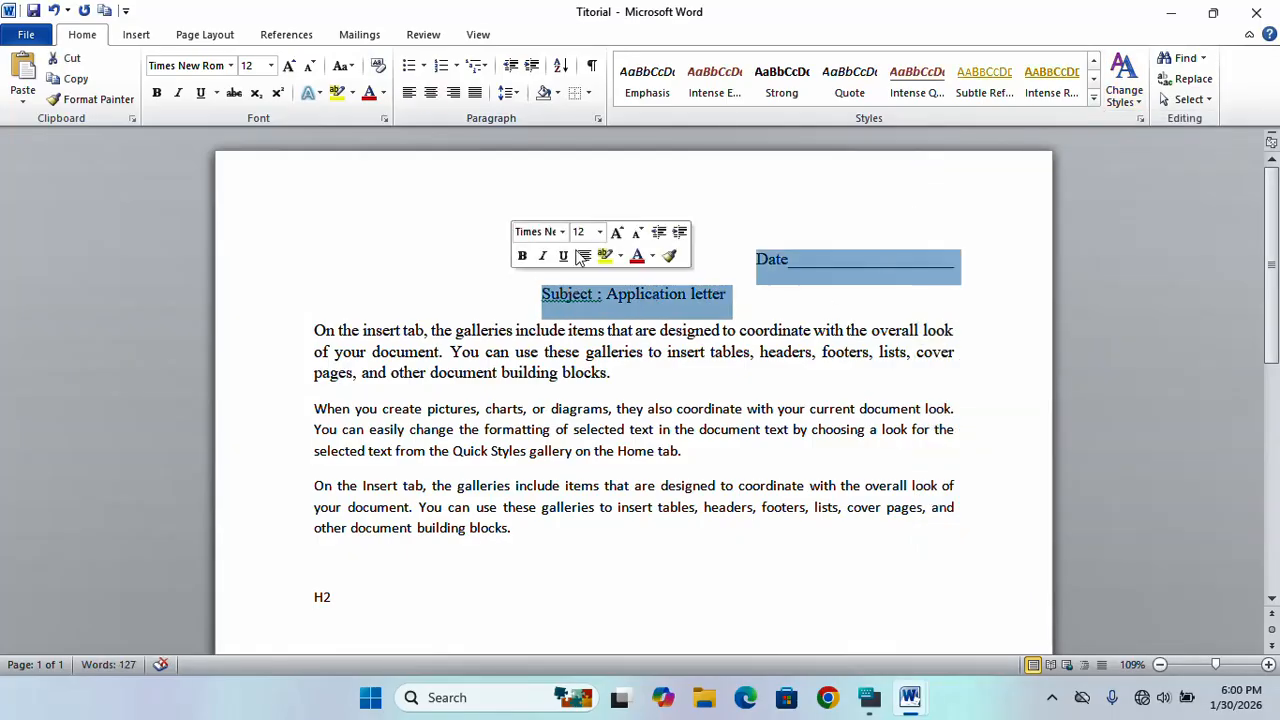
{"action": "left_click", "coordinate": [1140, 102]}
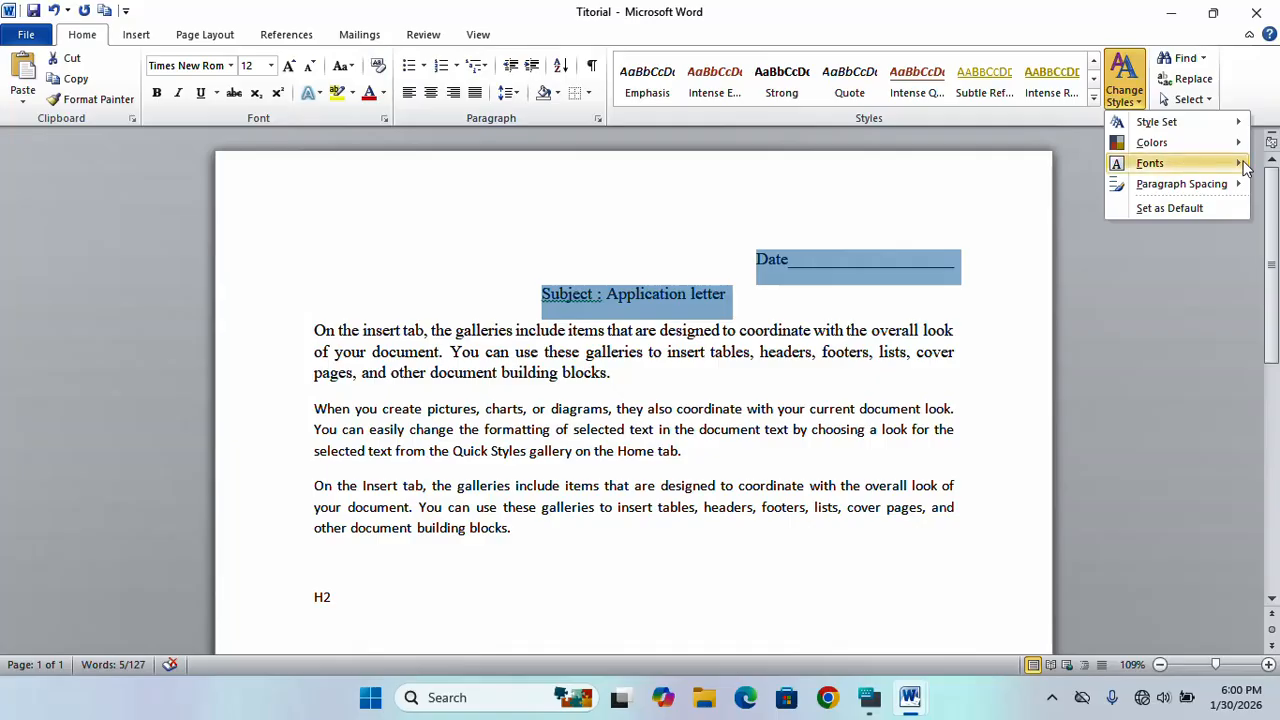
{"action": "left_click", "coordinate": [1150, 163]}
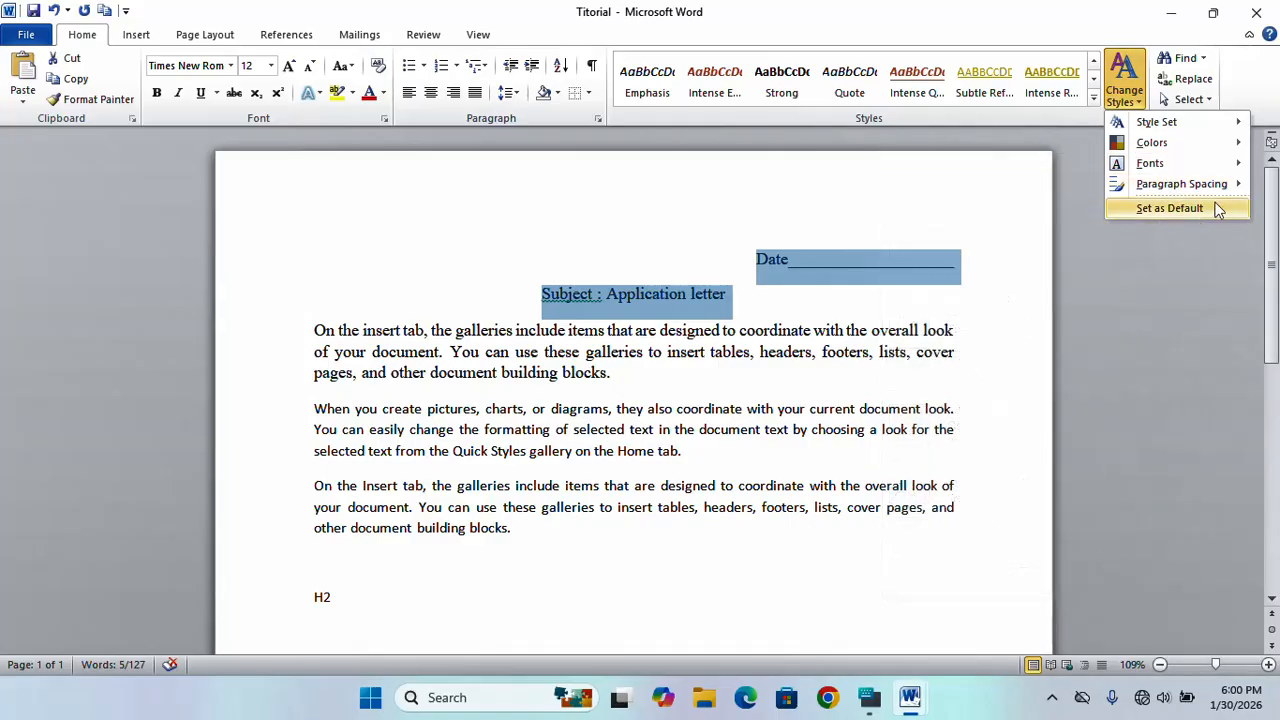
{"action": "mouse_move", "coordinate": [1175, 187]}
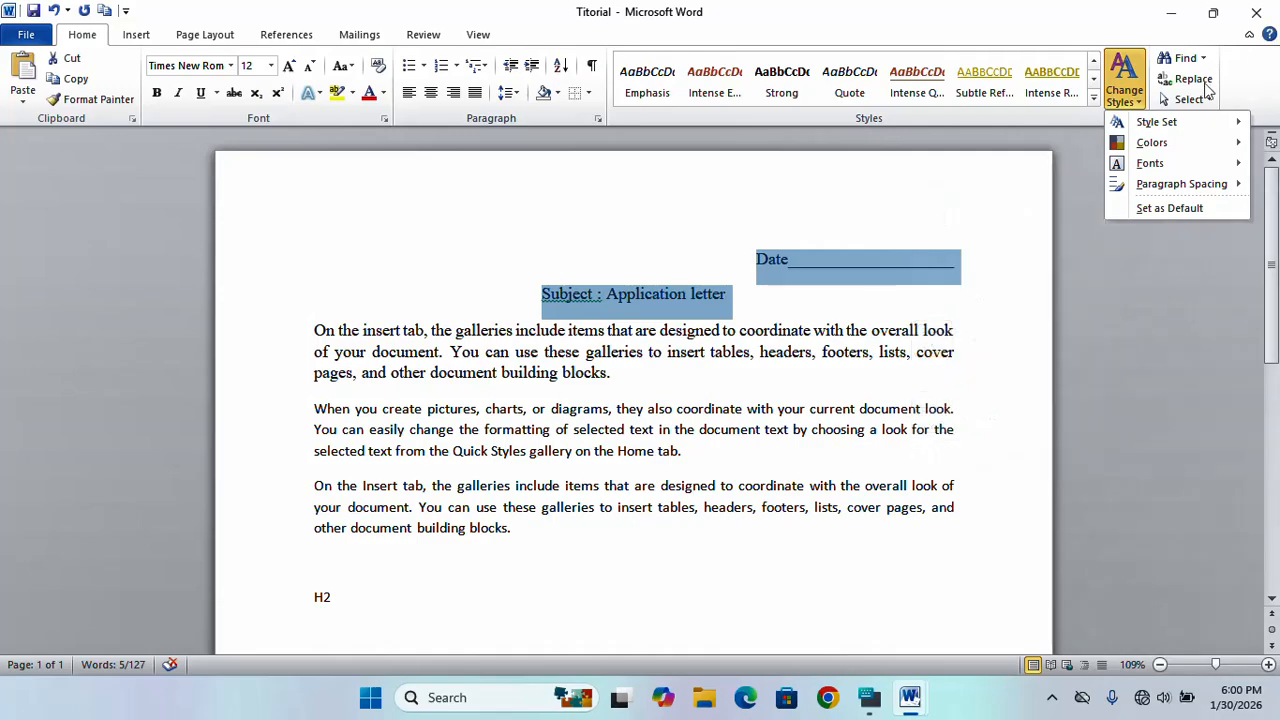
{"action": "left_click", "coordinate": [936, 552]}
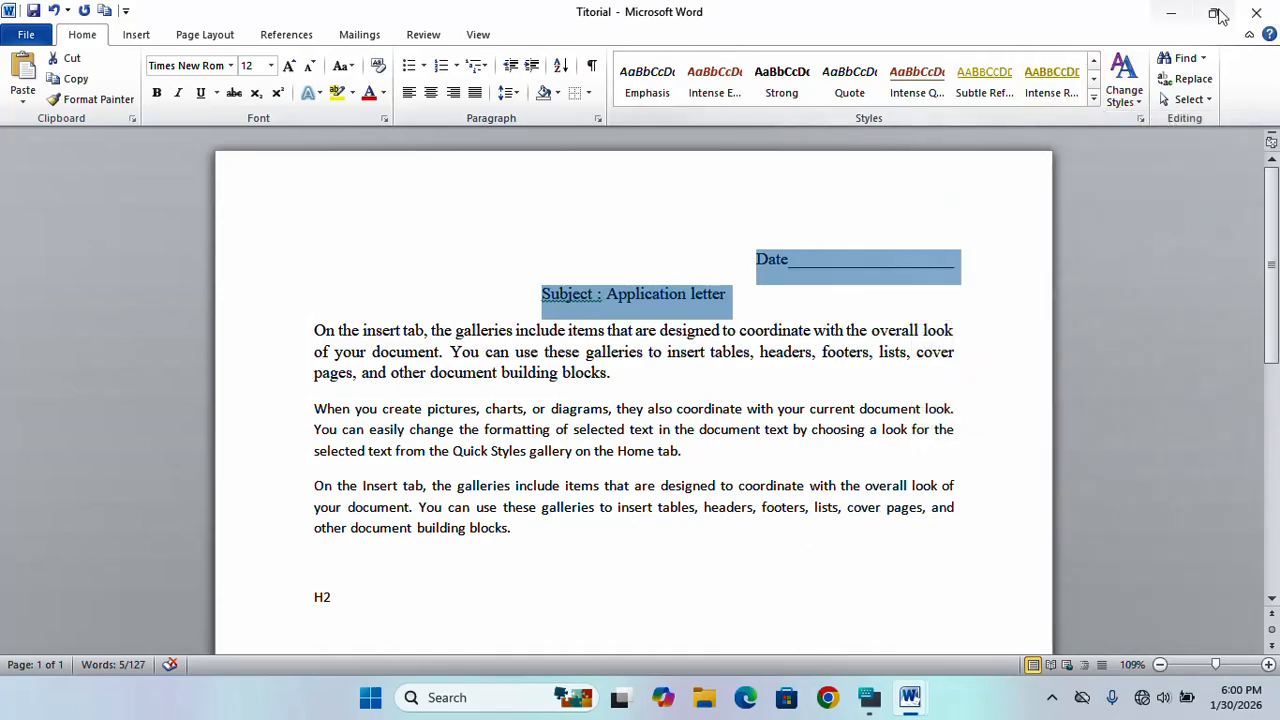
Run Find on the selected Date and Subject text and look at the page and heading views of the navigation results
{"action": "left_click", "coordinate": [1204, 60]}
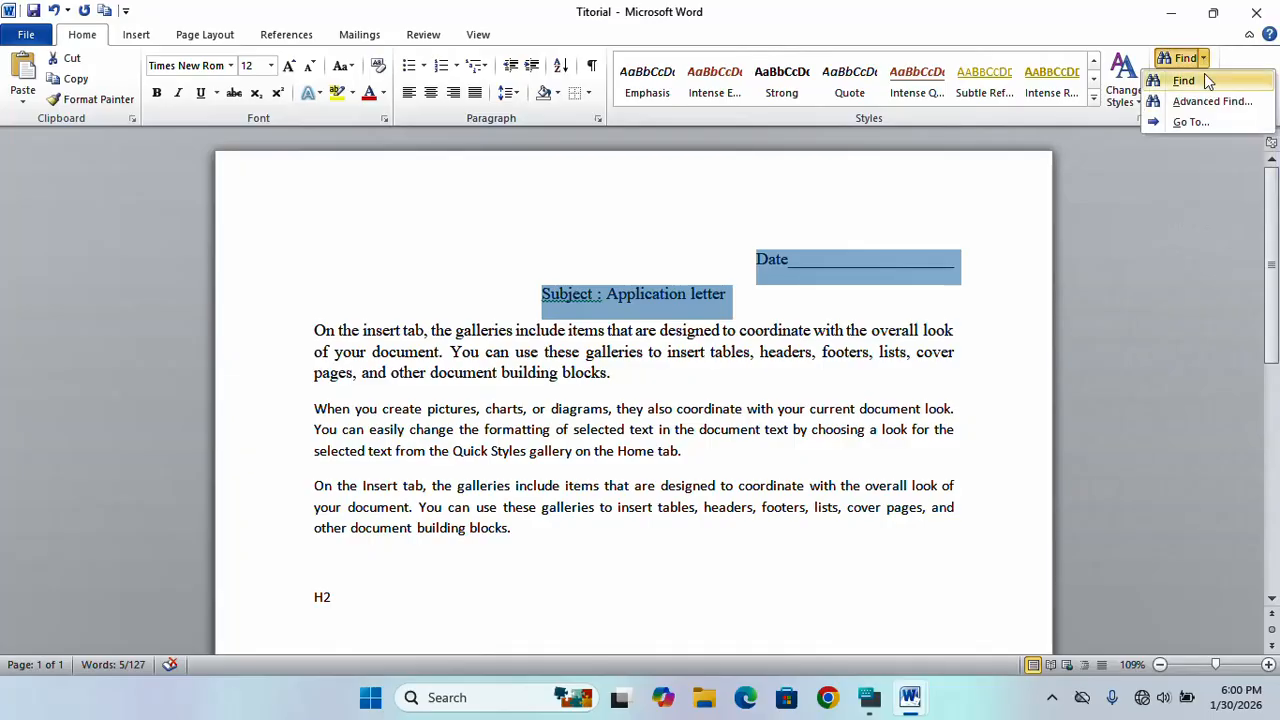
{"action": "left_click", "coordinate": [1200, 80]}
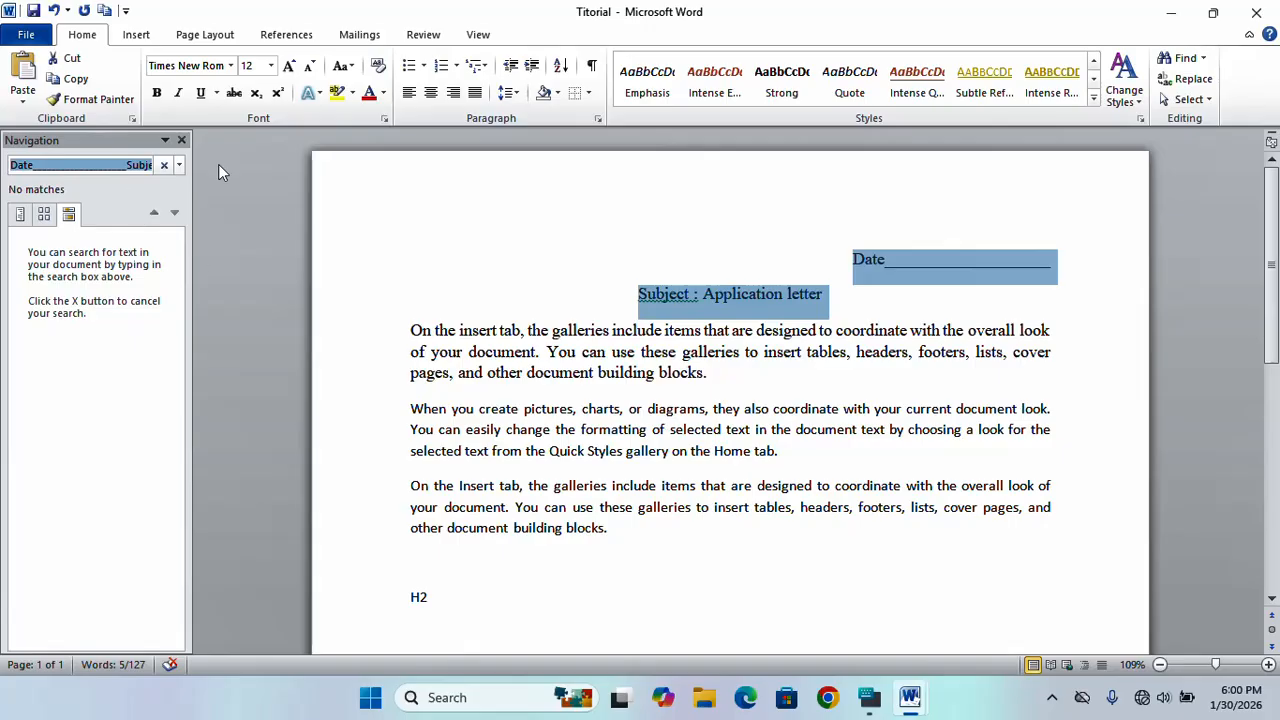
{"action": "left_click", "coordinate": [43, 216]}
{"action": "left_click", "coordinate": [21, 215]}
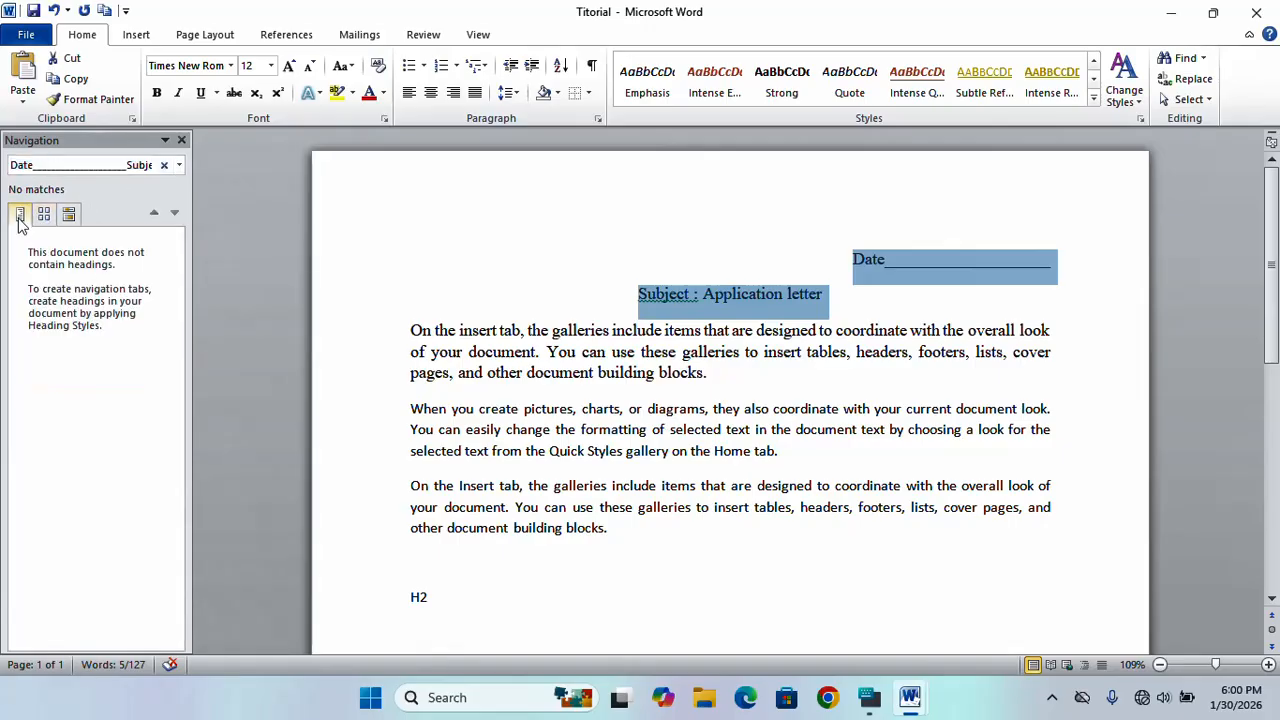
{"action": "left_click", "coordinate": [58, 170]}
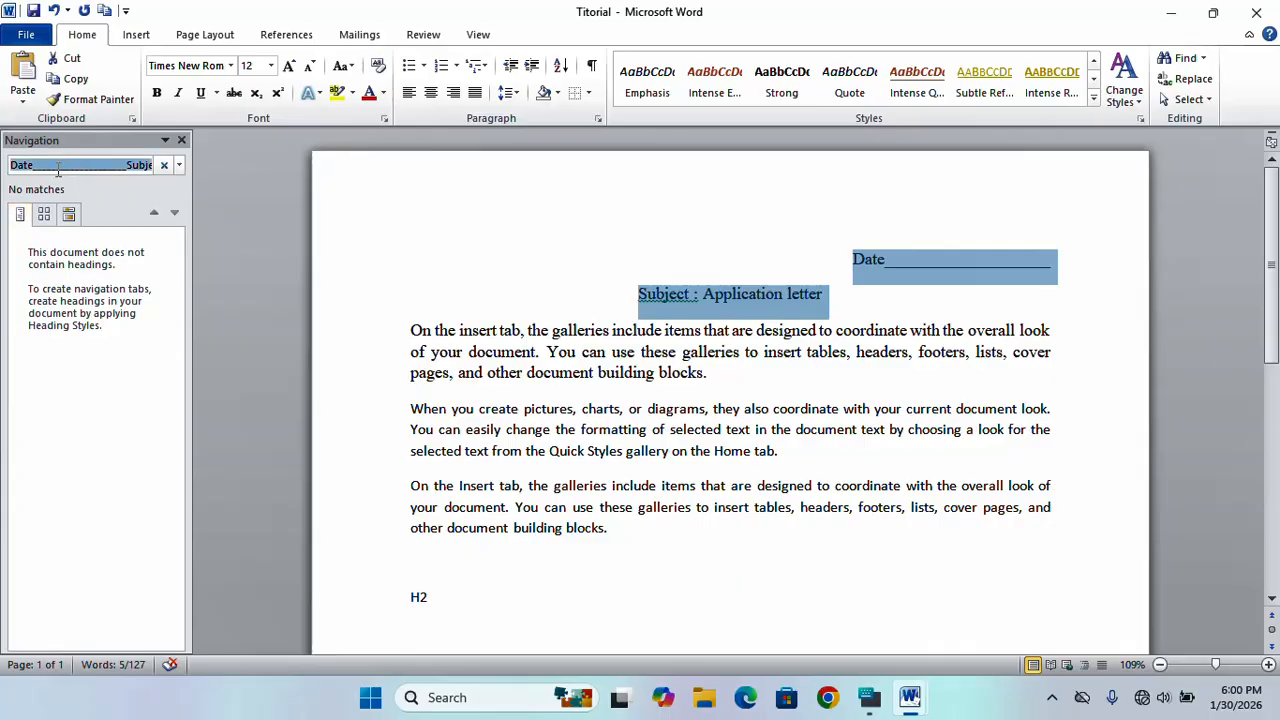
Open Find and Replace and clear the Date and Subject text from the search term
{"action": "left_click", "coordinate": [1190, 78]}
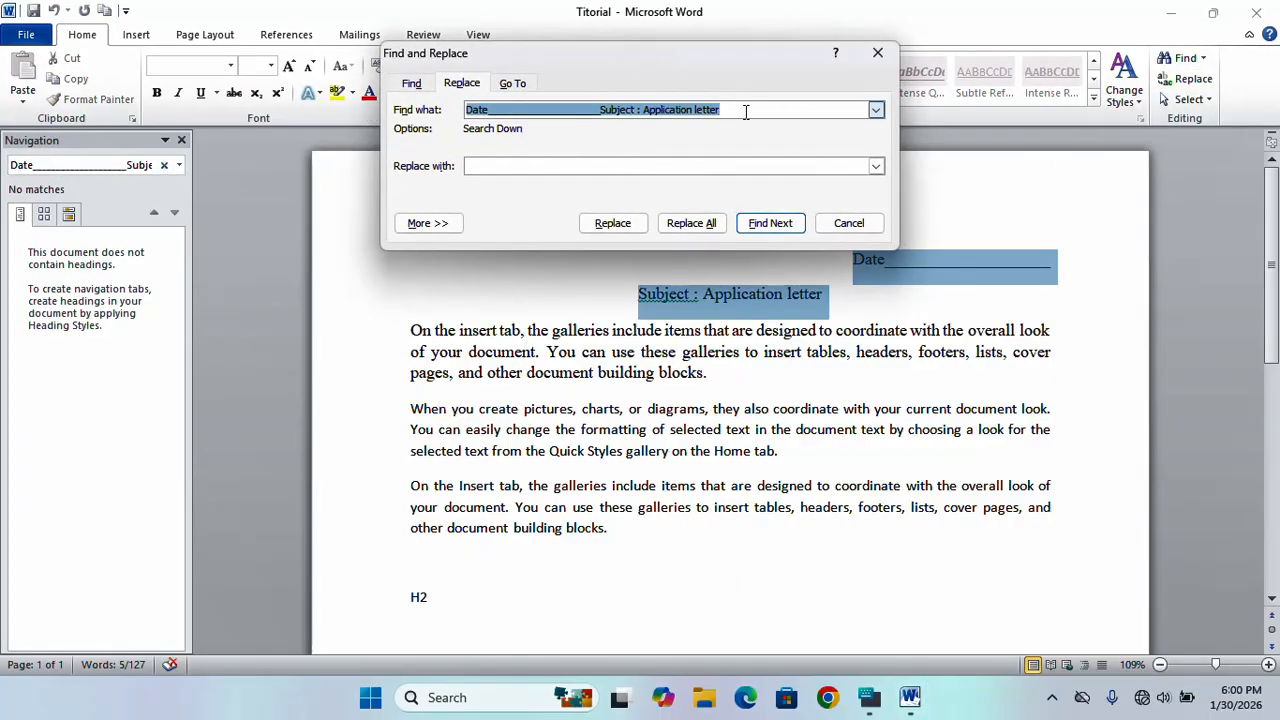
{"action": "mouse_move", "coordinate": [746, 109]}
{"action": "left_mouse_down"}
{"action": "mouse_move", "coordinate": [491, 88]}
{"action": "mouse_move", "coordinate": [752, 92]}
{"action": "left_mouse_up"}
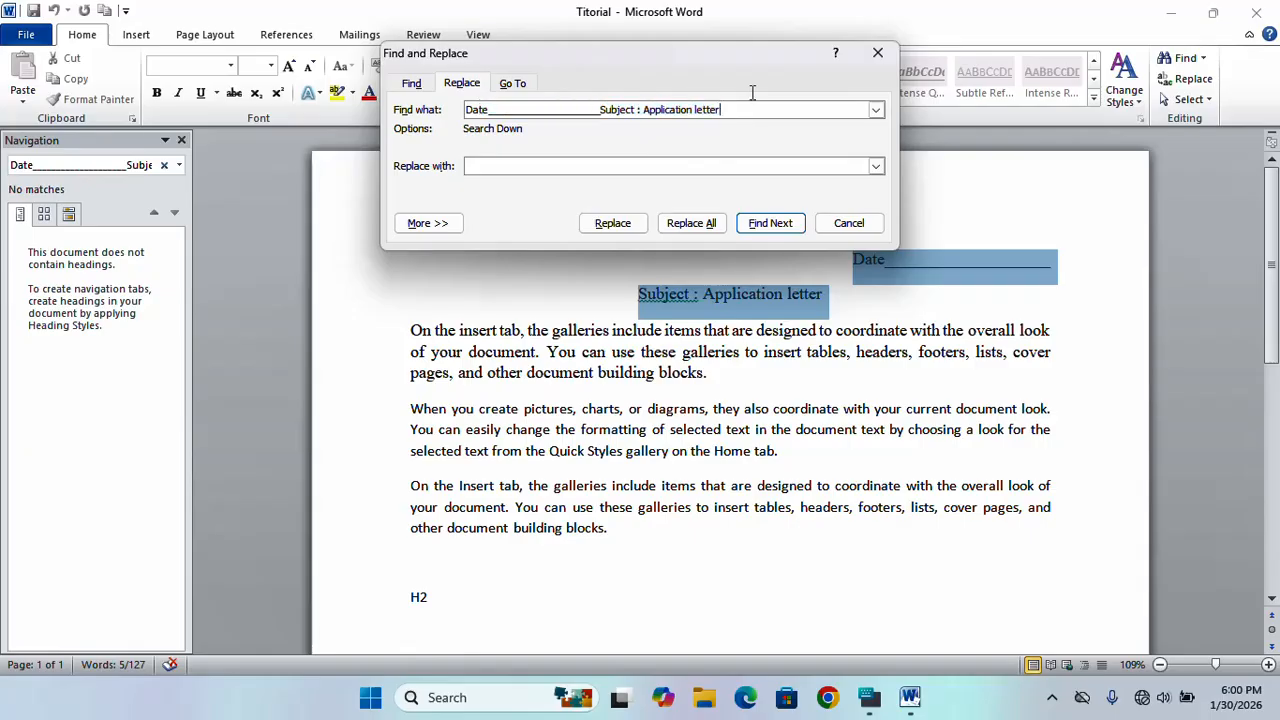
{"action": "left_click", "coordinate": [773, 292]}
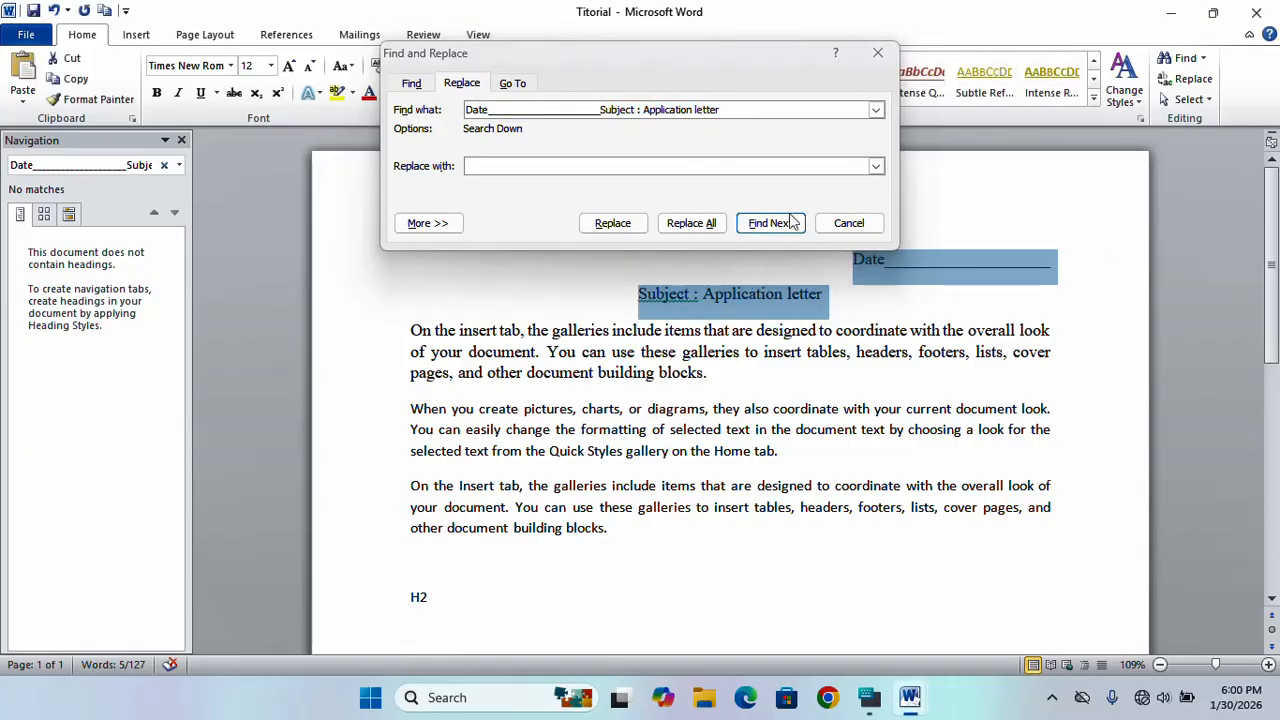
{"action": "left_click_drag", "start_coordinate": [743, 100], "coordinate": [430, 93]}
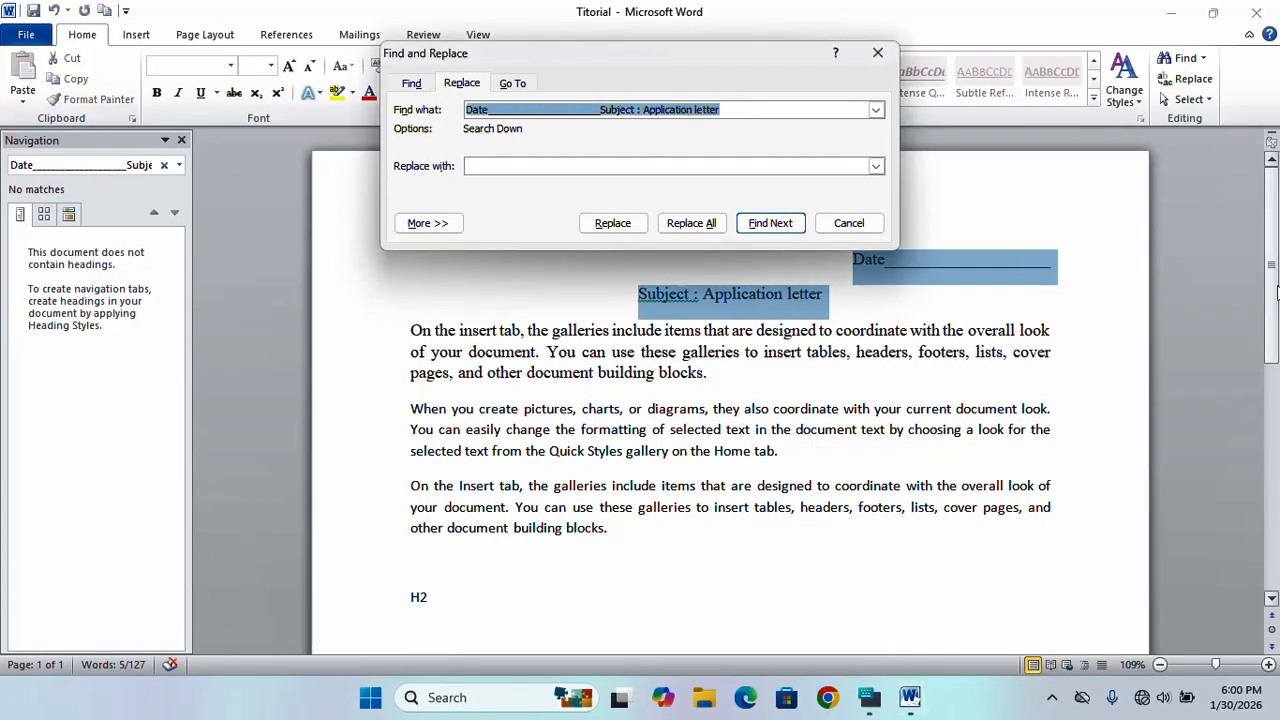
{"action": "key", "text": "Delete"}
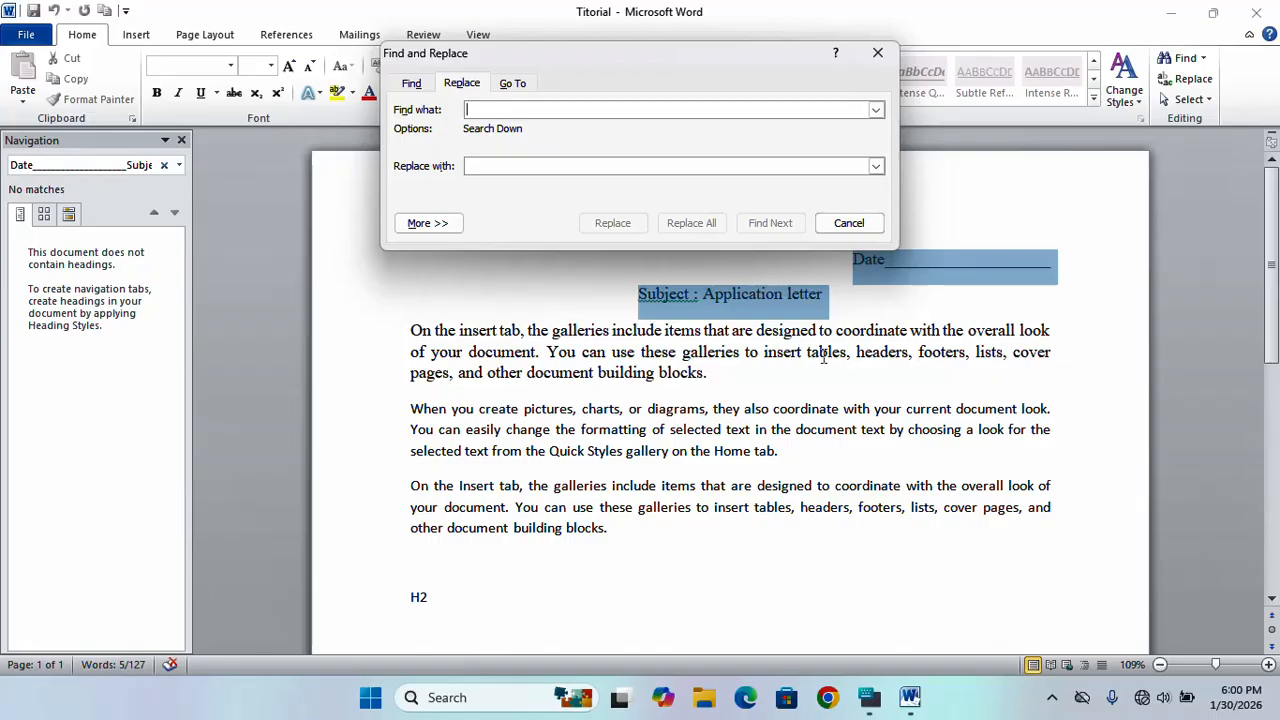
Change "galleries" to "tool" in the first paragraph's second sentence and insert "tool" after "headers," in the last body paragraph
{"action": "left_click", "coordinate": [701, 332]}
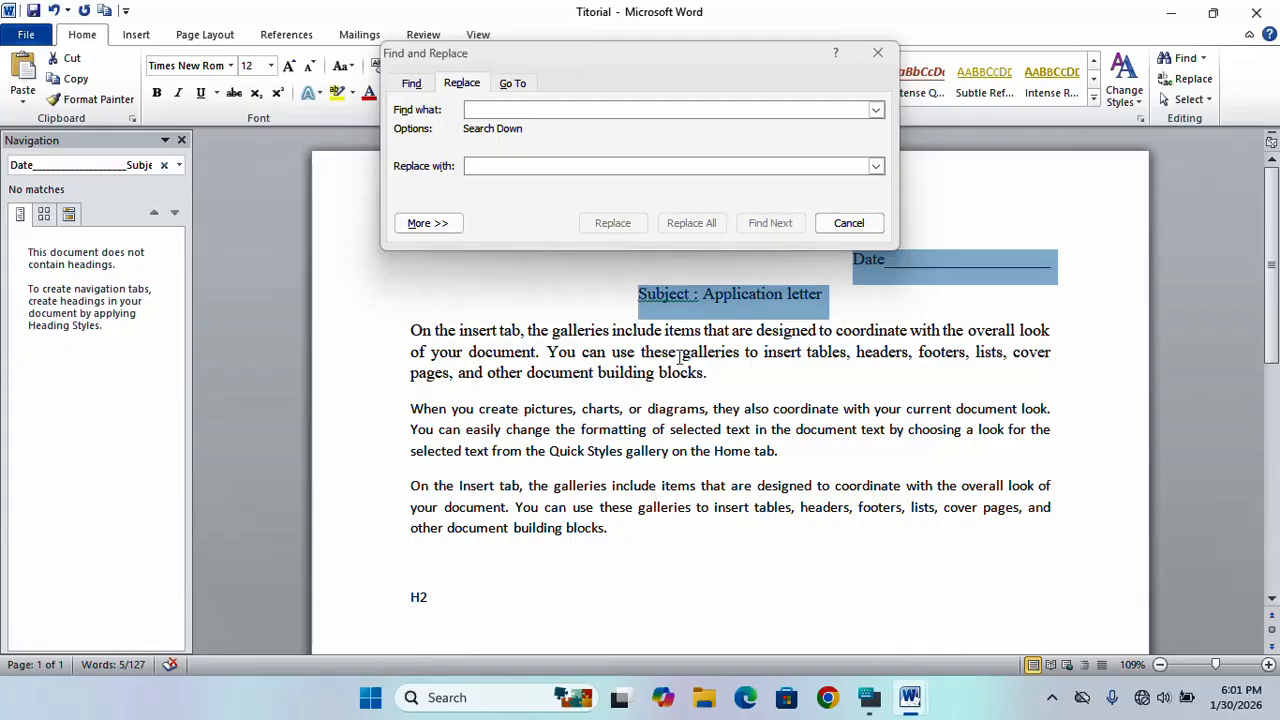
{"action": "left_click_drag", "start_coordinate": [683, 355], "coordinate": [745, 354]}
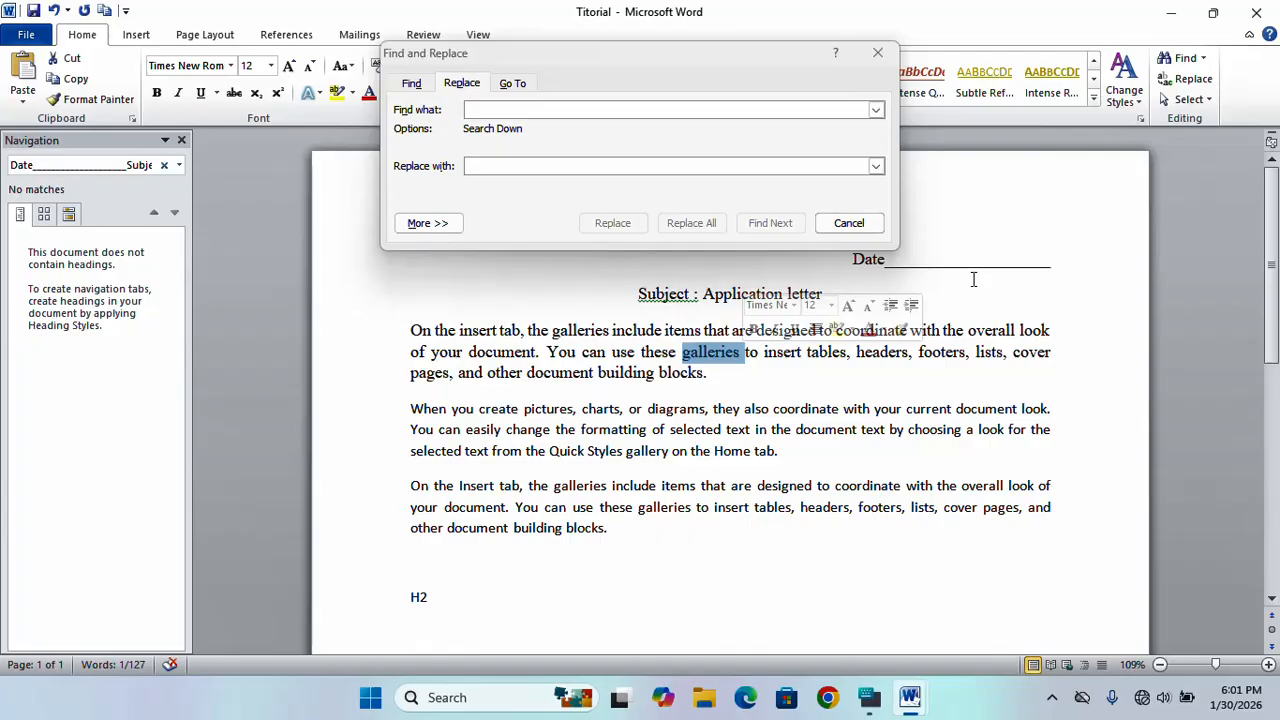
{"action": "type", "text": "tool"}
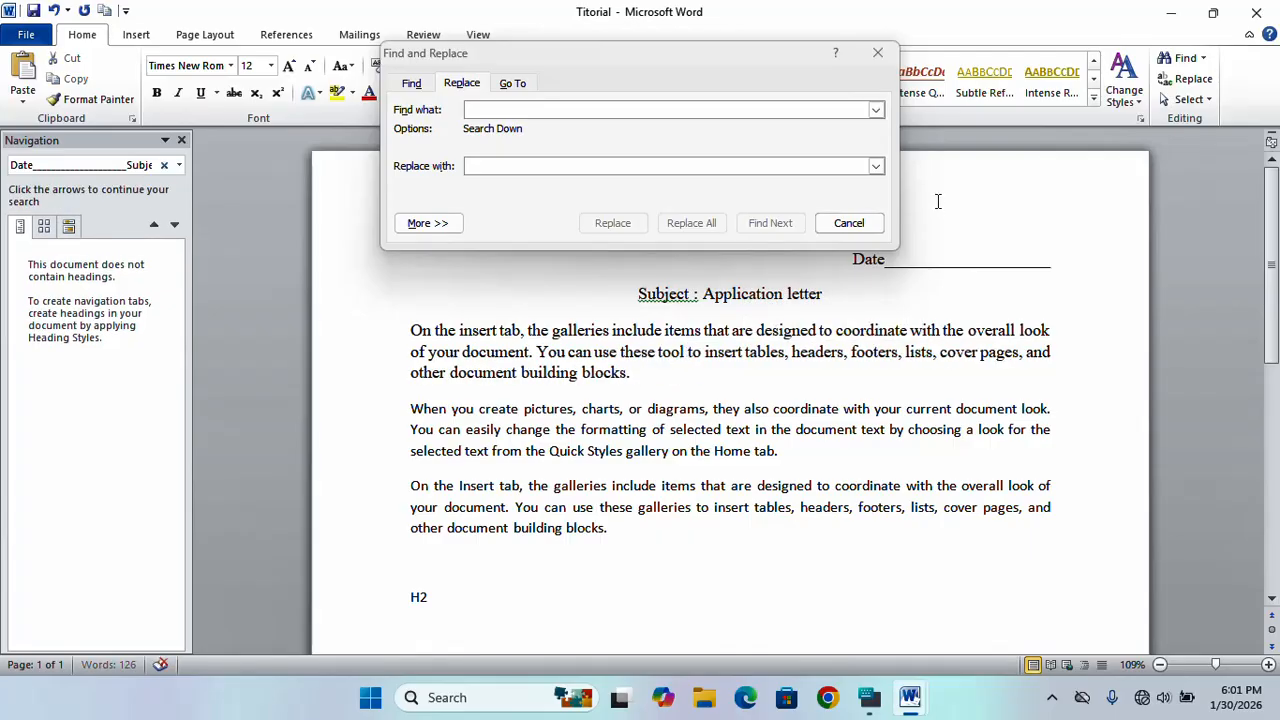
{"action": "left_click", "coordinate": [705, 378]}
{"action": "left_click", "coordinate": [854, 507]}
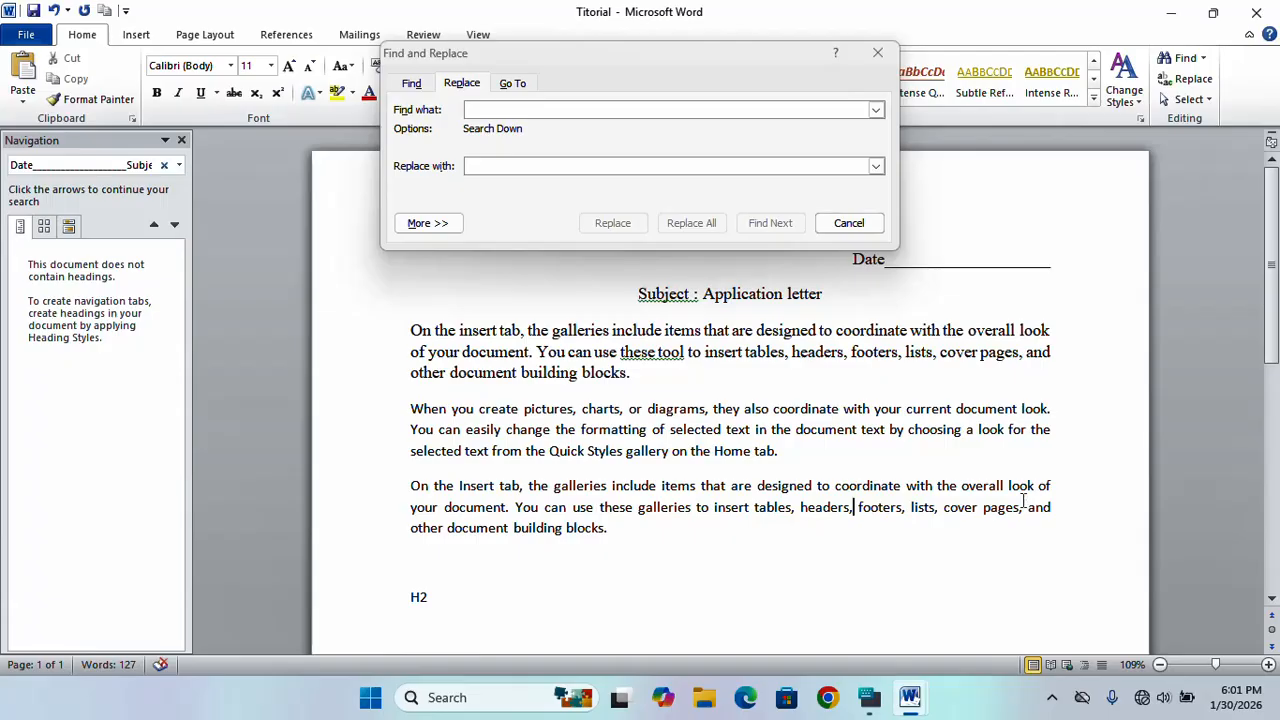
{"action": "type", "text": "tool"}
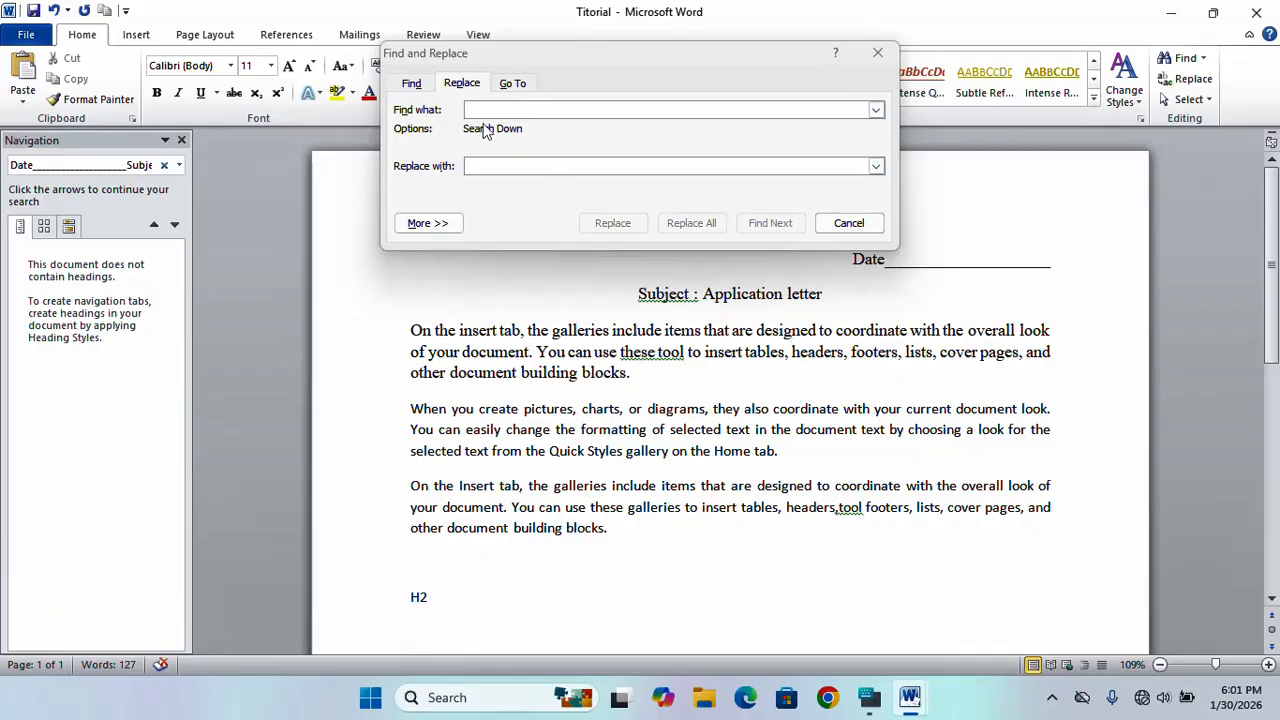
Set the replacement to find "tool" and replace it with "titorial"
{"action": "left_click", "coordinate": [491, 109]}
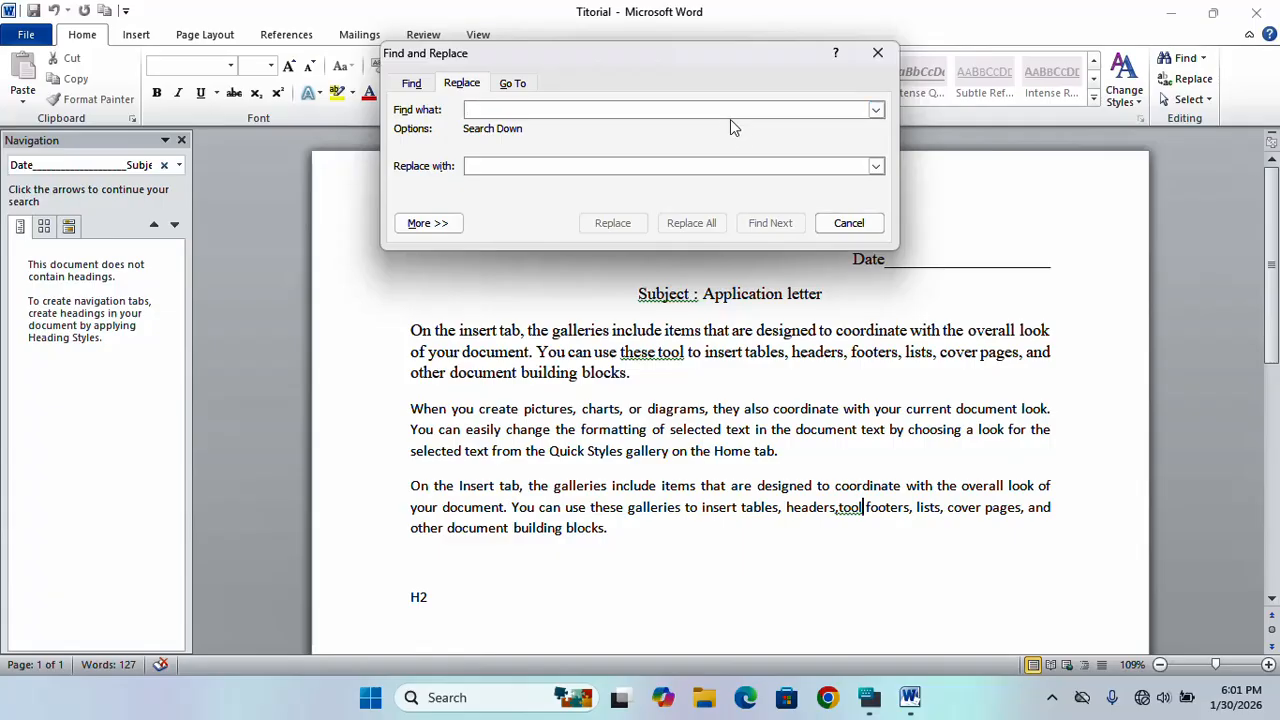
{"action": "type", "text": "too"}
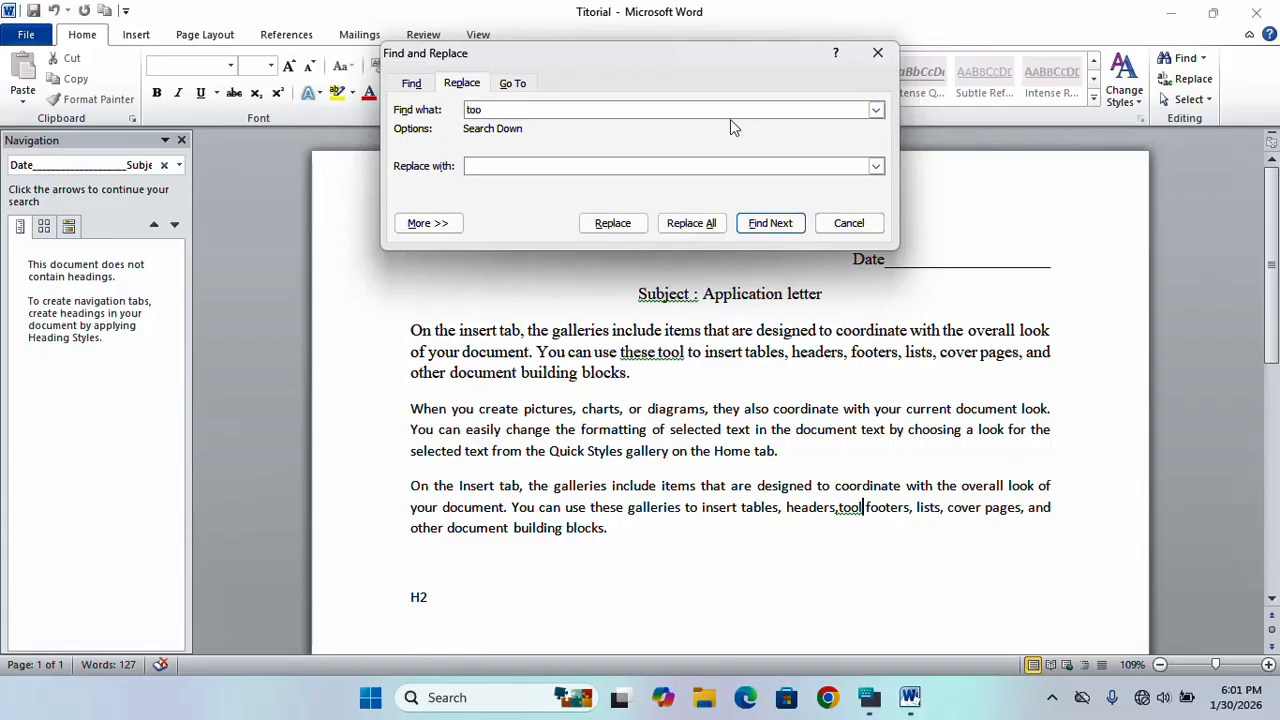
{"action": "type", "text": "l"}
{"action": "key", "text": "BackSpace"}
{"action": "key", "text": "BackSpace"}
{"action": "key", "text": "BackSpace"}
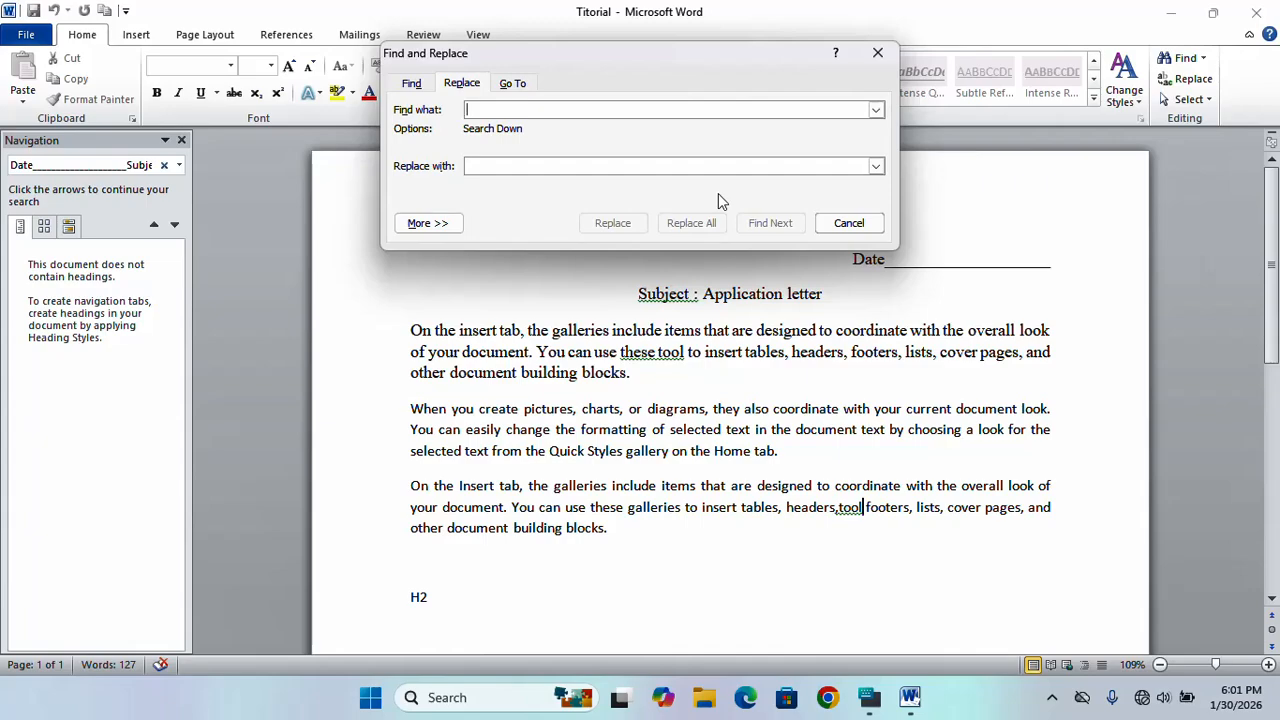
{"action": "type", "text": "tool"}
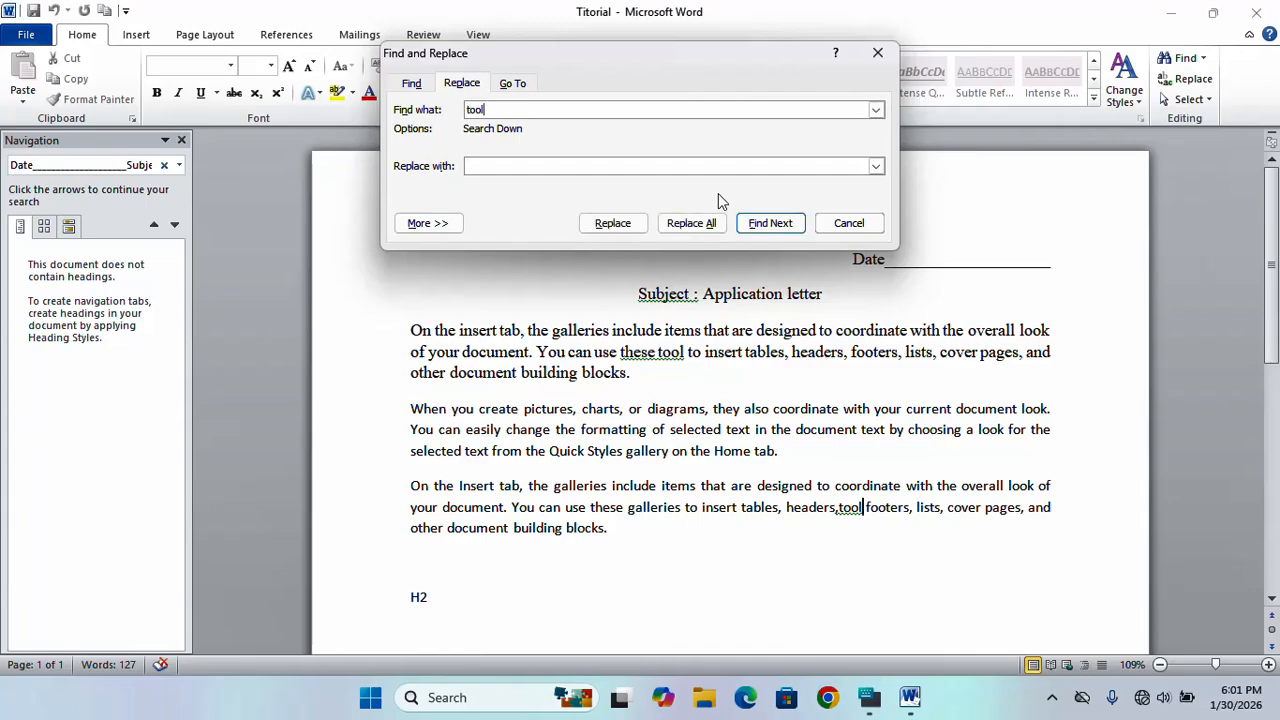
{"action": "left_click", "coordinate": [531, 165]}
{"action": "type", "text": "al"}
Step through the occurrences of "tool", replace them all with "titorial", and close Find and Replace
{"action": "left_click", "coordinate": [614, 227]}
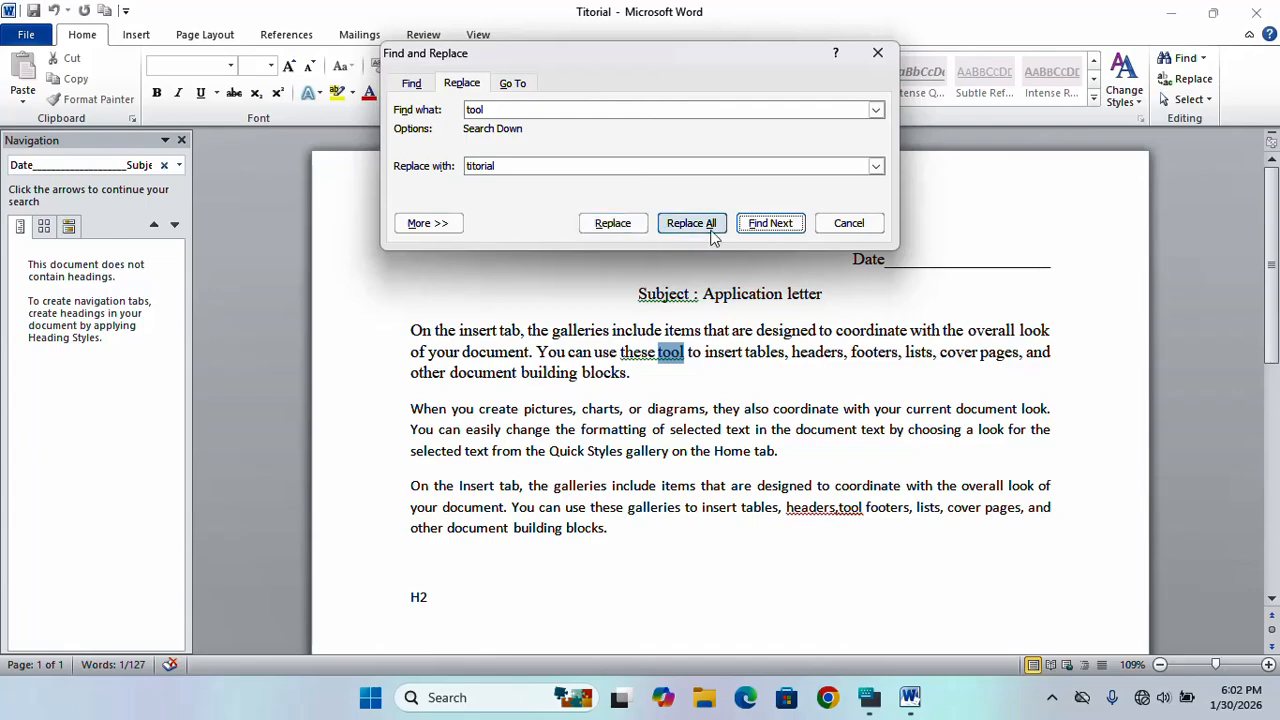
{"action": "left_click", "coordinate": [773, 227]}
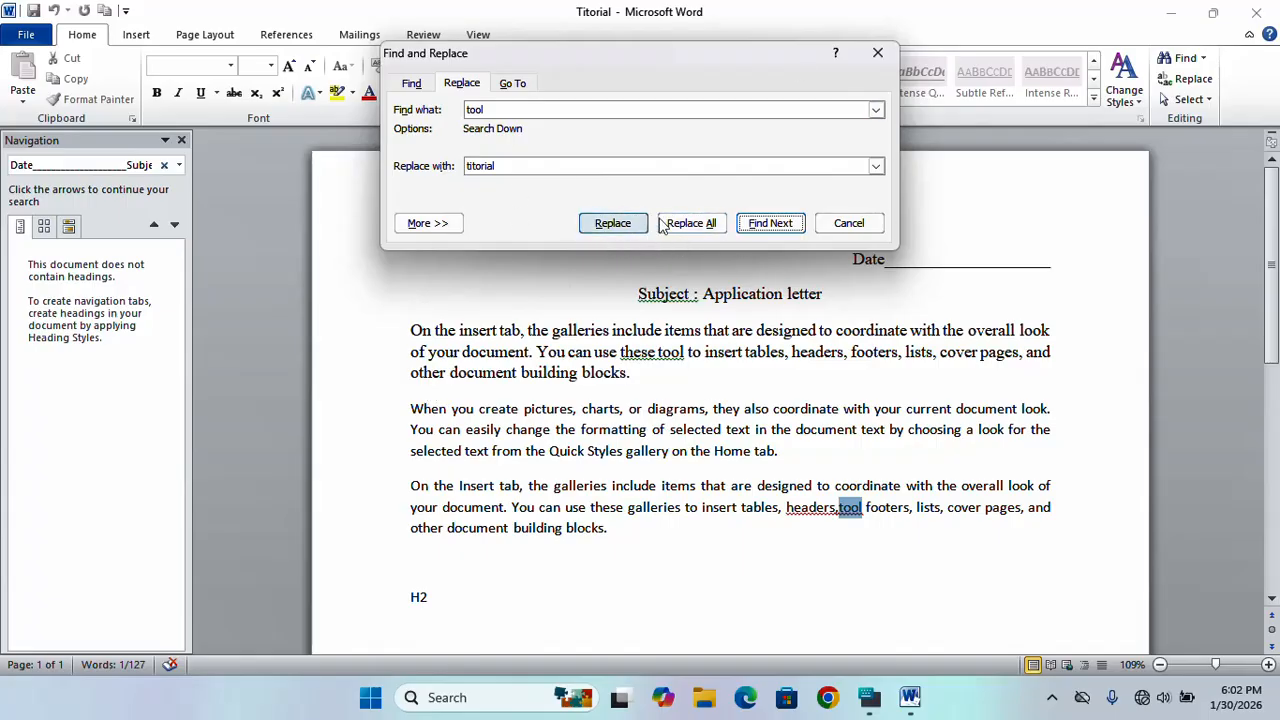
{"action": "left_click", "coordinate": [690, 223]}
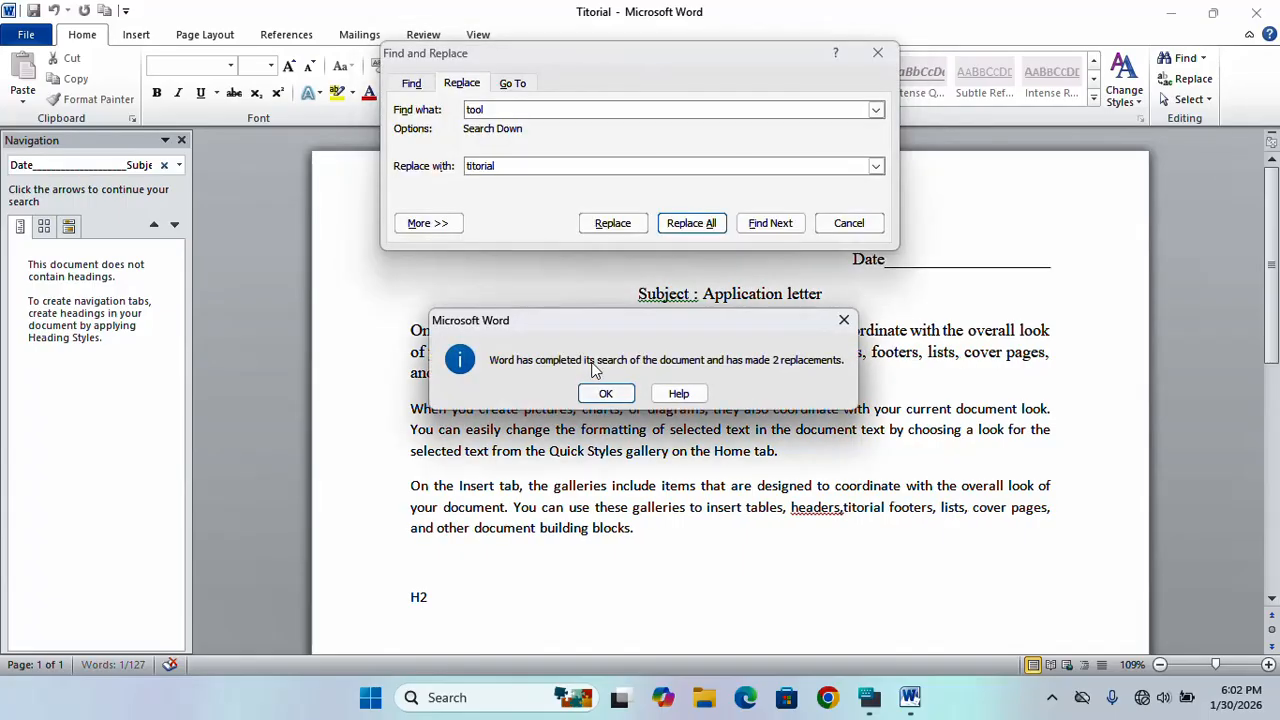
{"action": "left_click", "coordinate": [606, 393]}
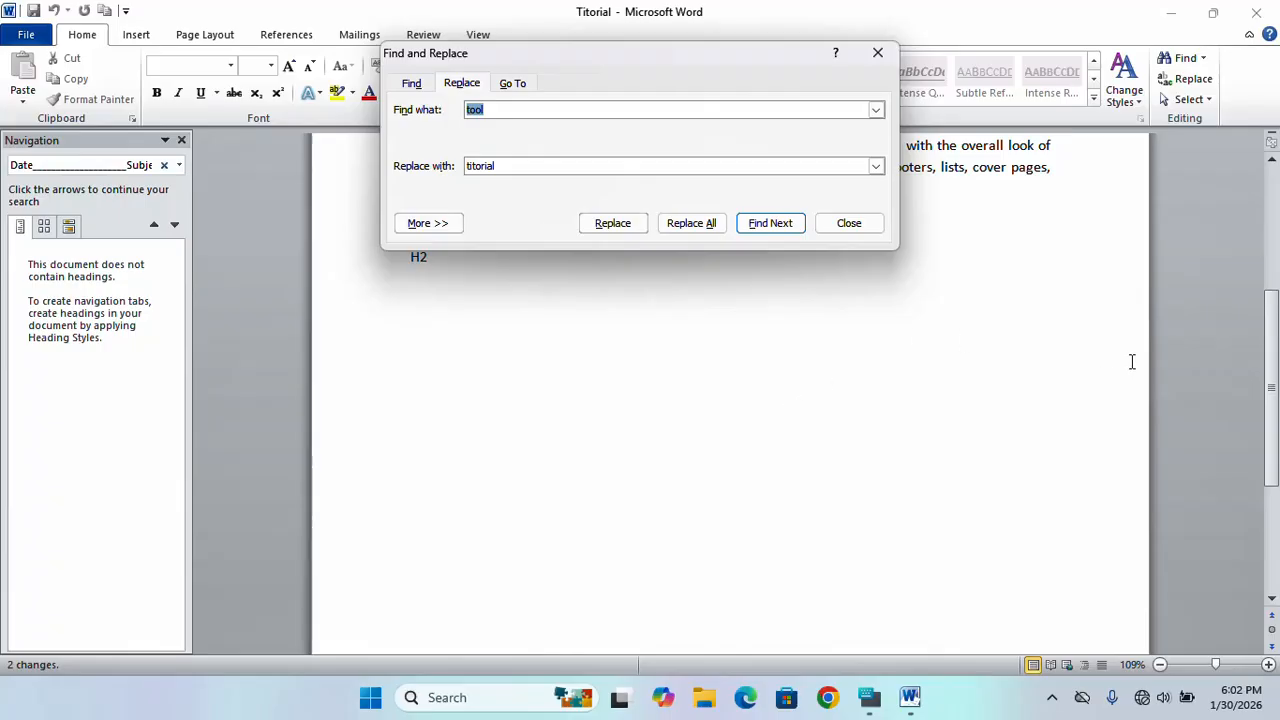
{"action": "scroll", "coordinate": [977, 383], "scroll_direction": "up", "scroll_amount": 5}
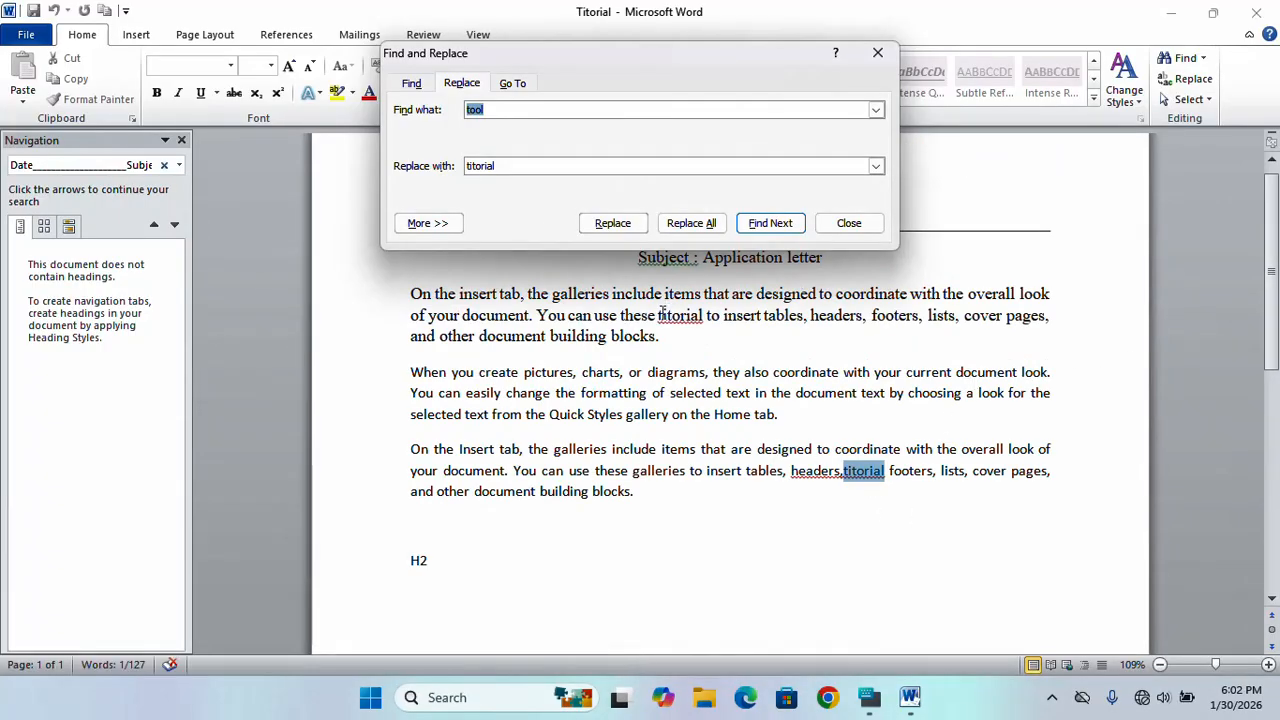
{"action": "left_click", "coordinate": [849, 223]}
Check both replaced words and correct "titorial" in the first paragraph to the suggested spelling "tutorial"
{"action": "left_click_drag", "start_coordinate": [658, 315], "coordinate": [703, 316]}
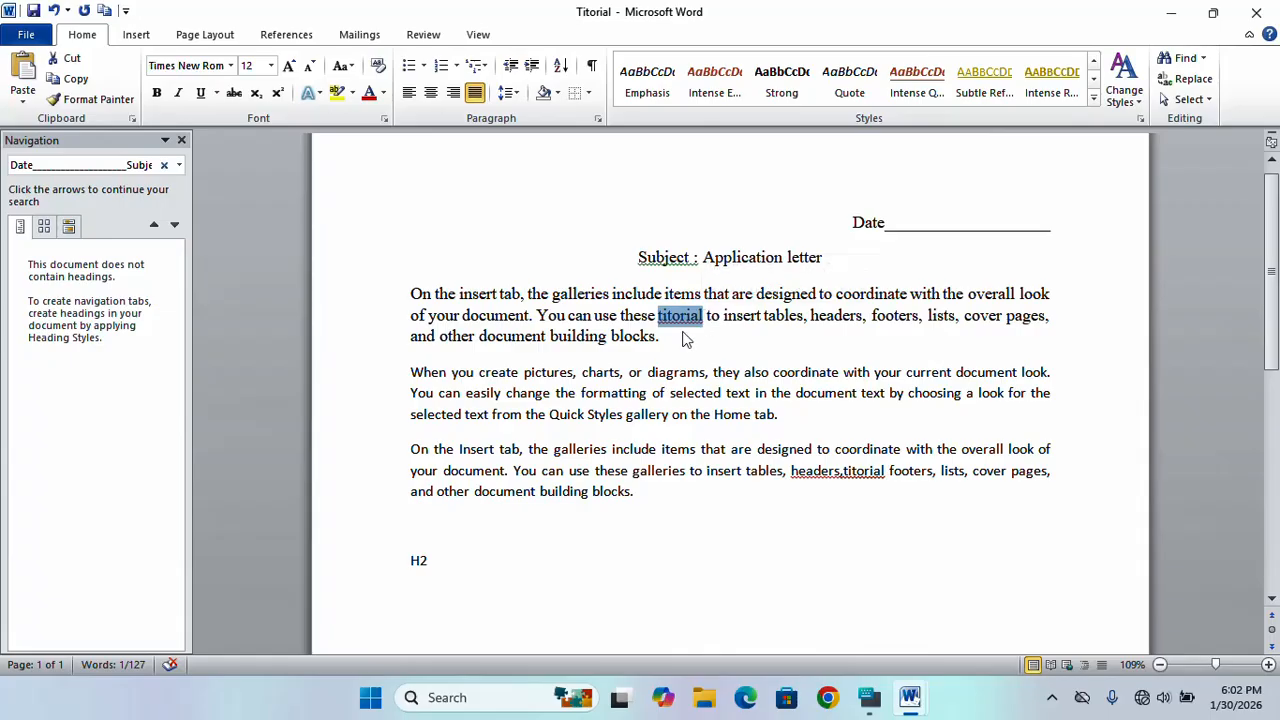
{"action": "double_click", "coordinate": [874, 484]}
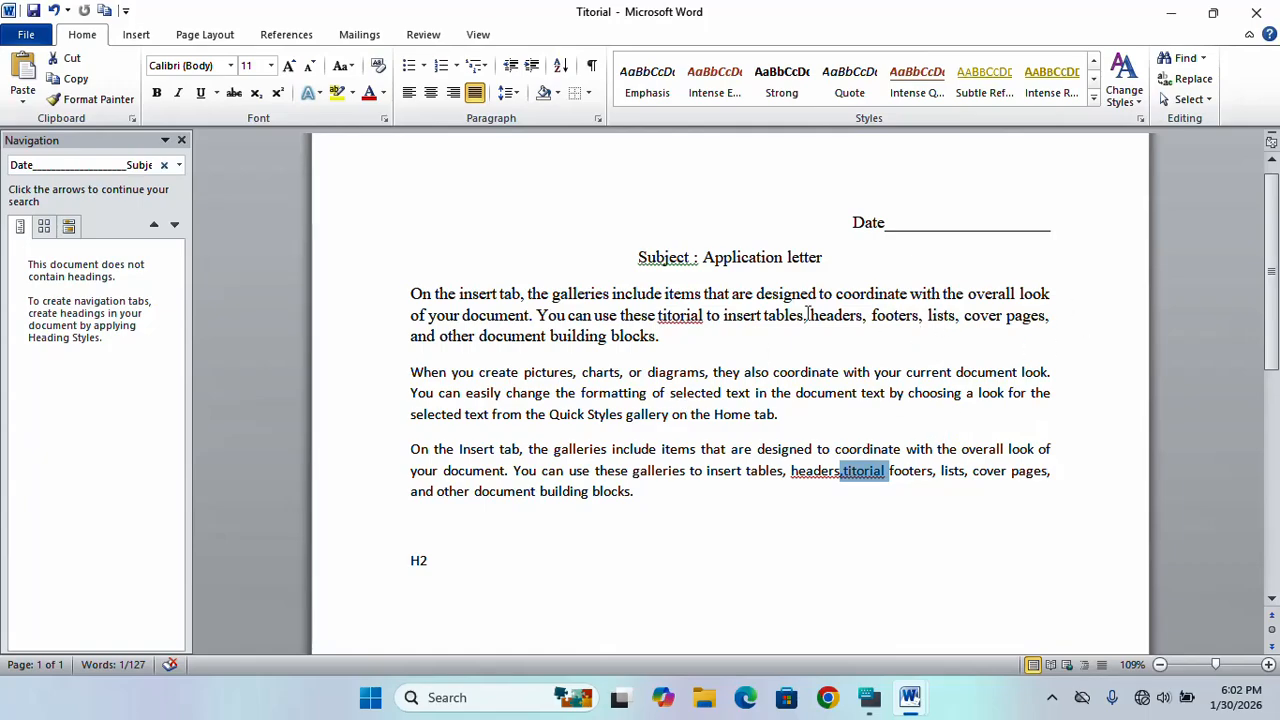
{"action": "left_click", "coordinate": [676, 315]}
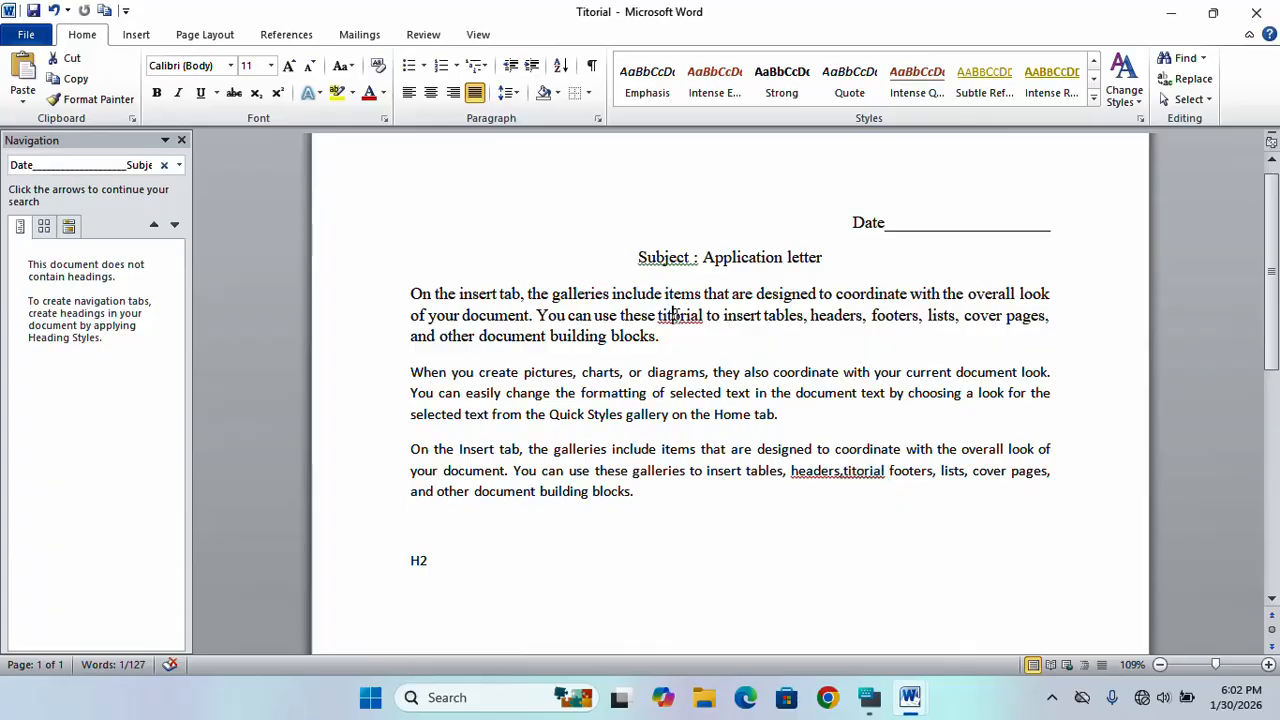
{"action": "right_click", "coordinate": [676, 315]}
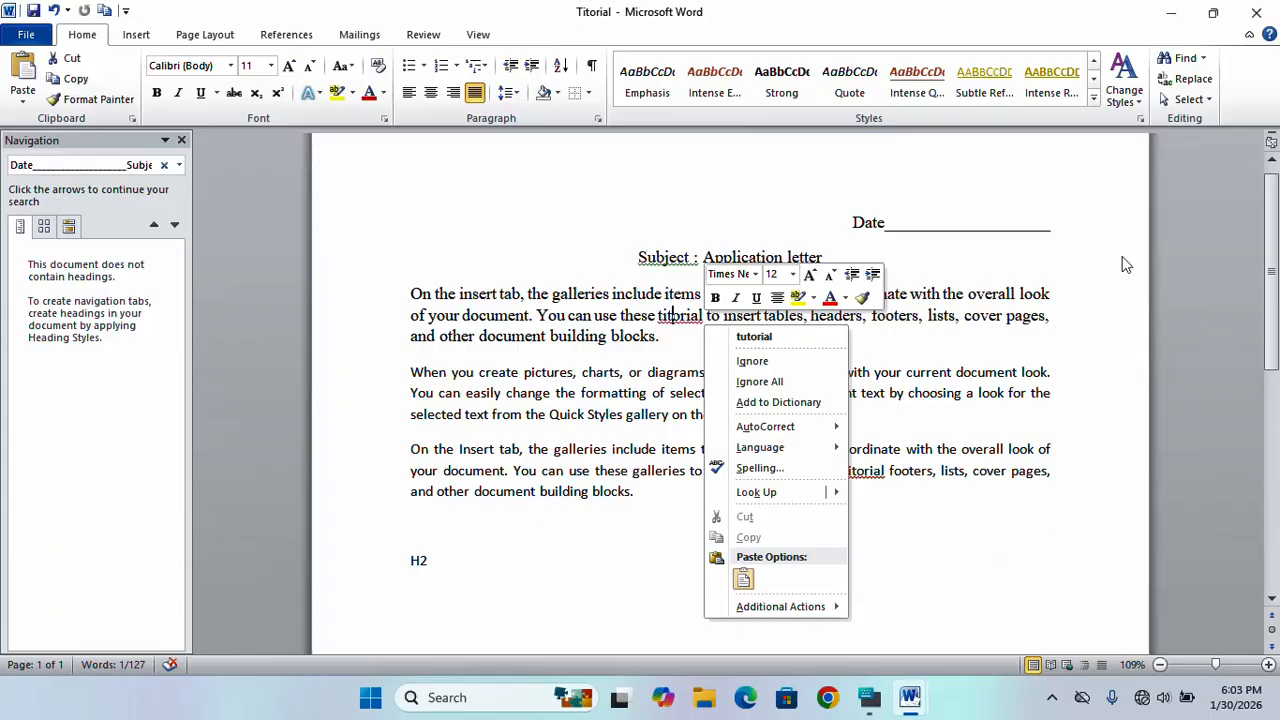
{"action": "left_click", "coordinate": [766, 339]}
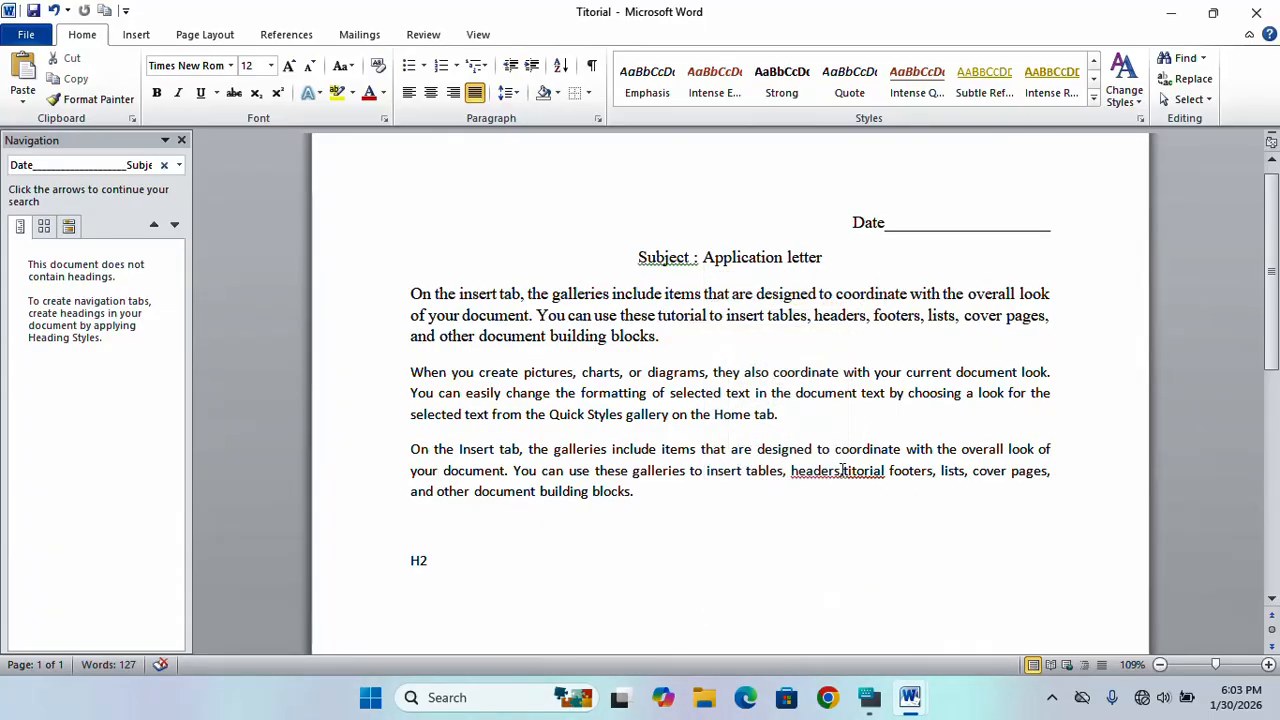
Add a space after "headers," in the last body paragraph and correct the following "titorial" to "tutorial"
{"action": "left_click_drag", "start_coordinate": [841, 470], "coordinate": [871, 485]}
{"action": "right_click", "coordinate": [871, 485]}
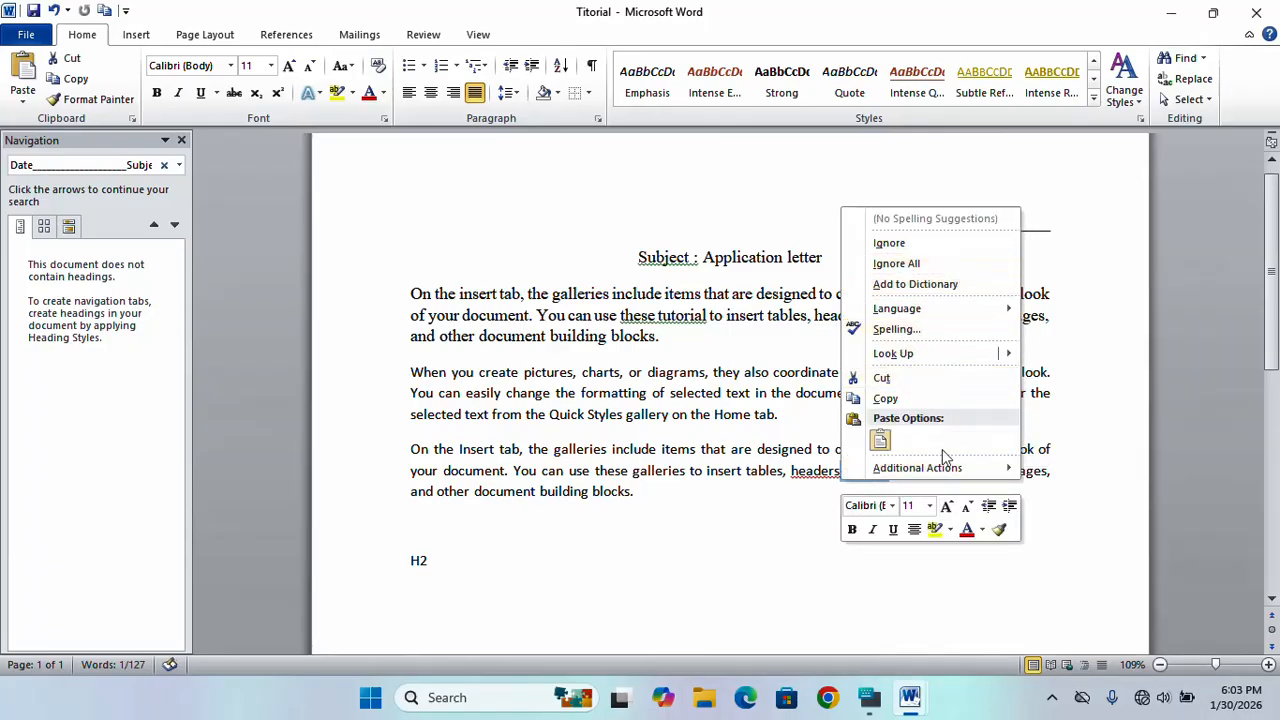
{"action": "left_click", "coordinate": [826, 526]}
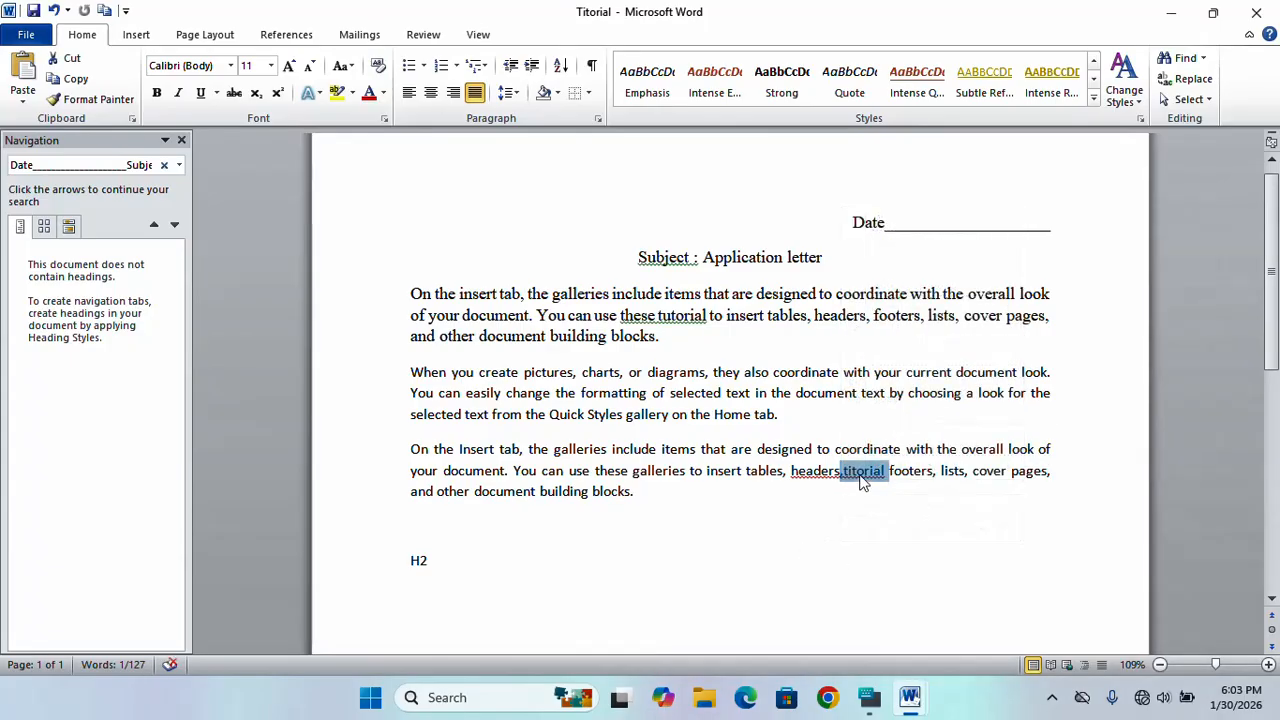
{"action": "left_click", "coordinate": [855, 479]}
{"action": "left_click", "coordinate": [843, 471]}
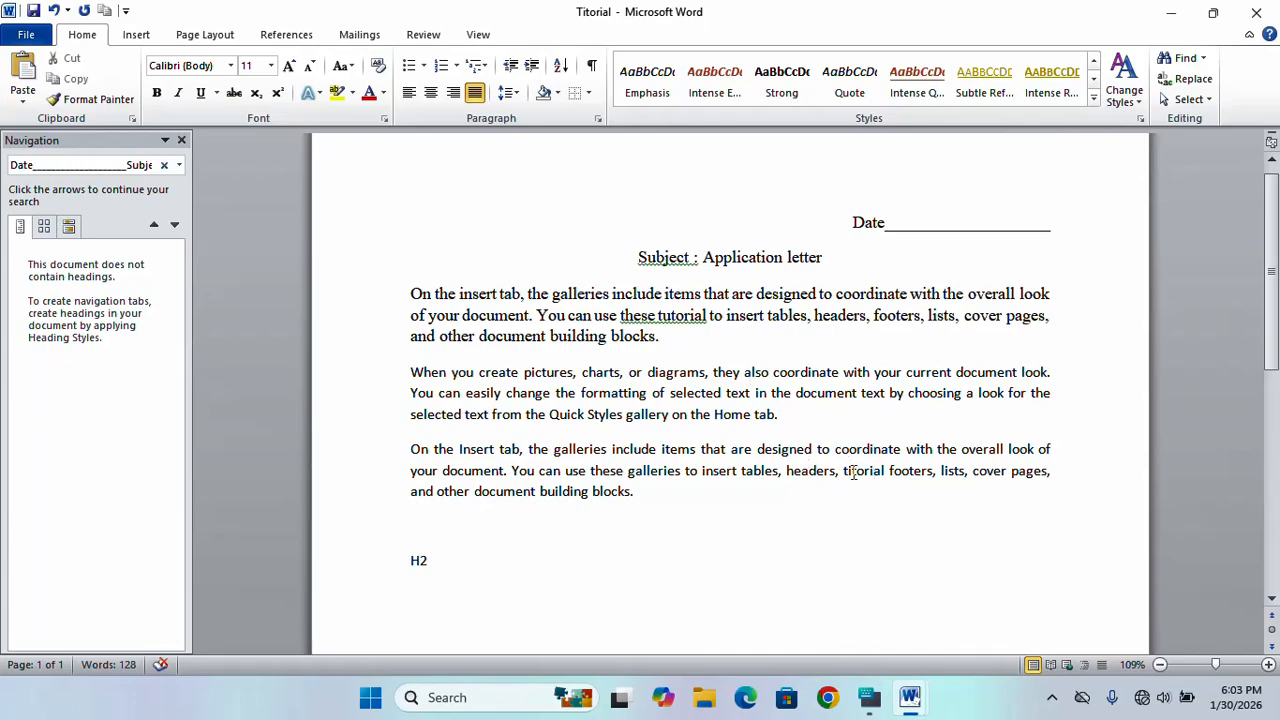
{"action": "key", "text": "BackSpace"}
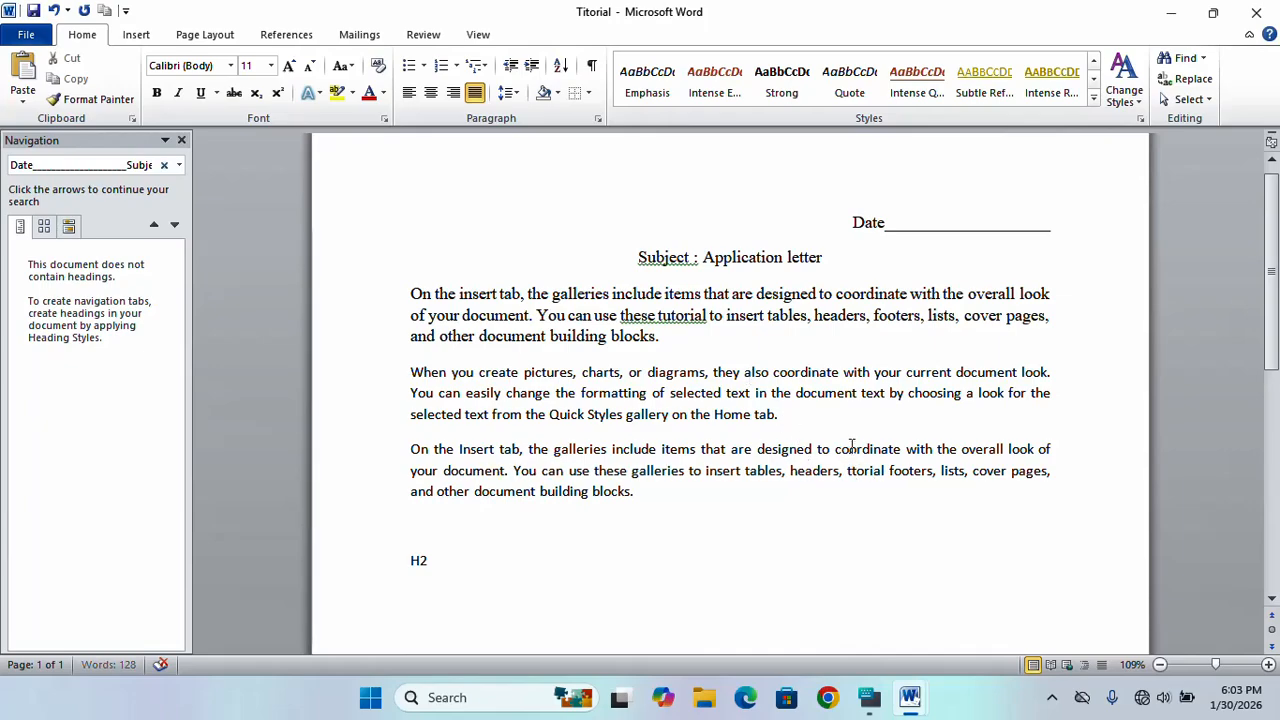
{"action": "type", "text": "u"}
{"action": "key", "text": "Down"}
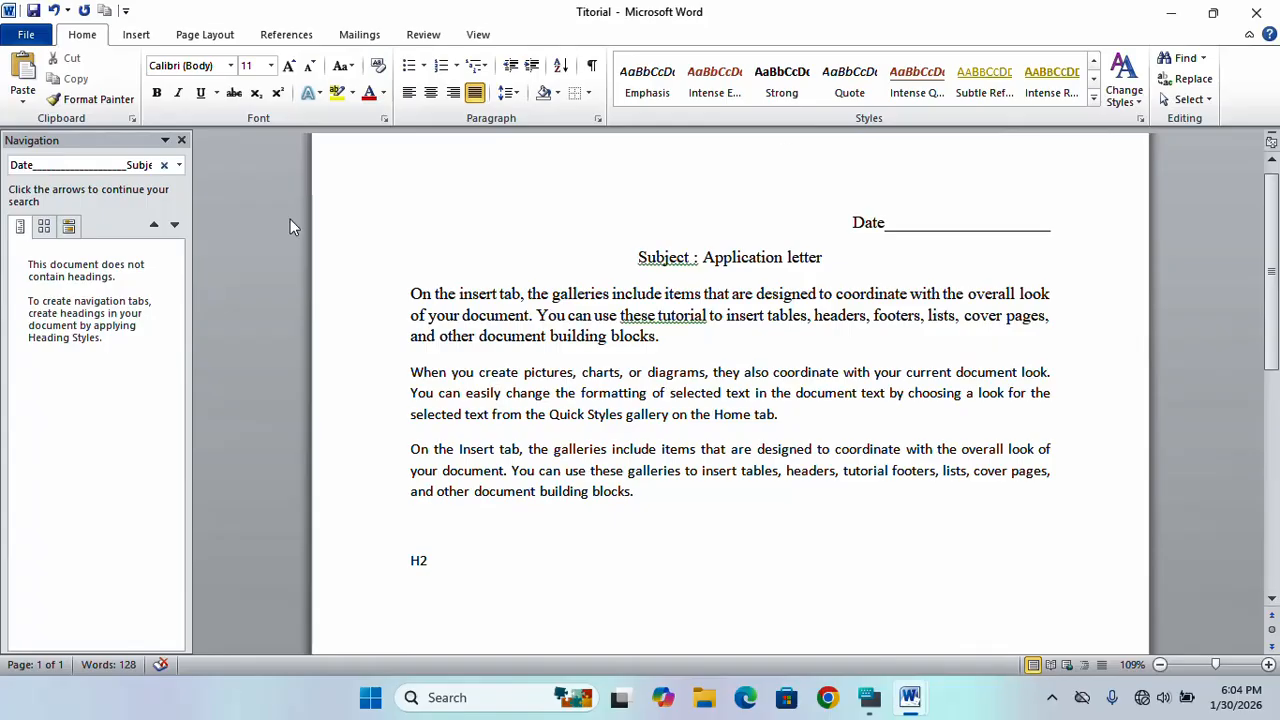
Display the commands for inserting pages, tables, illustrations and other document elements
{"action": "left_click", "coordinate": [136, 34]}
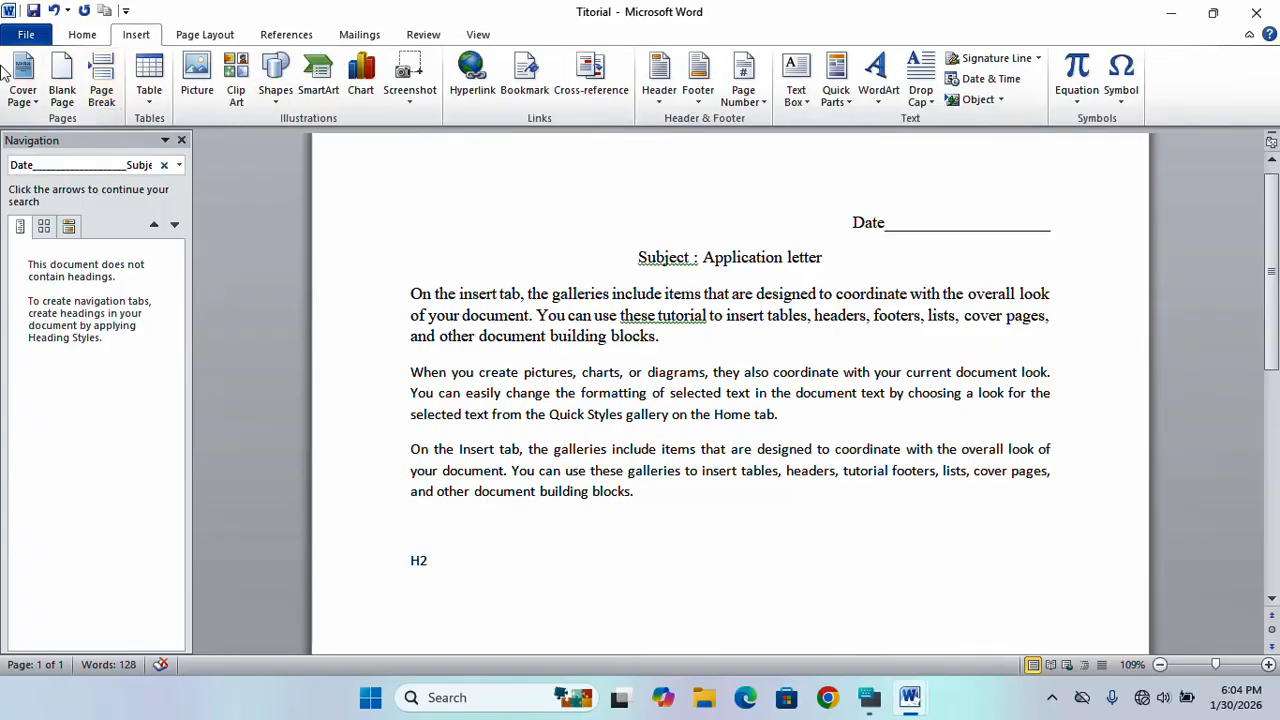